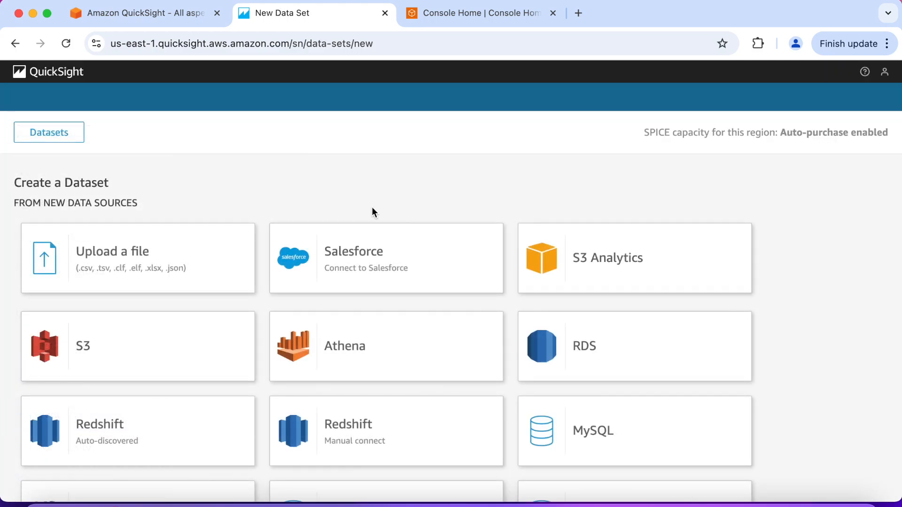
Step: Create a dataset by uploading SaaS-Sales.csv from the Desktop, open it for data preparation, and save and publish it
click(181, 258)
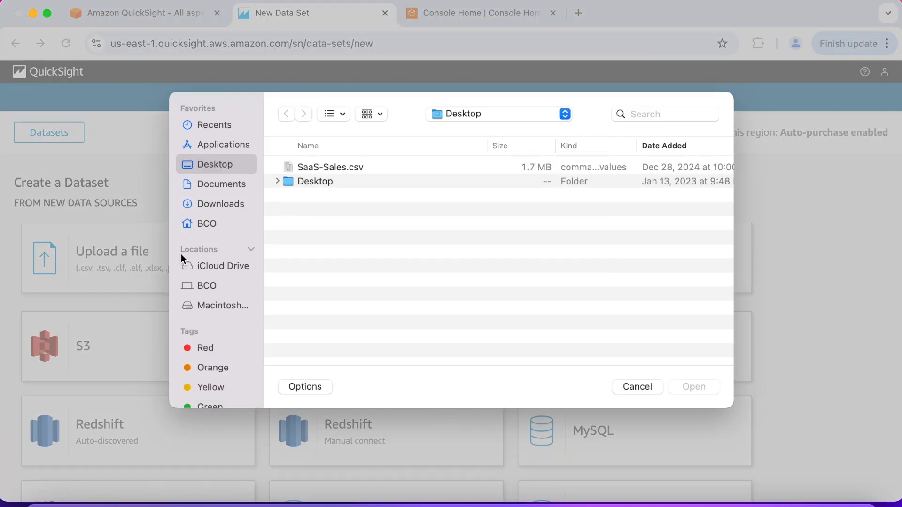
click(350, 170)
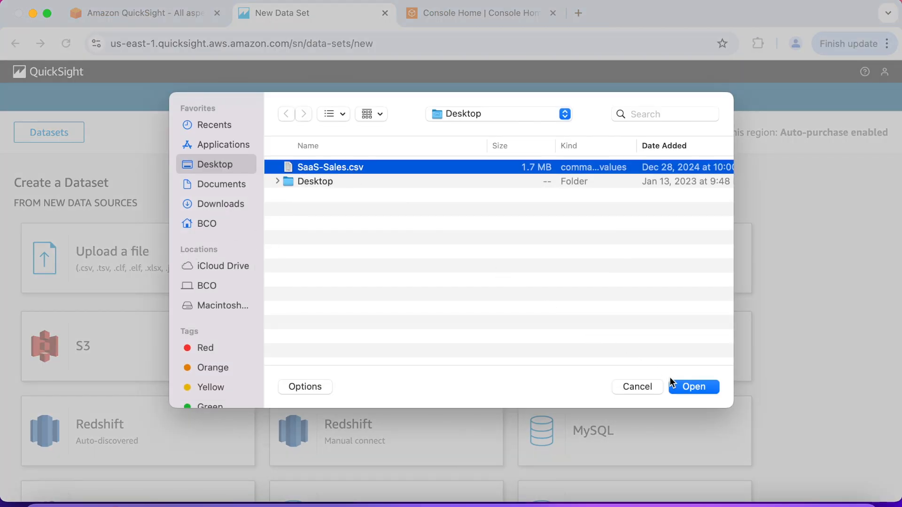
click(685, 386)
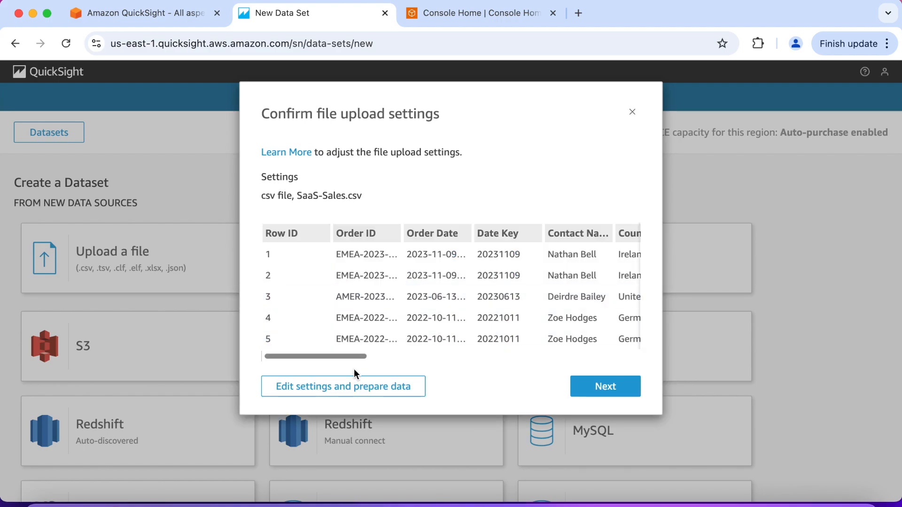
click(355, 391)
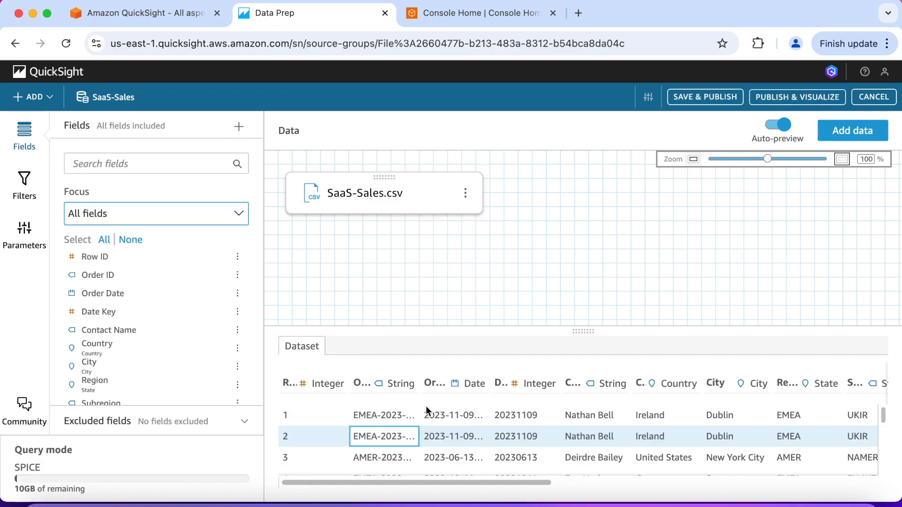
click(702, 98)
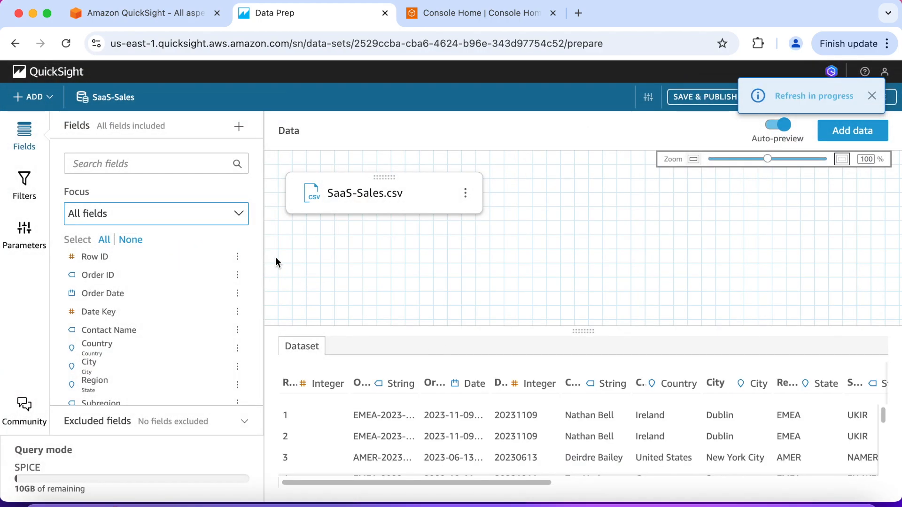
Step: Use the SaaS-Sales dataset in a new analysis with an interactive sheet, Tiled layout, optimized for 1600px
click(67, 75)
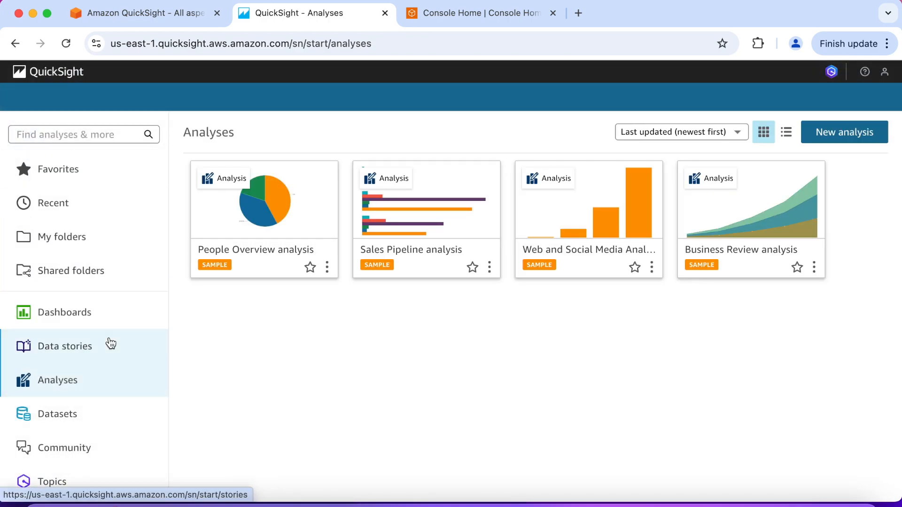
click(103, 421)
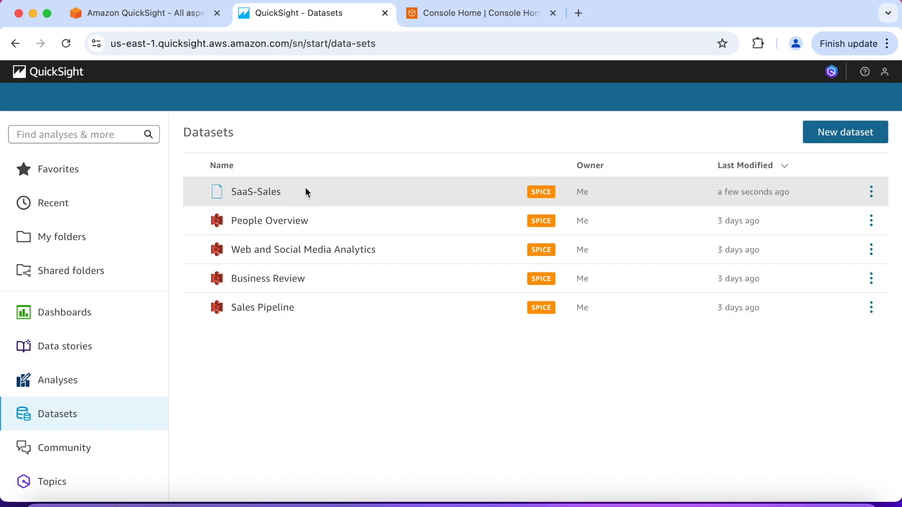
click(278, 194)
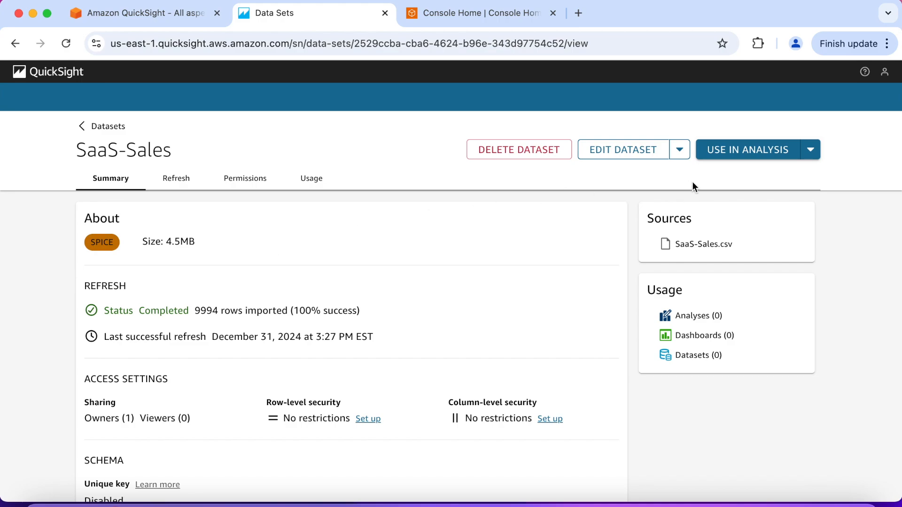
click(779, 154)
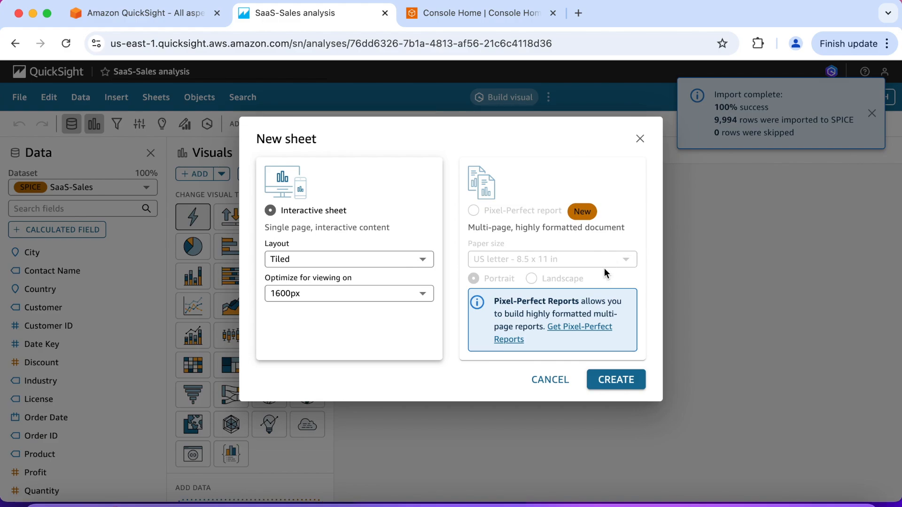
click(615, 379)
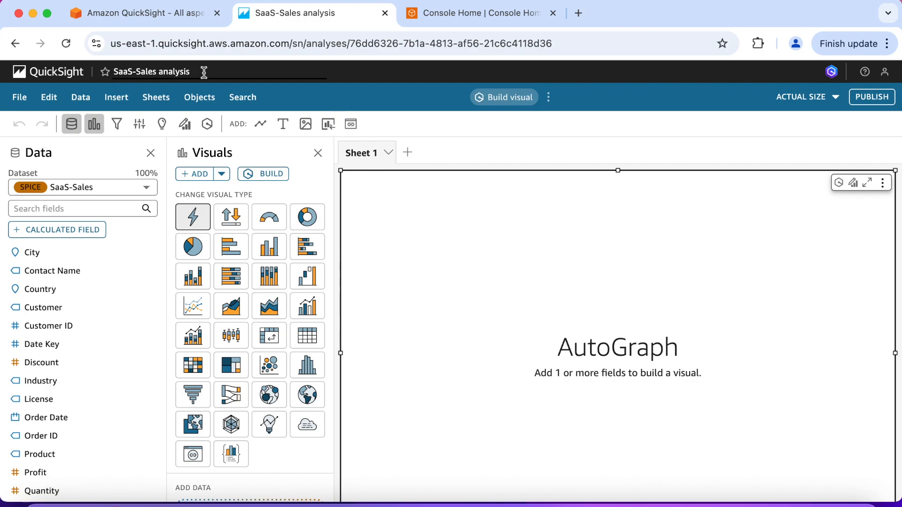
Step: Rename the analysis as "GenBI Analysis"
click(188, 73)
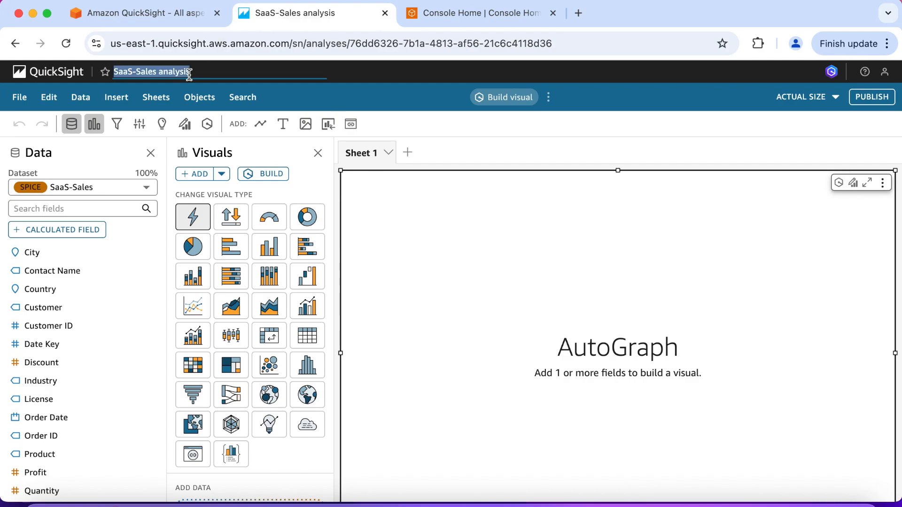
text(Gen)
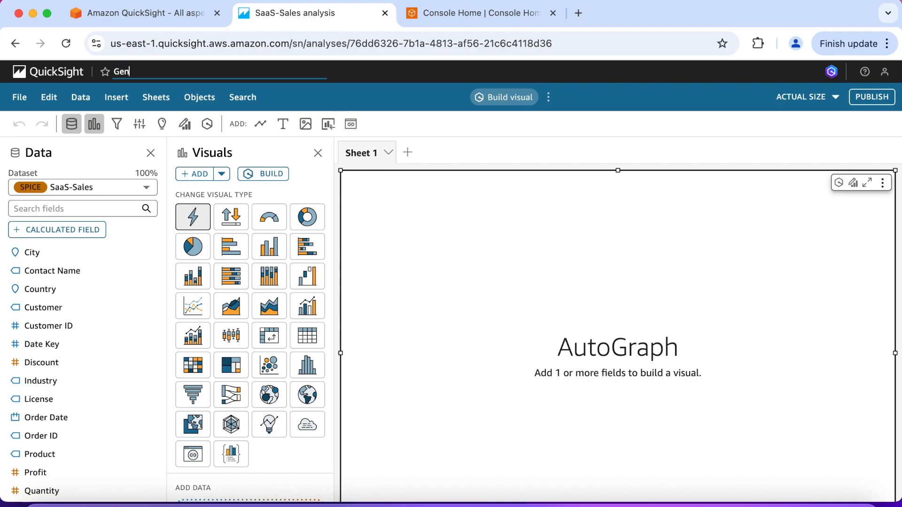
text(BI Analysis)
key(Return)
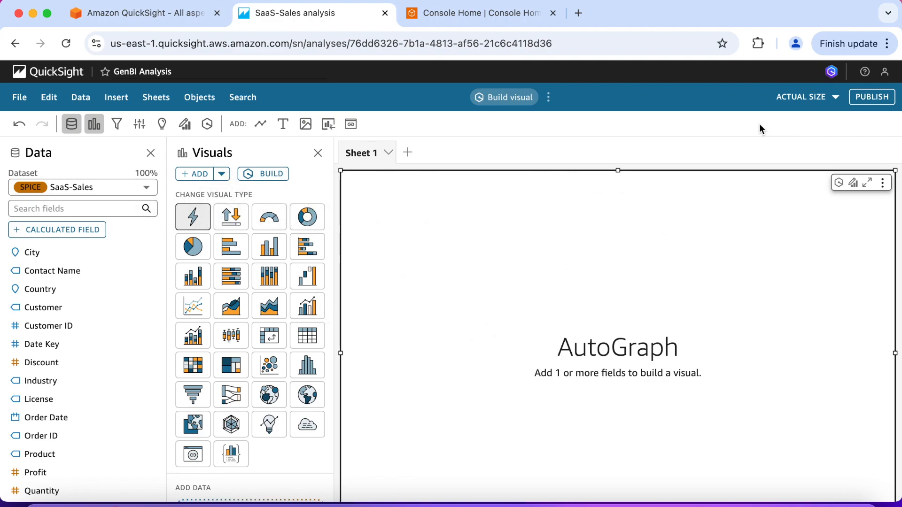
Step: Set the sheet view to fit to width and delete the empty AutoGraph visual
click(820, 100)
click(789, 117)
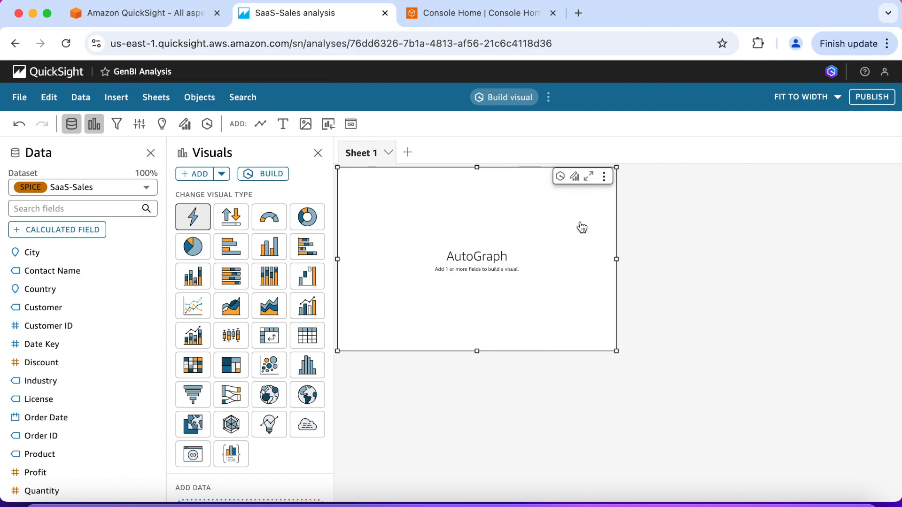
click(606, 179)
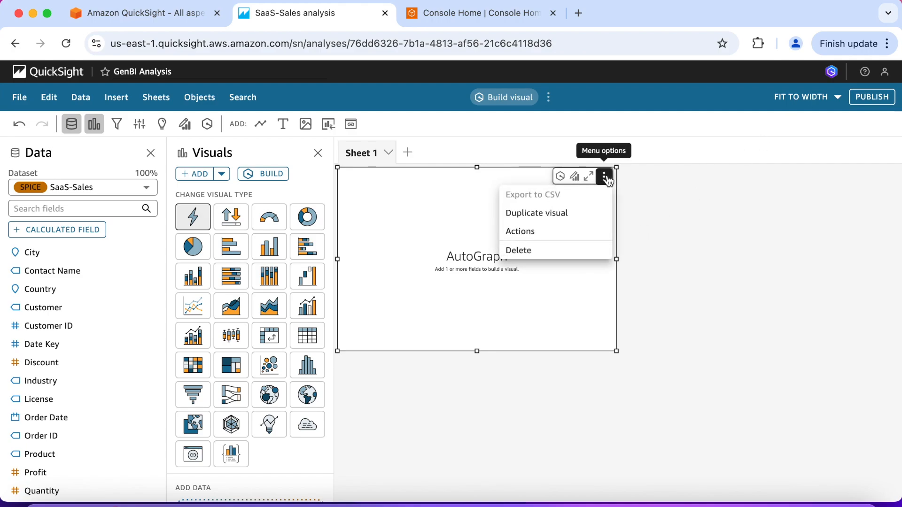
click(534, 249)
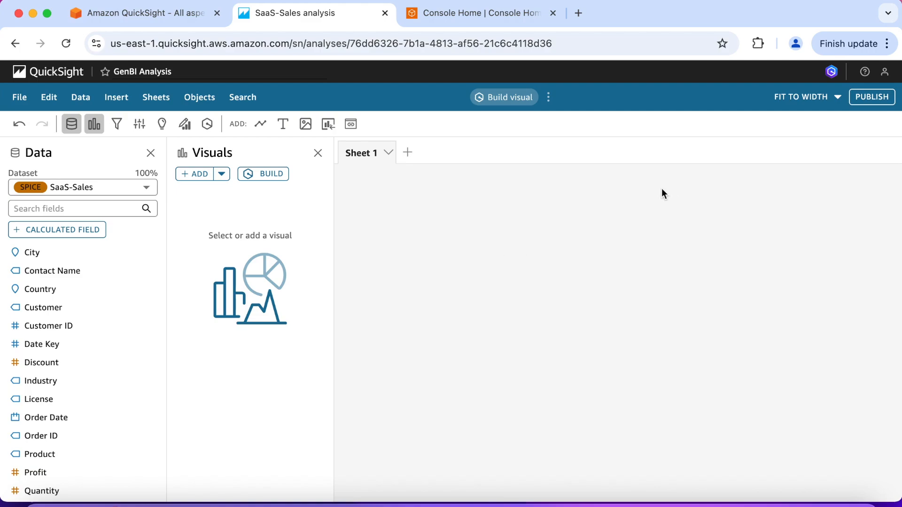
Step: Build a visual from the prompt "Plot sales over time at month grain. Color by segment. Plot this as a line chart." and add it to the analysis
click(271, 174)
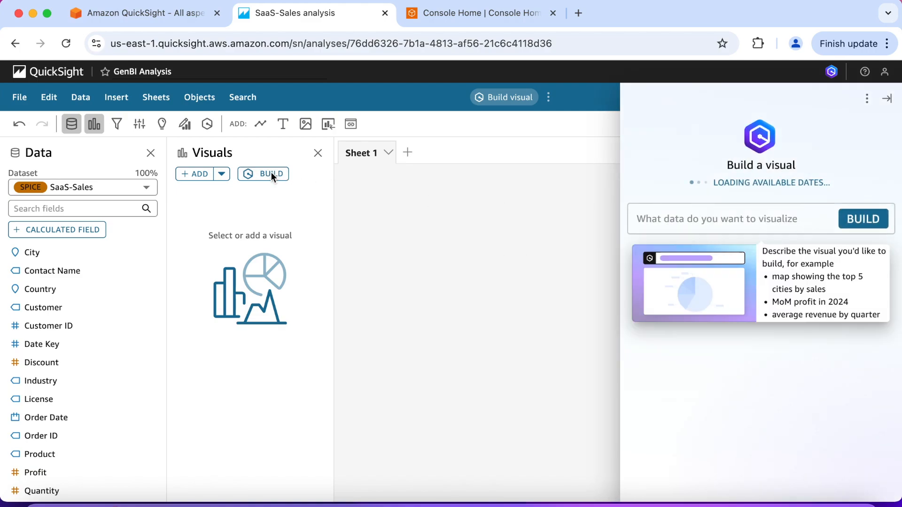
click(668, 223)
text(Plot)
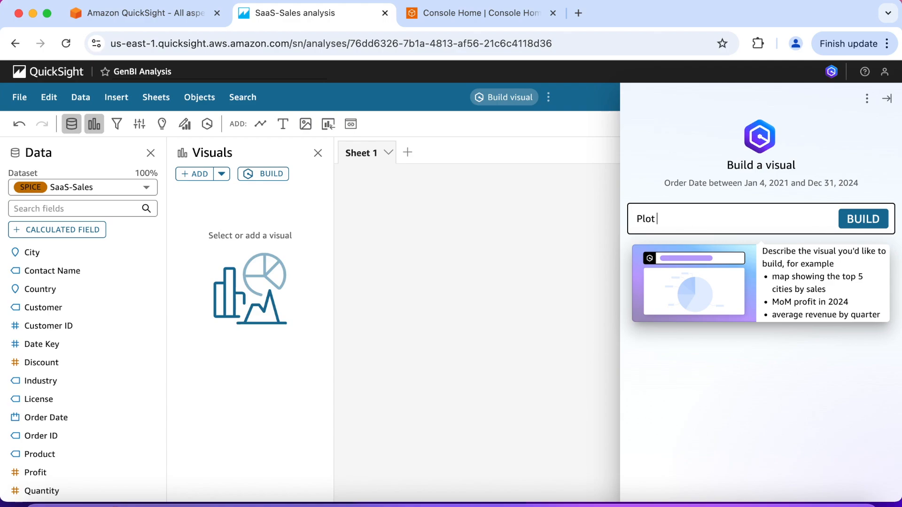
text( sales over time at)
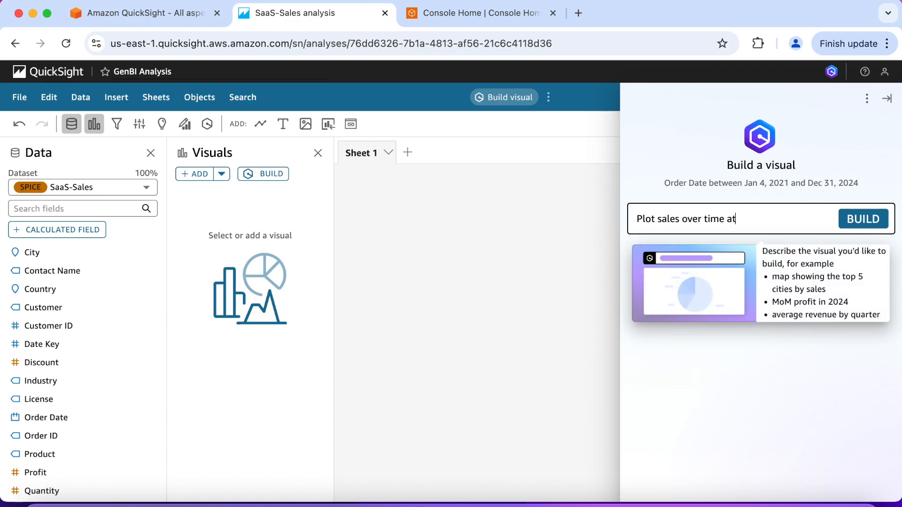
text( month grain. Co)
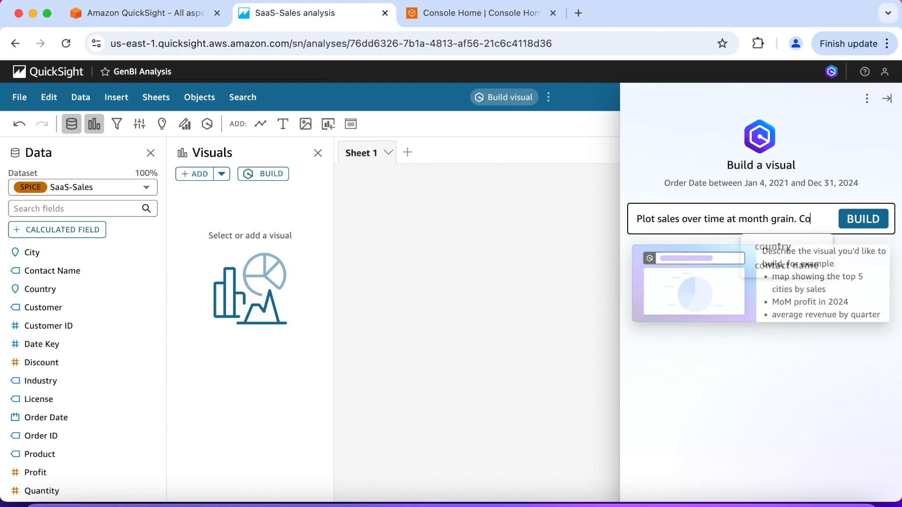
text(lor by segment)
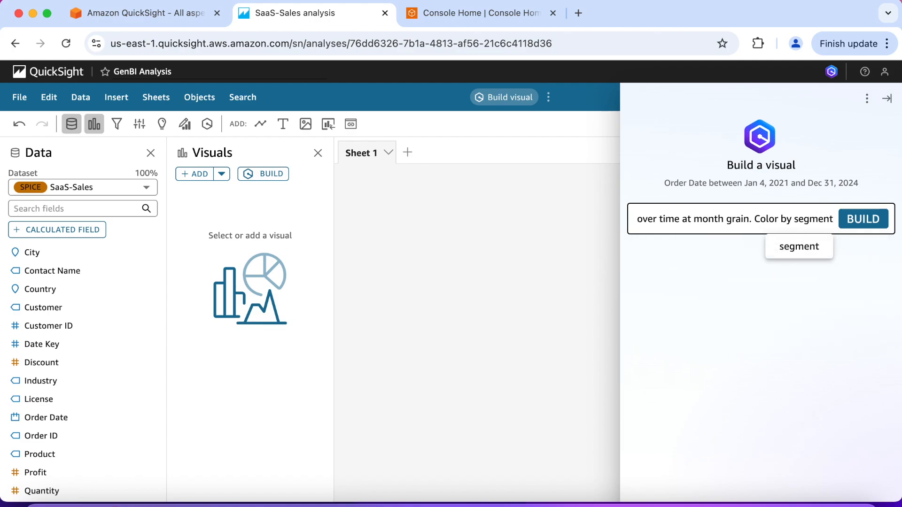
text(. Plot)
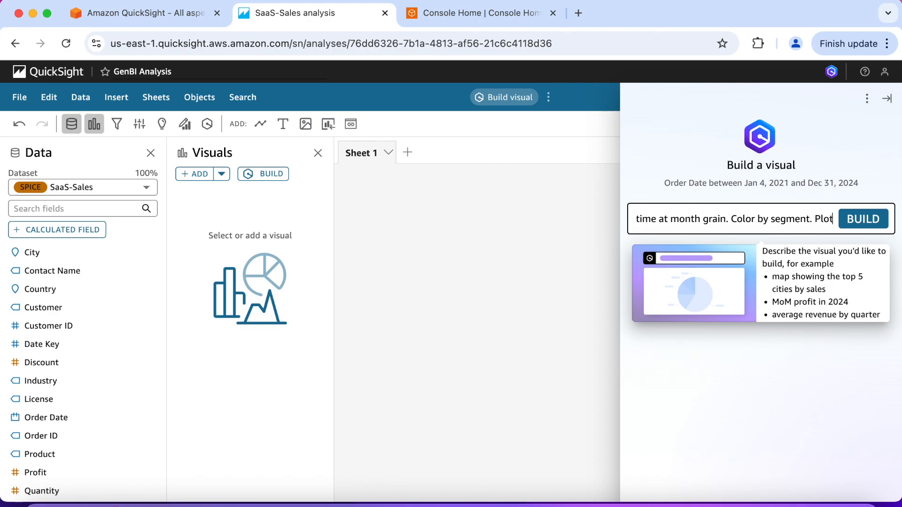
text( this as a )
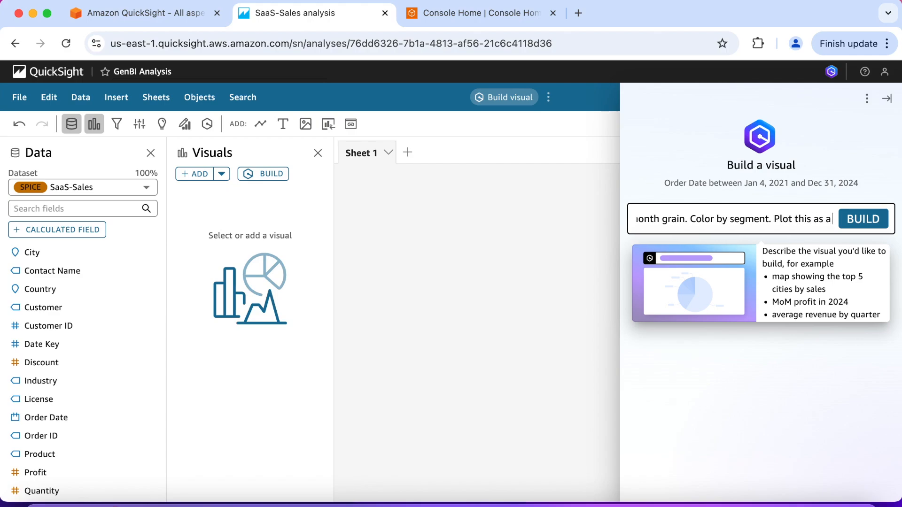
text(line chart.)
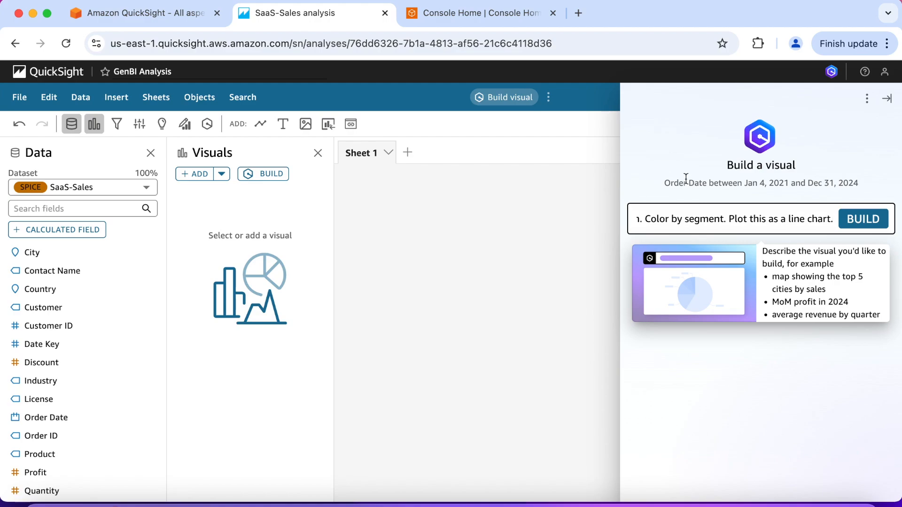
click(865, 217)
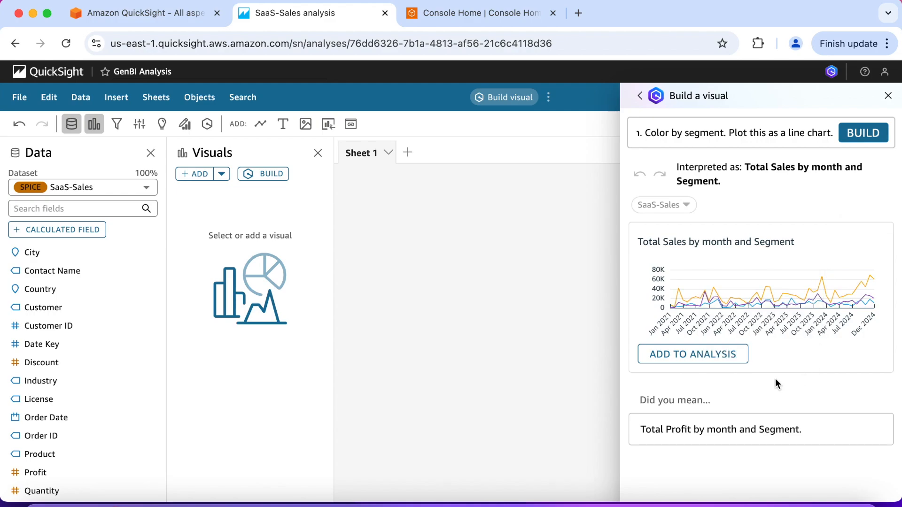
click(715, 356)
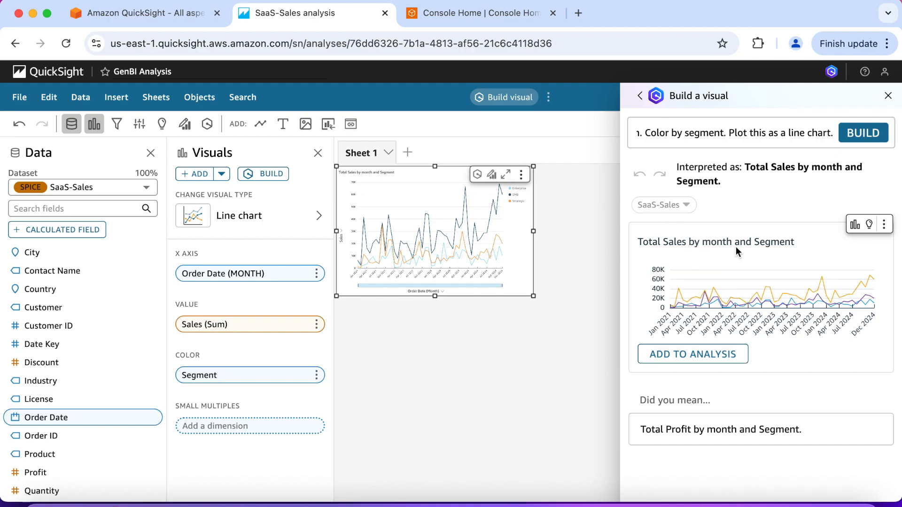
Step: Build a visual from the prompt "Plot sales by product and segment. Plot this as a vertical stacked bar colored by segment." and add it to the analysis
triple_click(761, 136)
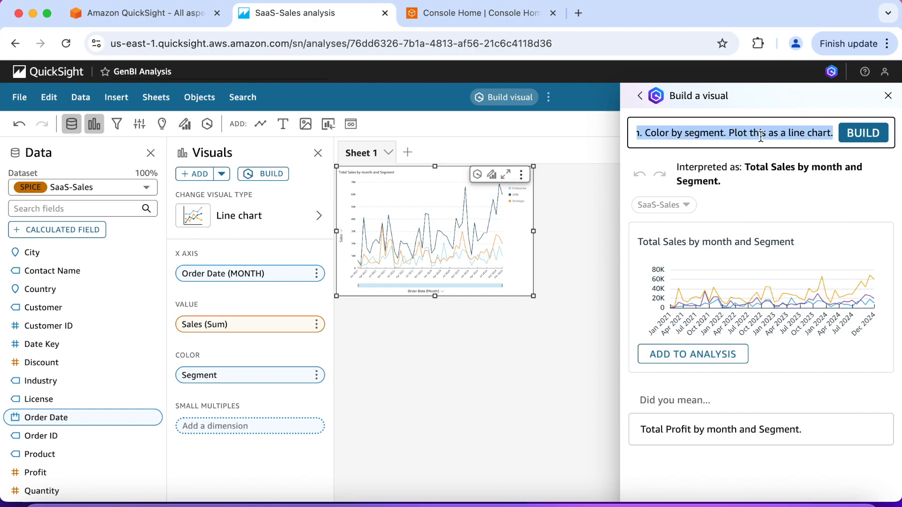
key(BackSpace)
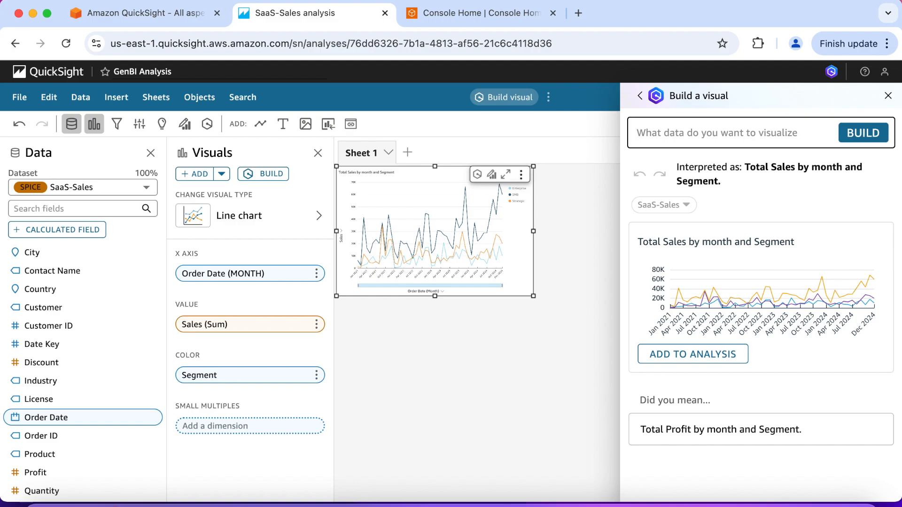
text(Plot sales by pr)
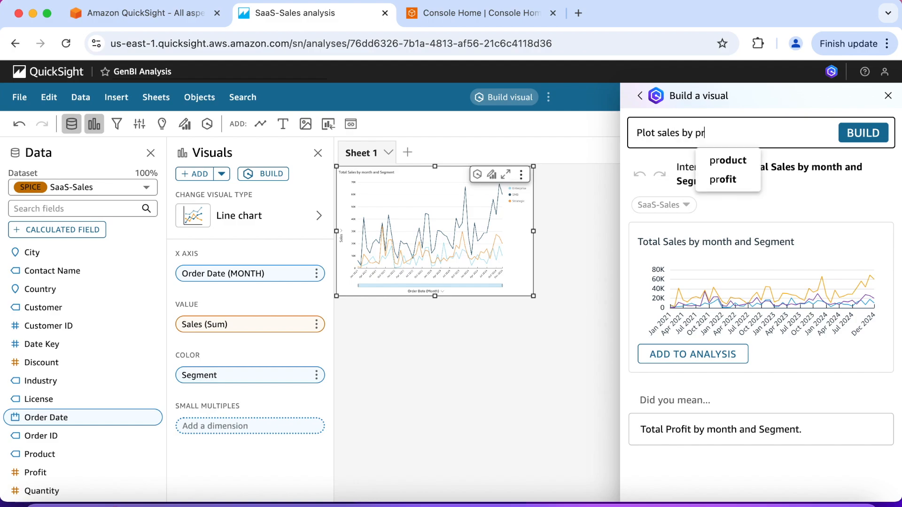
text(oduct and s)
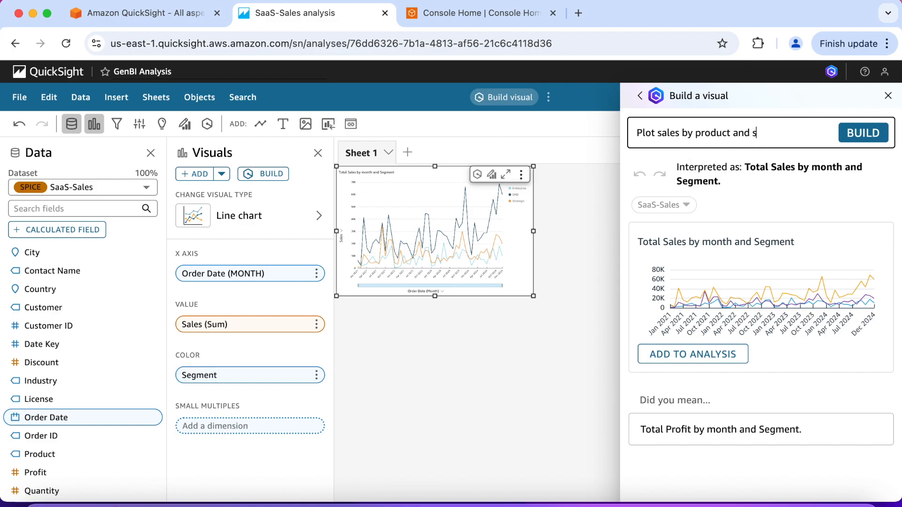
text(egment. Plot this as a vertic)
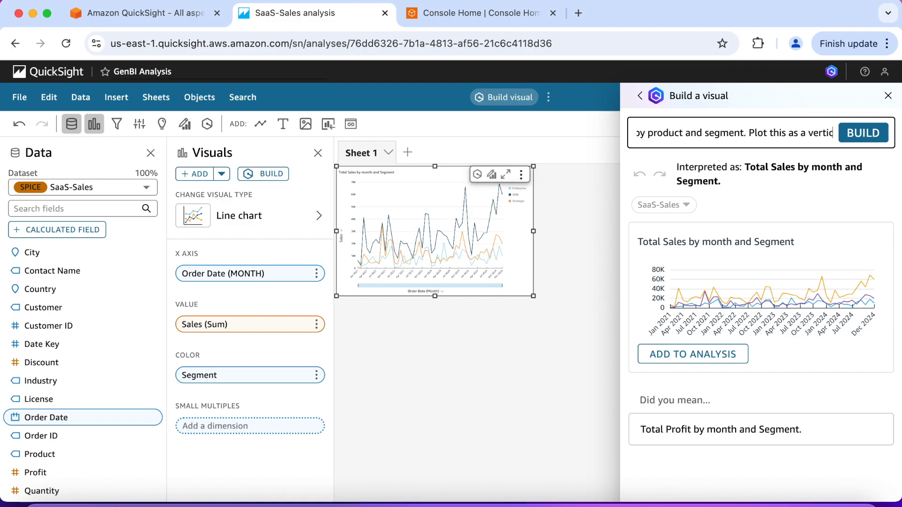
text(al stacke)
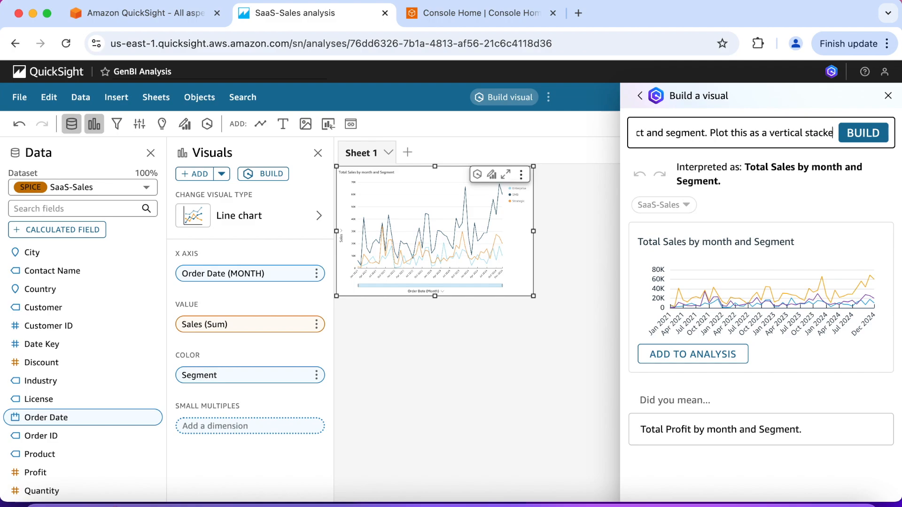
text(d bar colore)
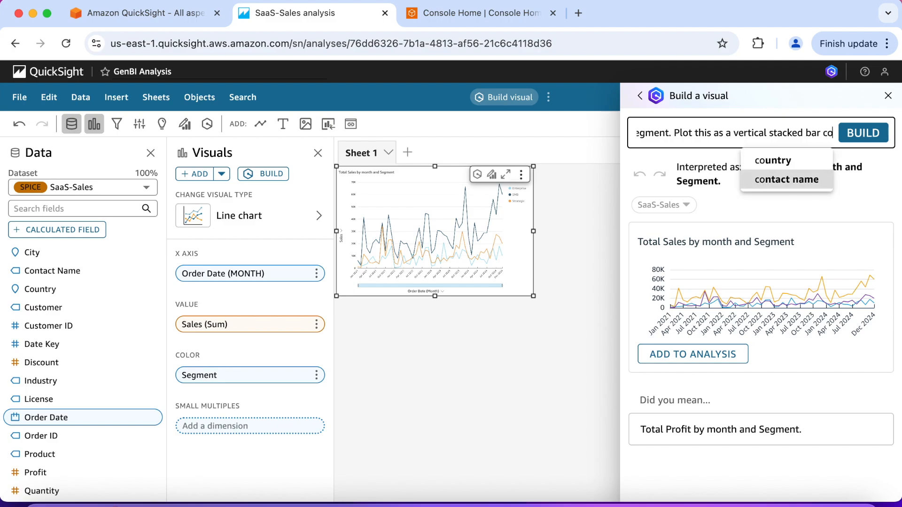
text(by se)
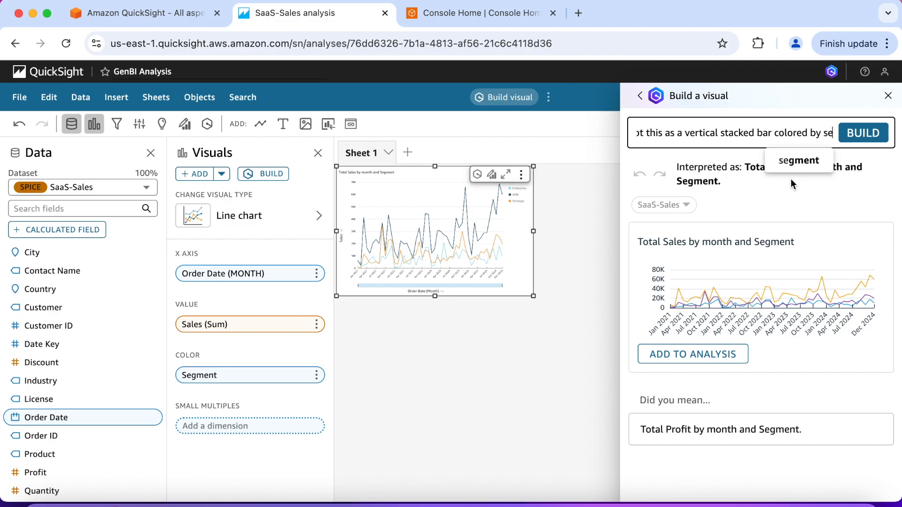
click(797, 162)
click(797, 162)
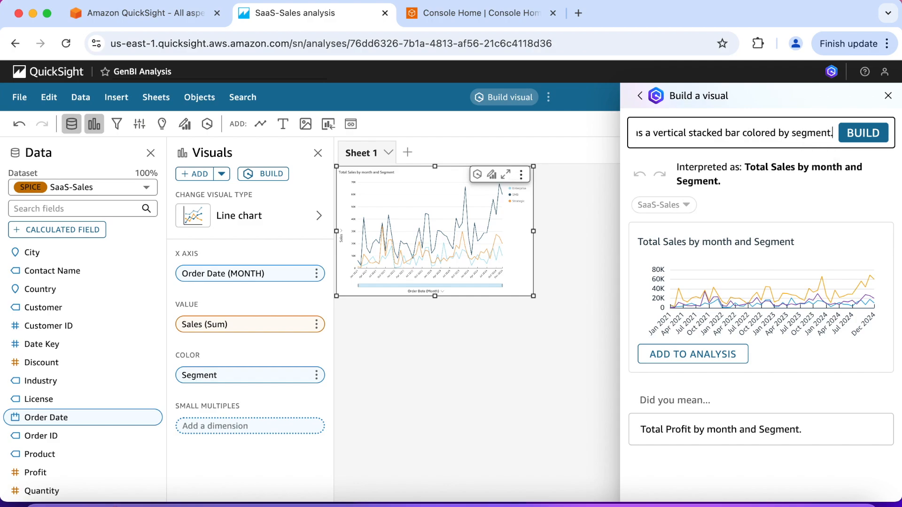
text(.)
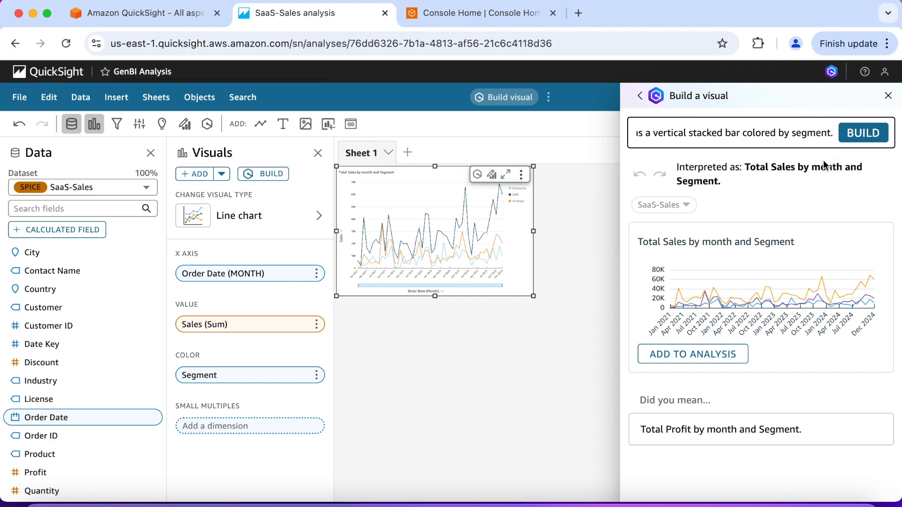
click(866, 135)
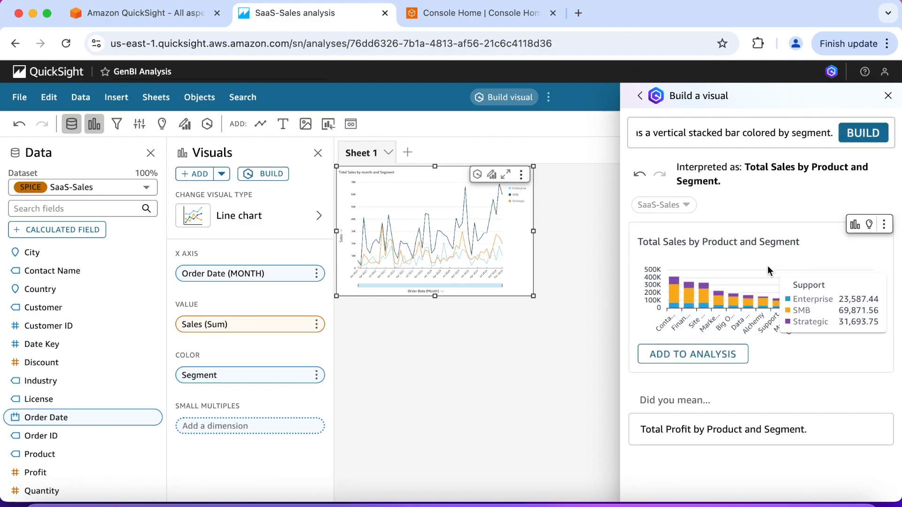
click(717, 355)
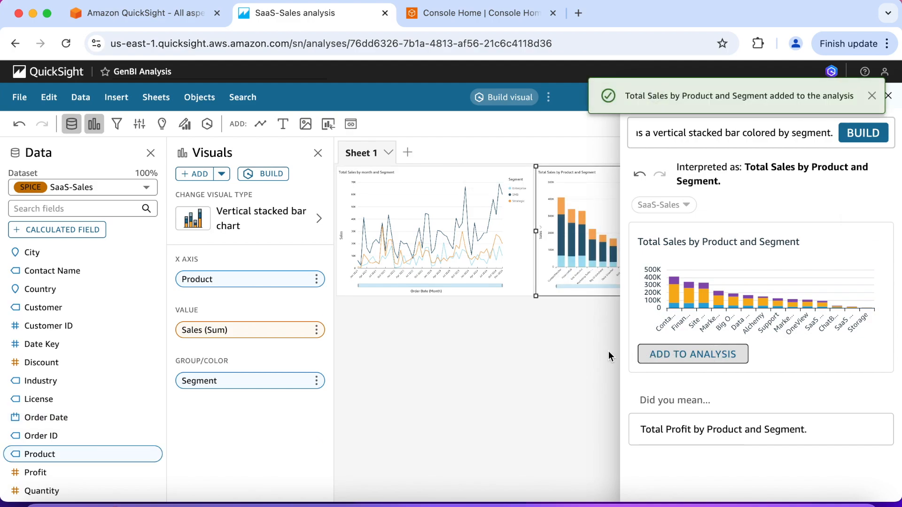
click(596, 339)
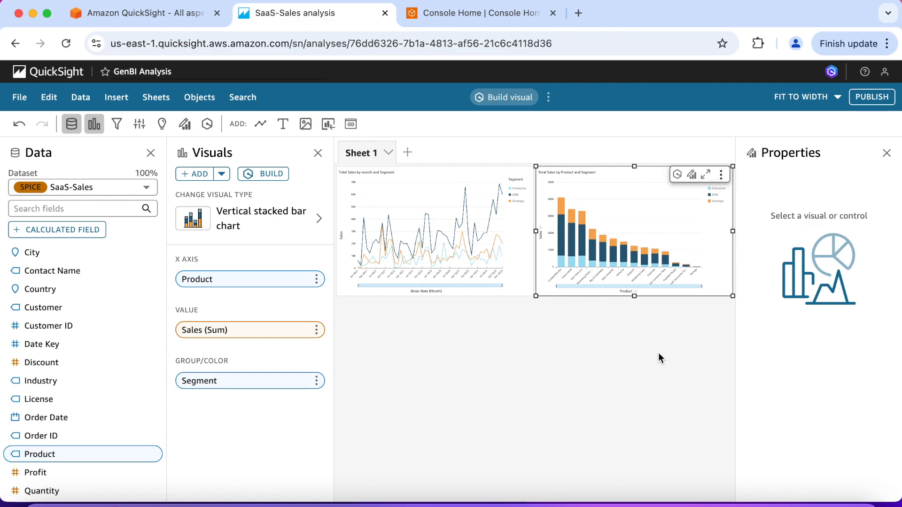
Step: Build a visual from the prompt "Show total Sales and total Quantity by year, Region, Segment, Product and Customer as a table."
click(270, 177)
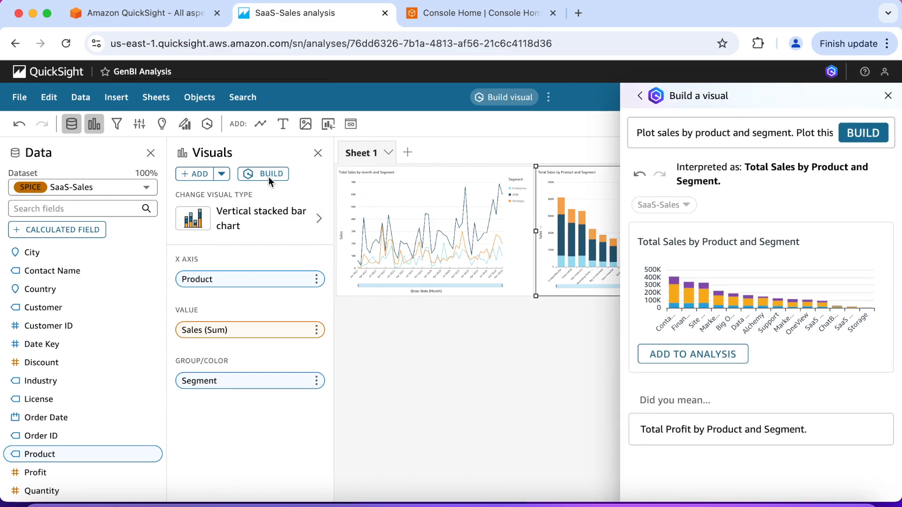
triple_click(737, 140)
key(BackSpace)
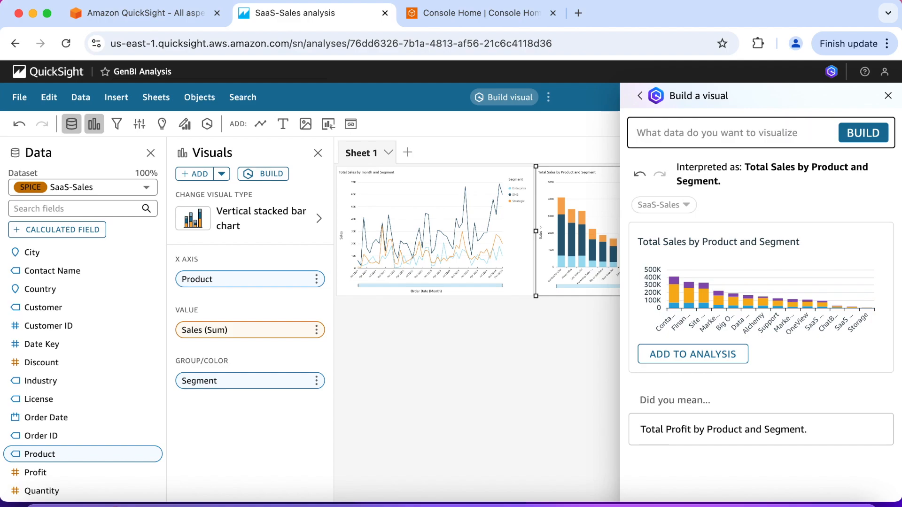
text(Show tot)
key(BackSpace)
text(tal Sales and total Quantity)
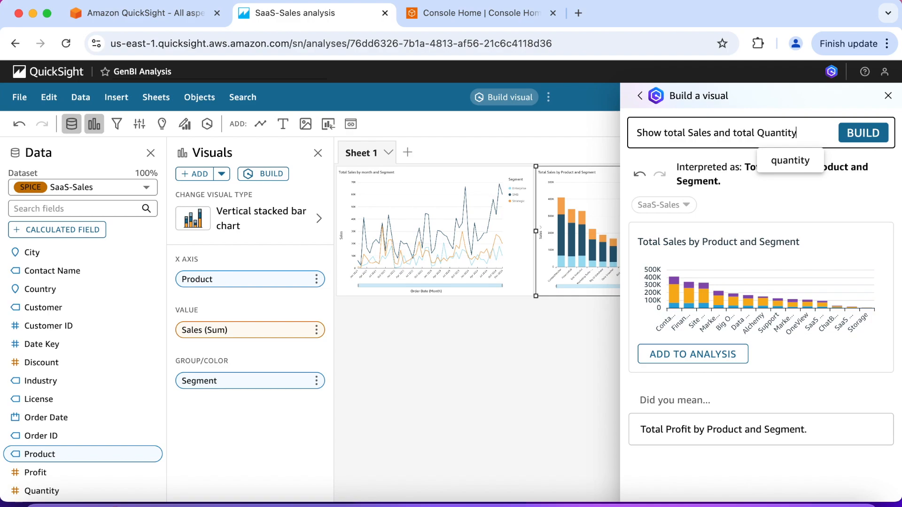
text( by year, )
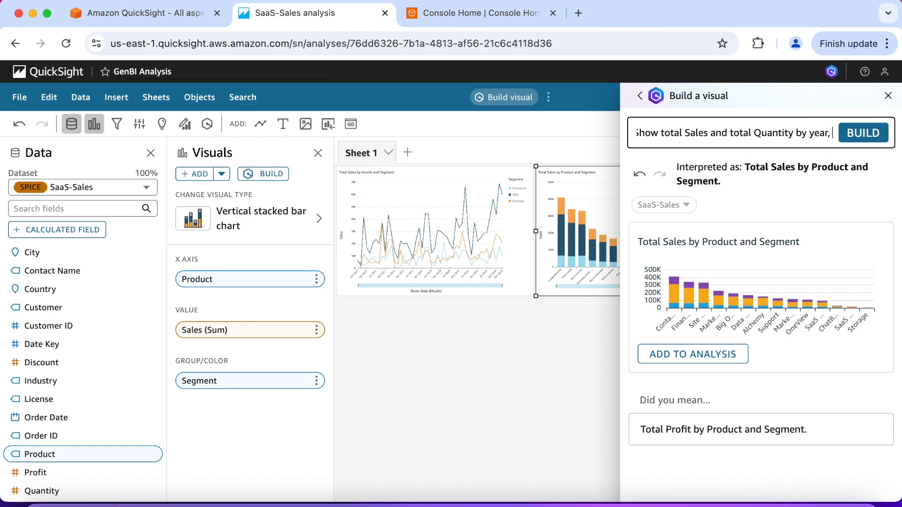
text(Region)
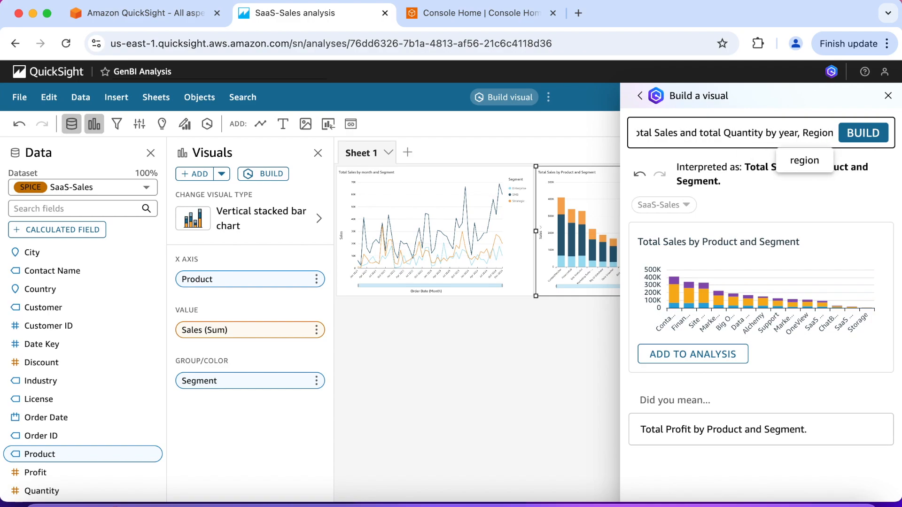
text(, Segm)
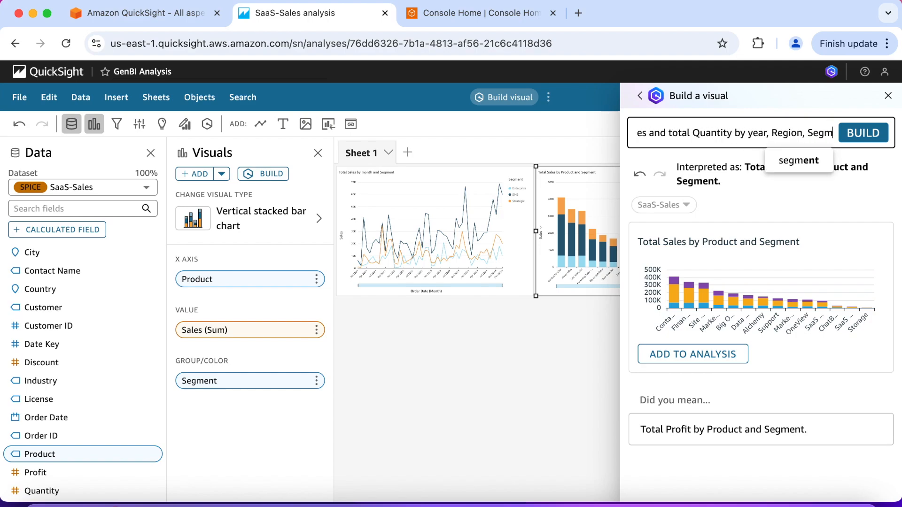
text(ent)
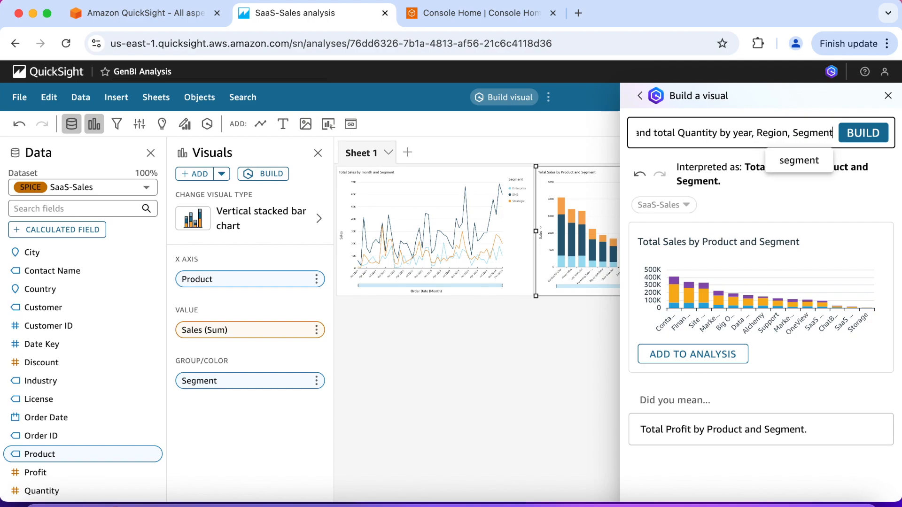
text(, Pro)
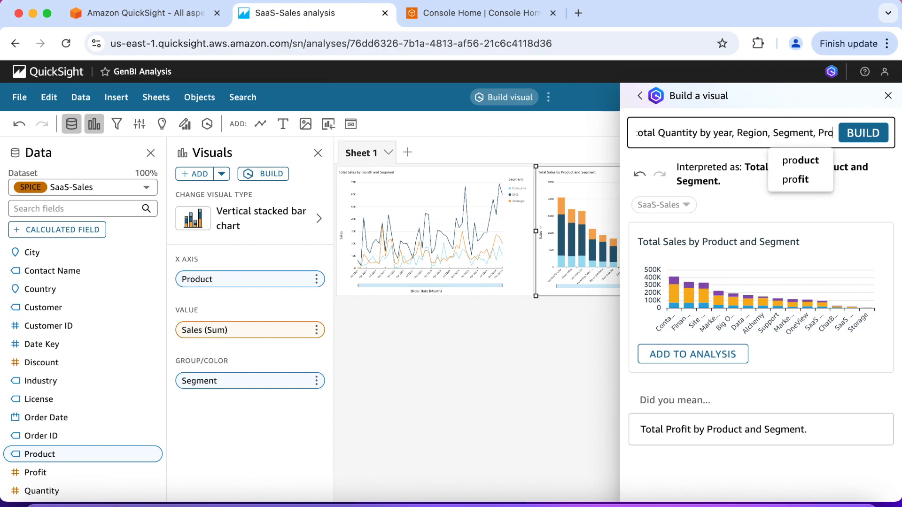
text(duct and Customer)
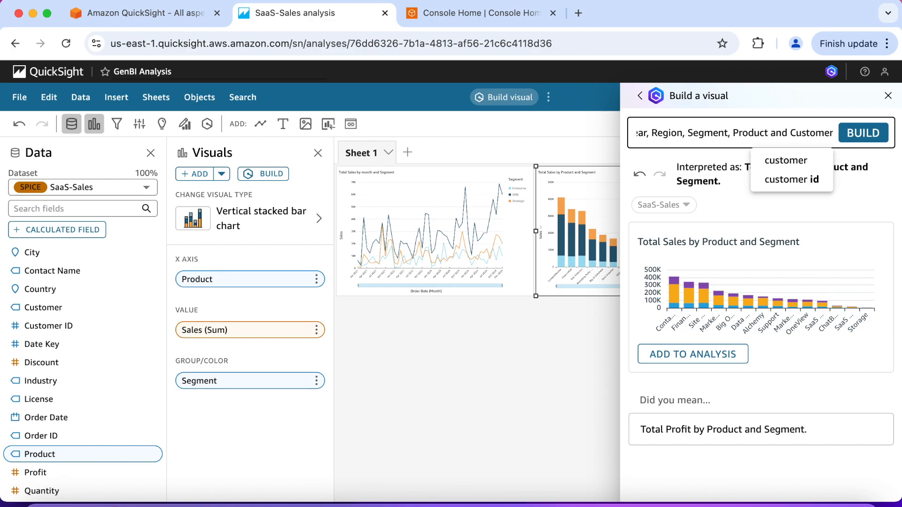
text( a)
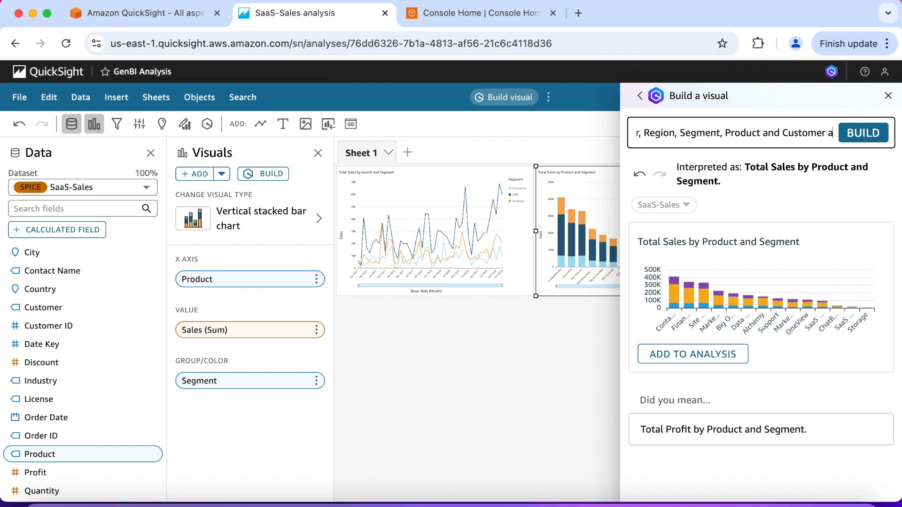
text(s a table.)
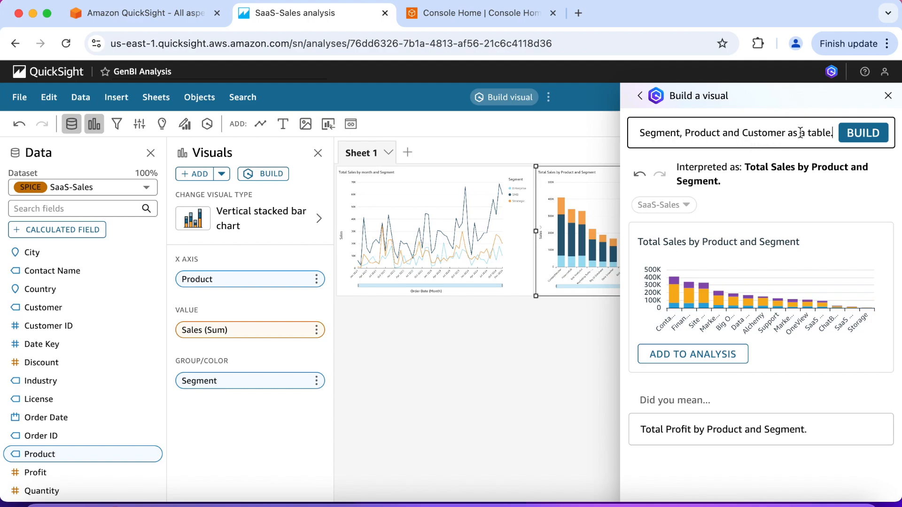
click(859, 132)
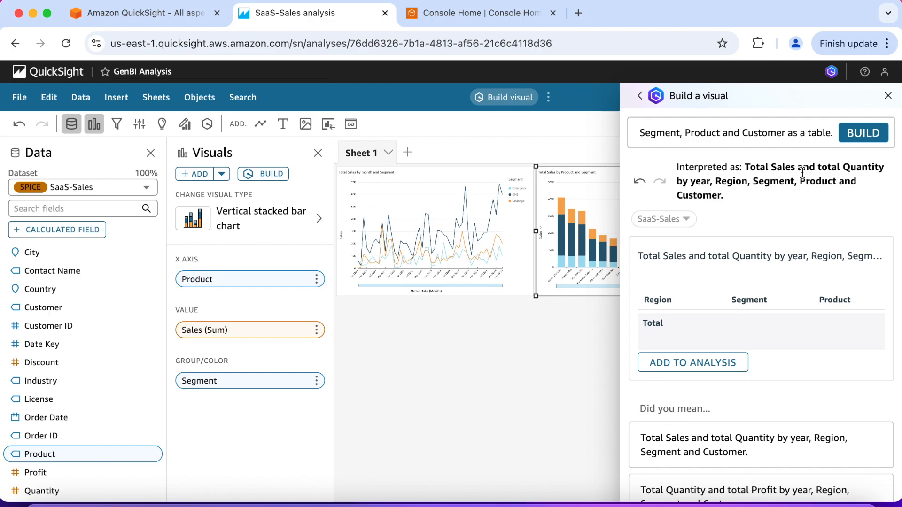
Step: Look through the preview of the generated sales and quantity table, add it to the analysis and close the visual builder
mouse_move(785, 332)
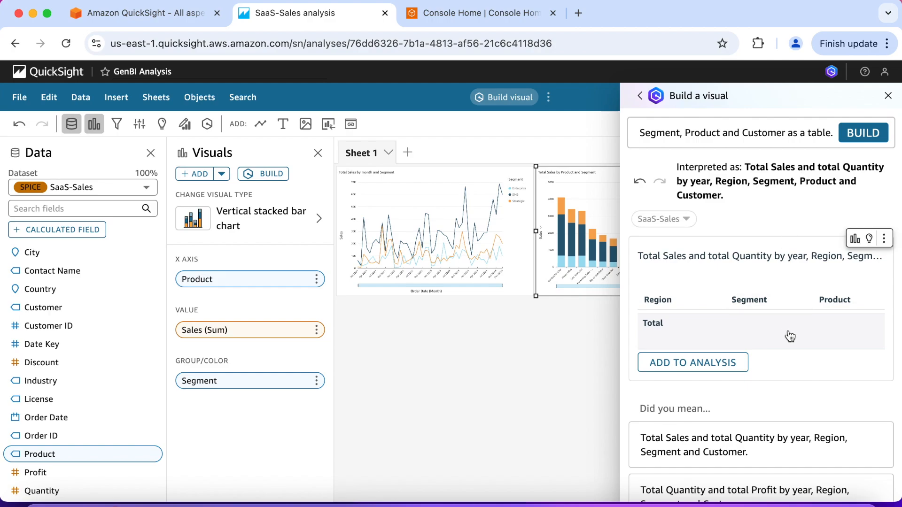
scroll(788, 324, right, 1)
scroll(788, 324, left, 2)
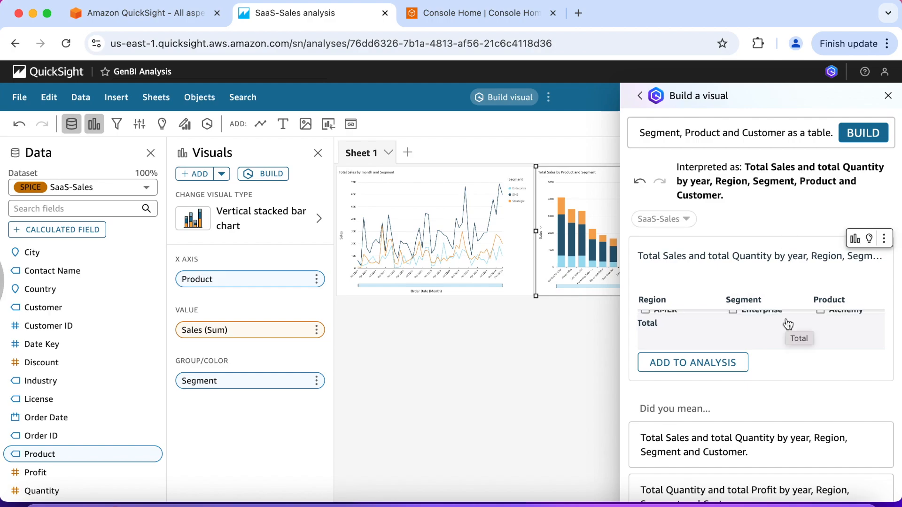
scroll(787, 324, right, 1)
scroll(788, 324, right, 1)
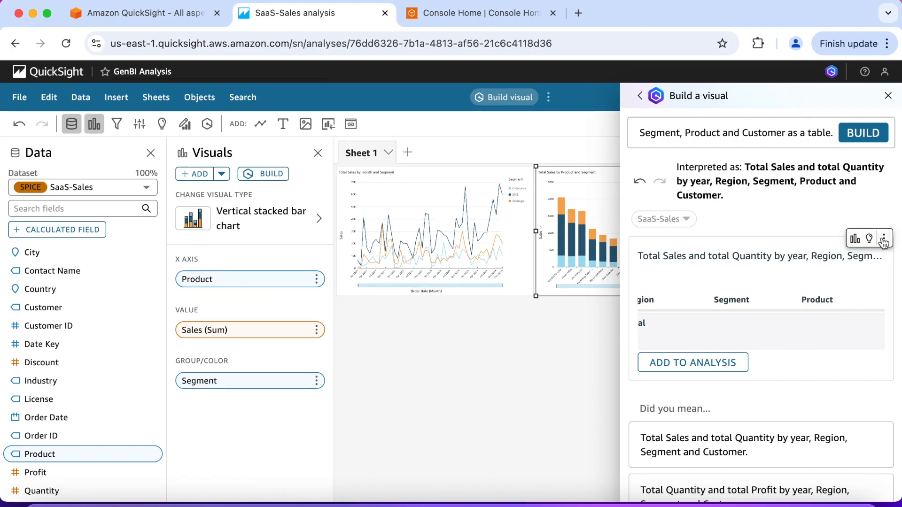
scroll(791, 405, down, 2)
scroll(791, 404, up, 2)
scroll(790, 405, up, 1)
click(715, 366)
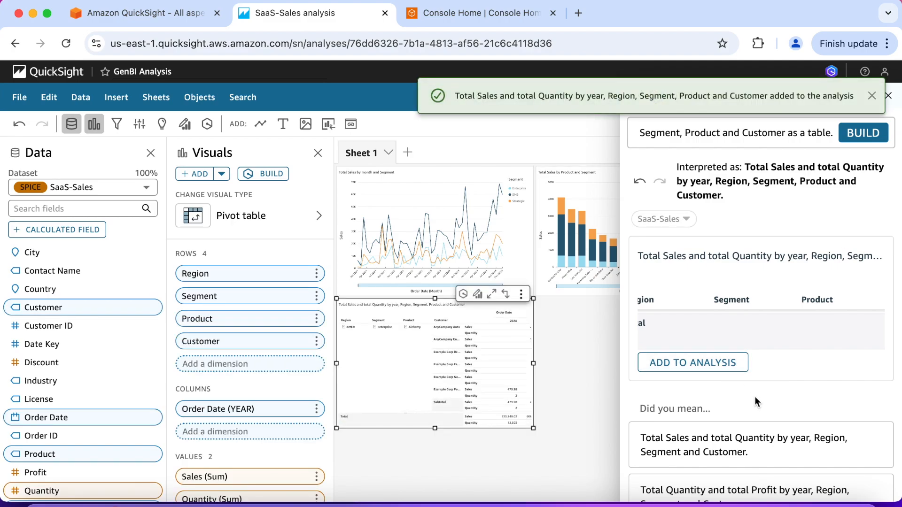
click(605, 376)
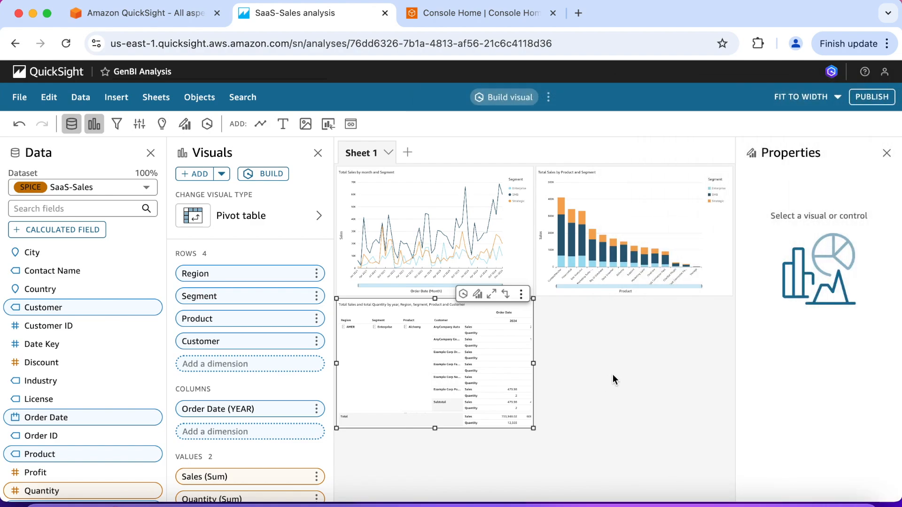
Step: Maximize the sales and quantity pivot table and examine its yearly values across products and customers
click(493, 294)
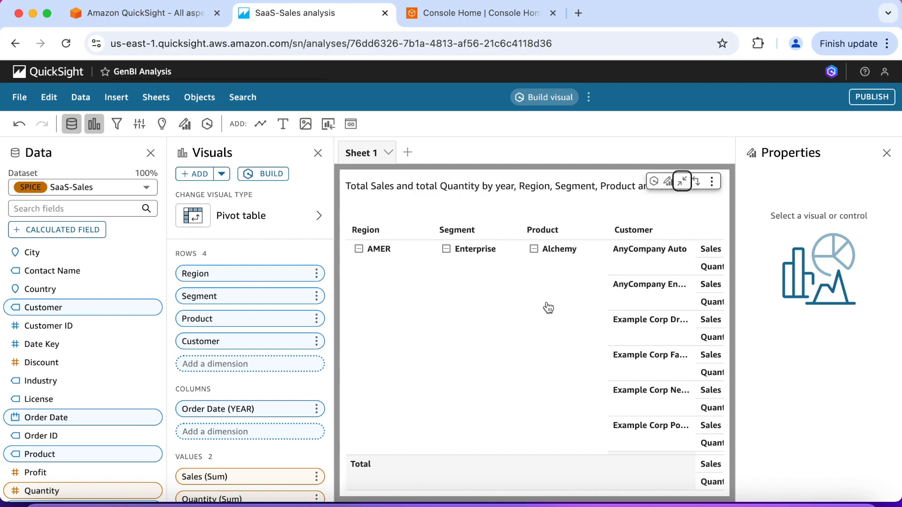
scroll(551, 311, right, 5)
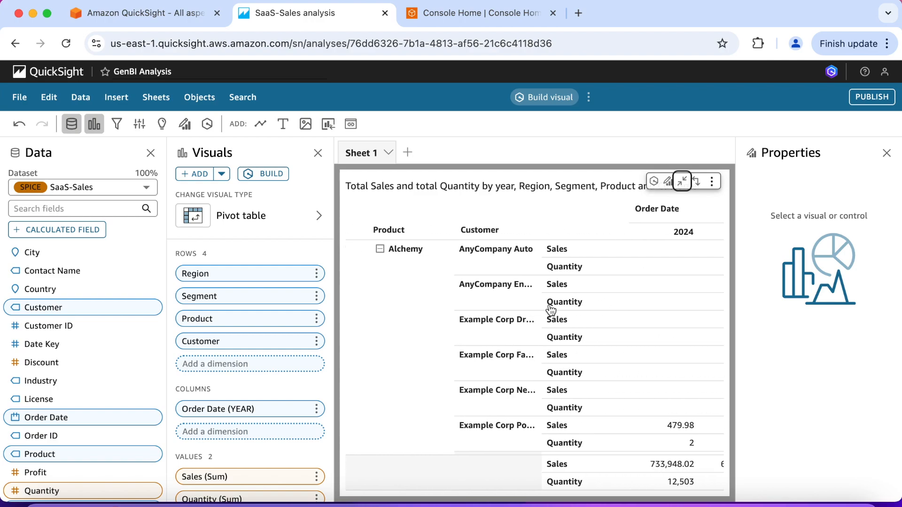
scroll(550, 311, right, 3)
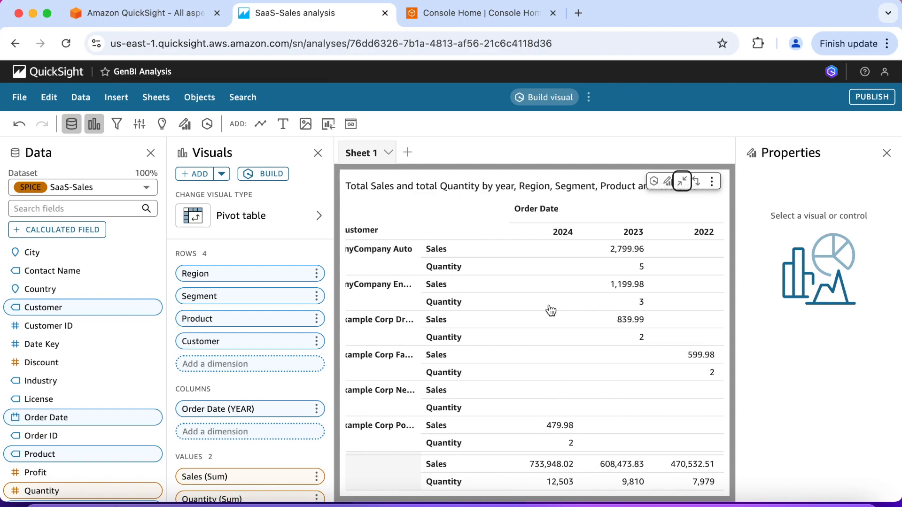
scroll(551, 311, down, 10)
scroll(550, 311, down, 10)
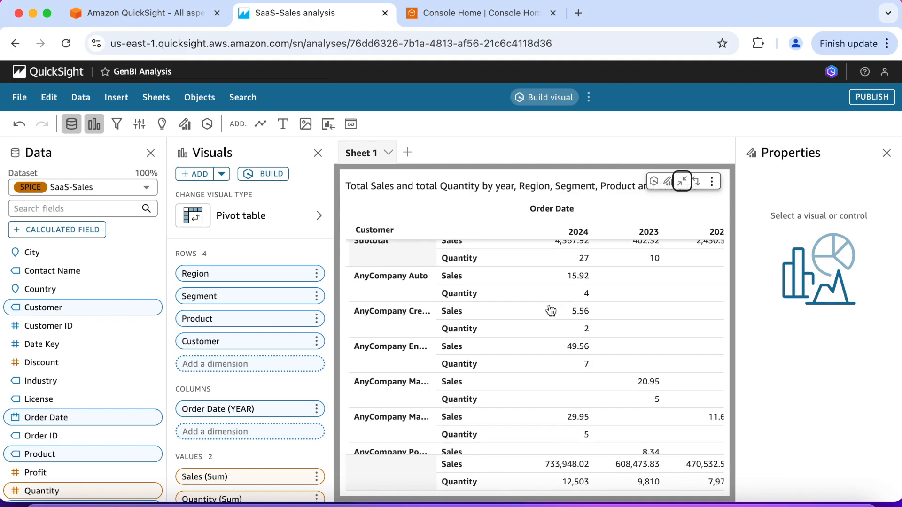
scroll(550, 311, down, 10)
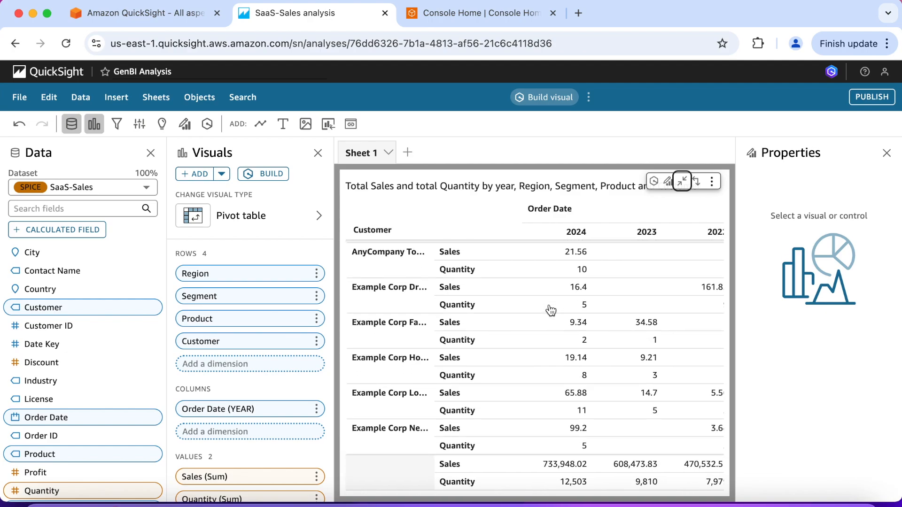
Step: Look over the remaining rows of the maximized pivot table, restore it to its normal size and deselect it
scroll(551, 311, down, 10)
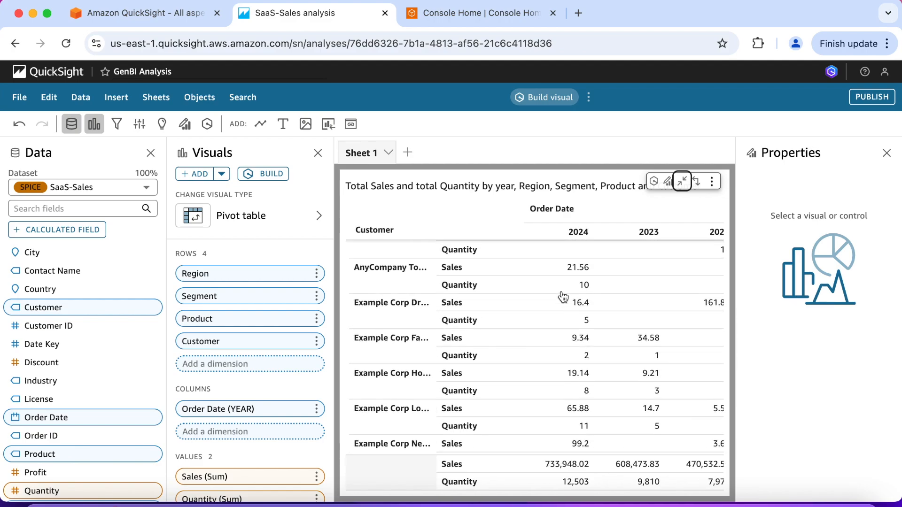
click(681, 181)
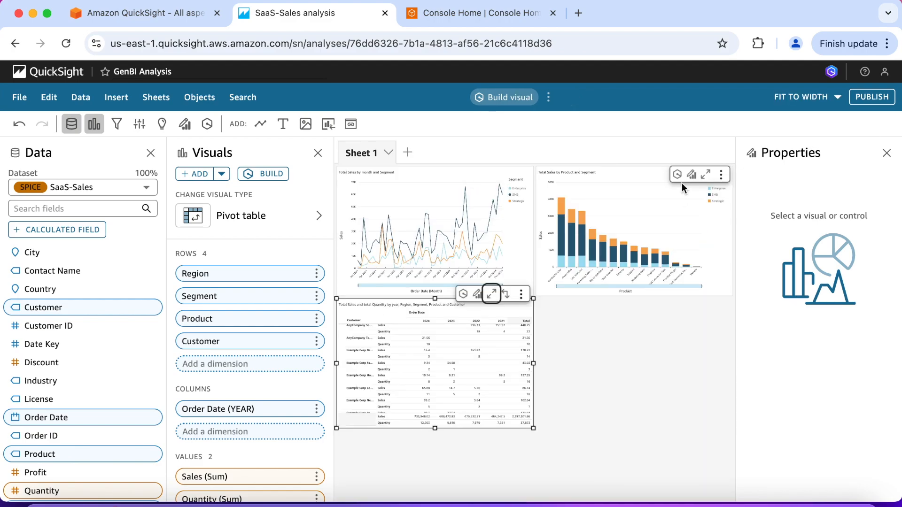
click(608, 390)
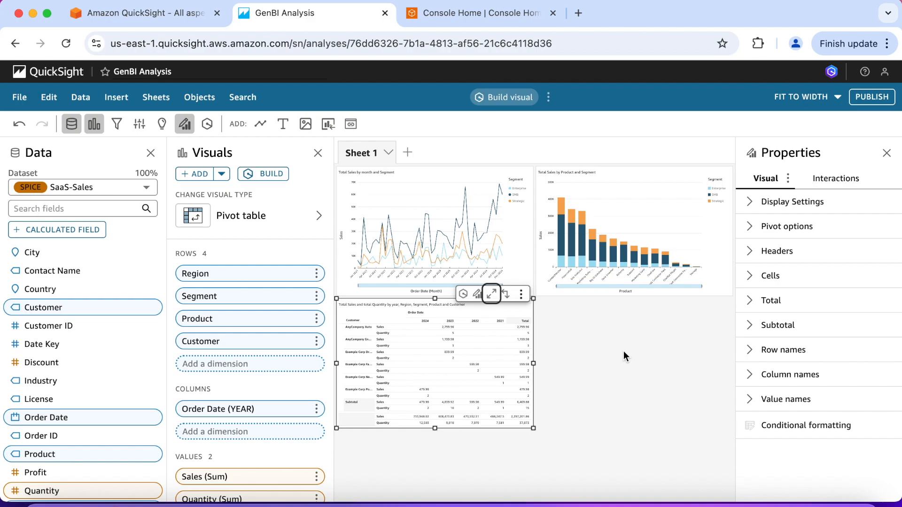
Step: Start a calculated field named "Average unit sale price" and open the prompt for building its calculation
click(85, 233)
text(Average)
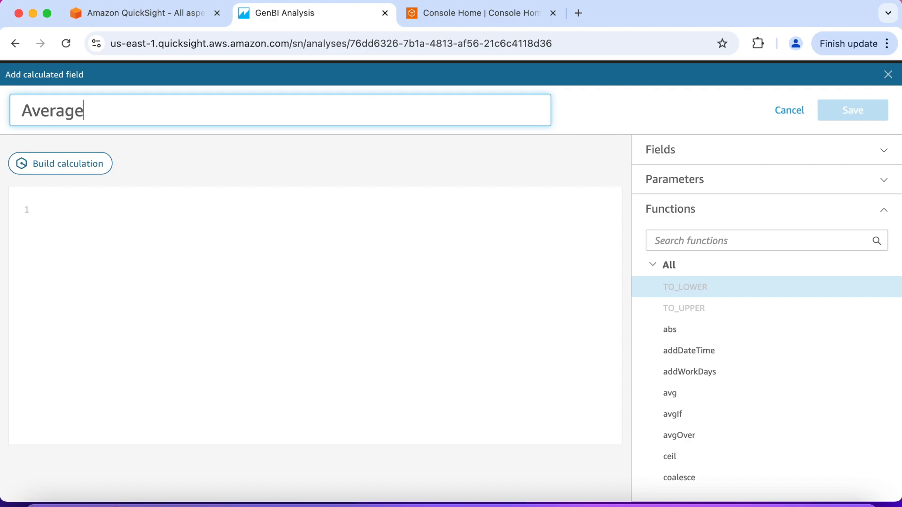
text( unit sale price)
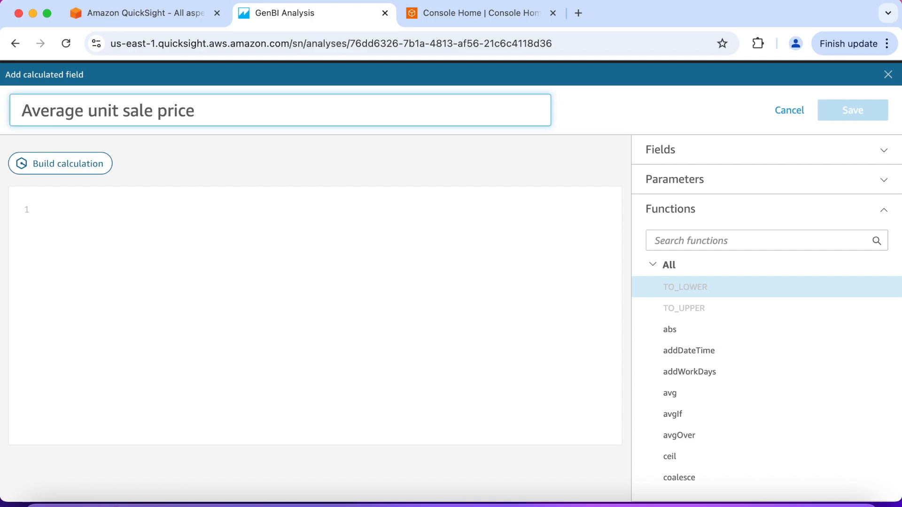
click(91, 173)
click(95, 226)
Step: Generate a calculation from the prompt "Average unit sale price" and insert it into the formula
text(Aver)
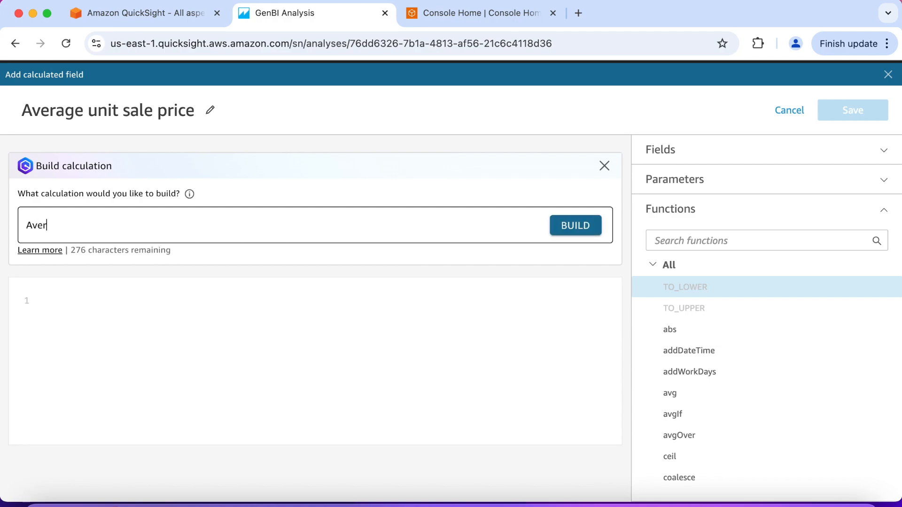
text(age unit sale price)
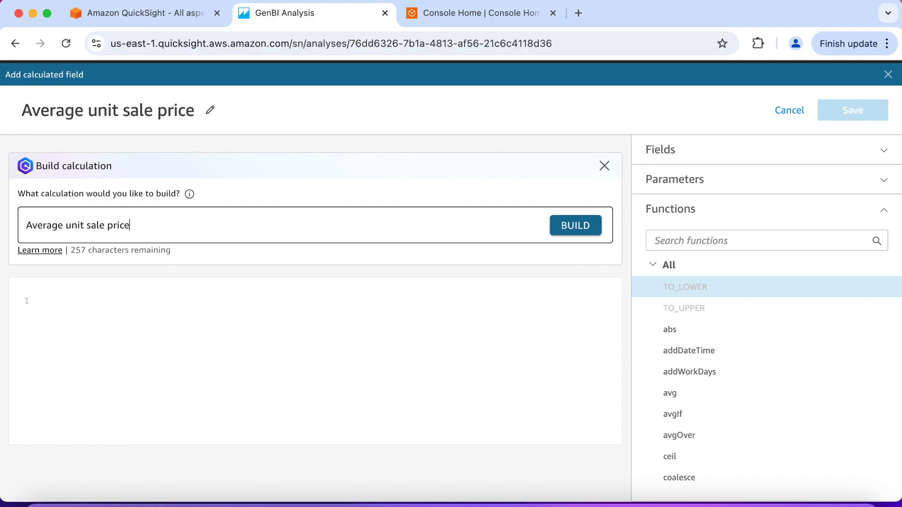
click(563, 235)
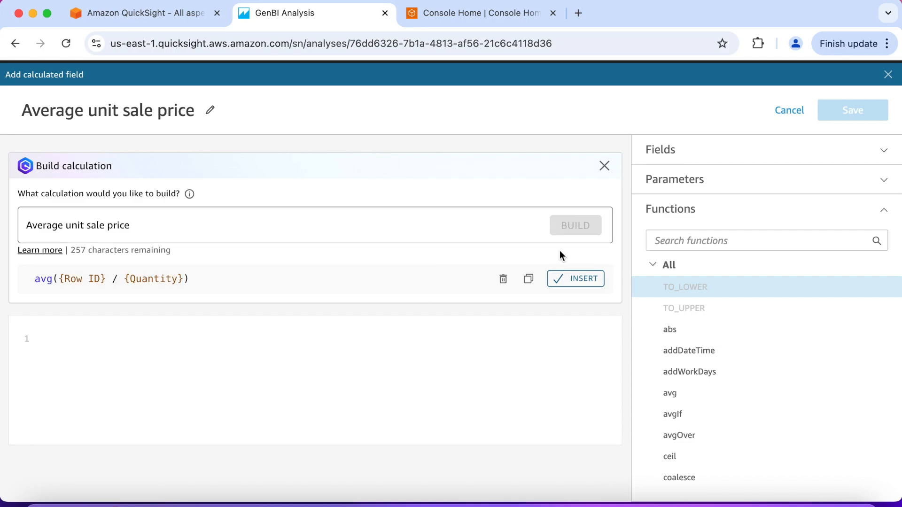
click(575, 279)
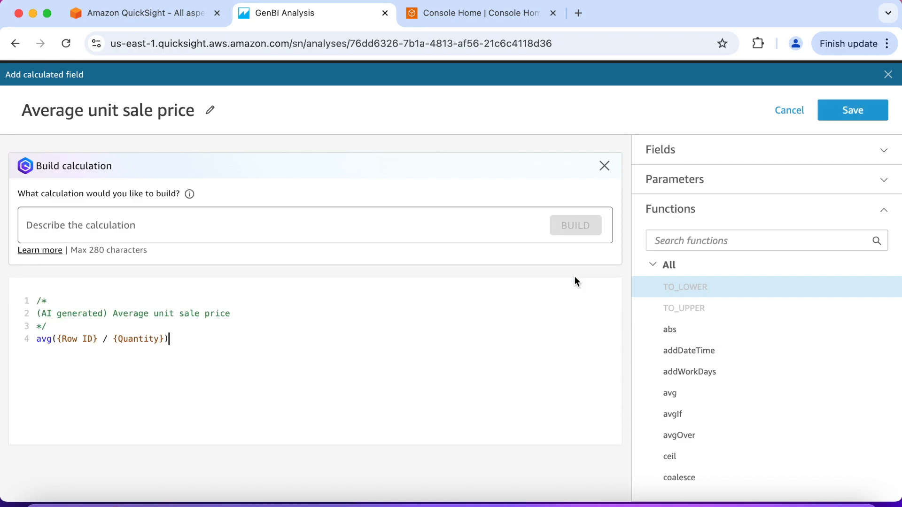
Step: Generate another calculation from the prompt "Average per unit sales price" and insert it into the formula
click(140, 225)
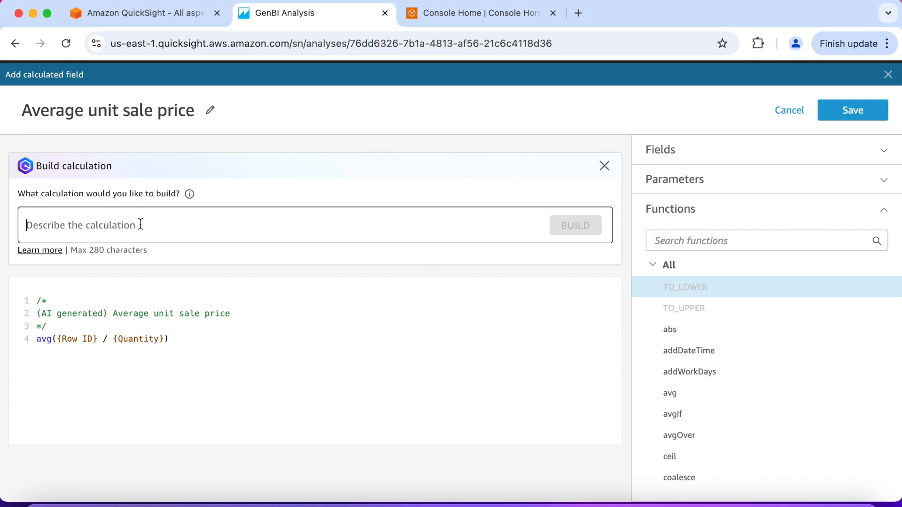
text(Average)
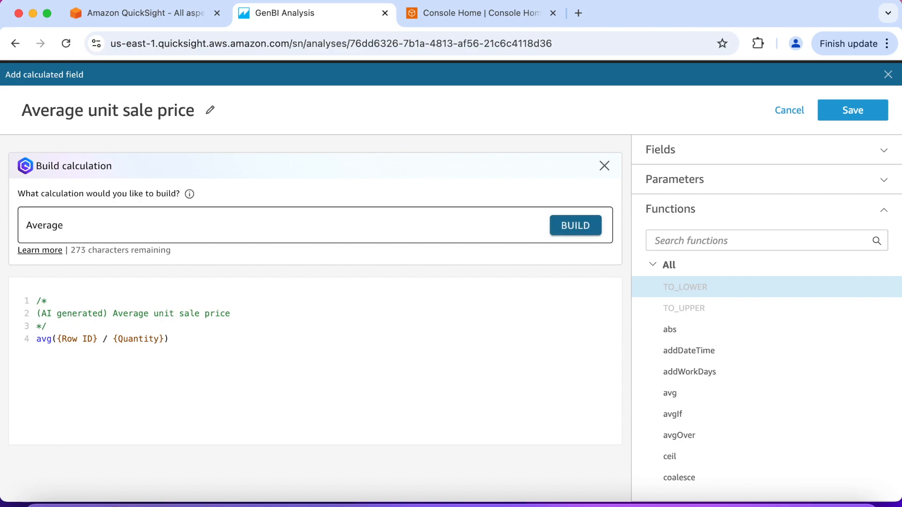
text( per unit sales price)
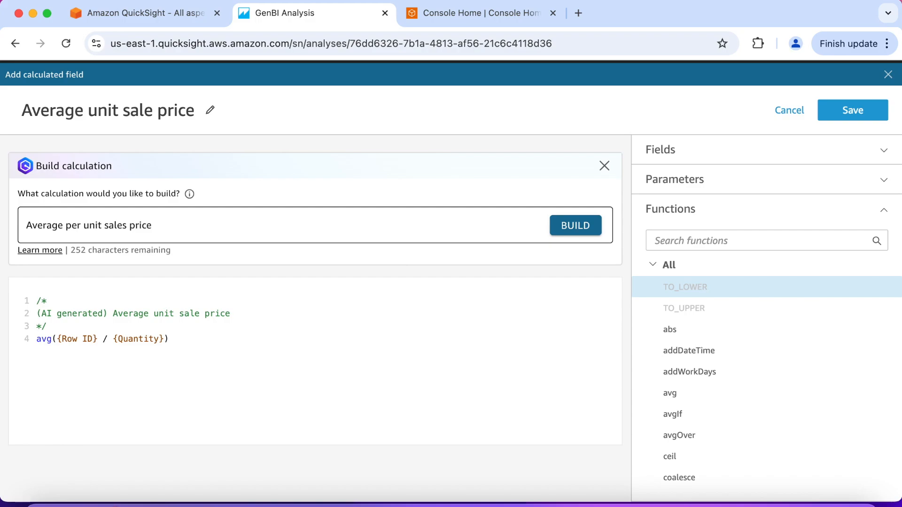
click(562, 232)
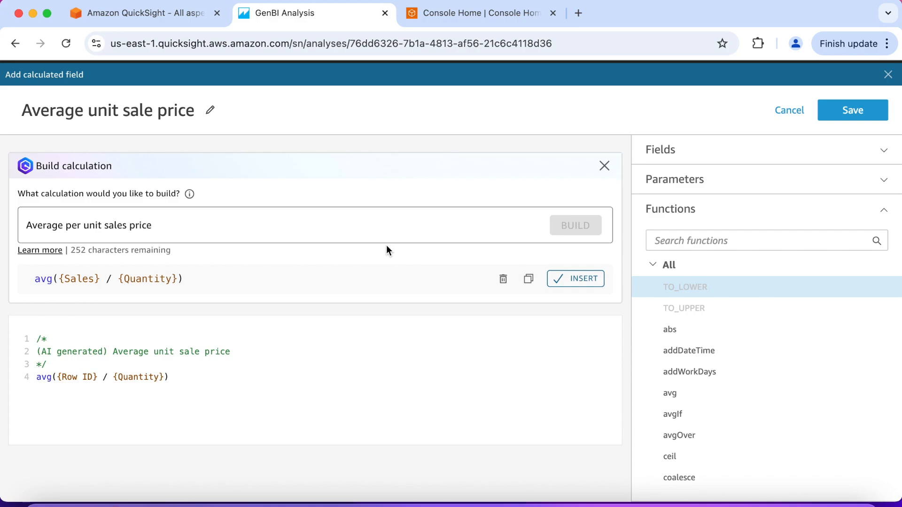
click(576, 277)
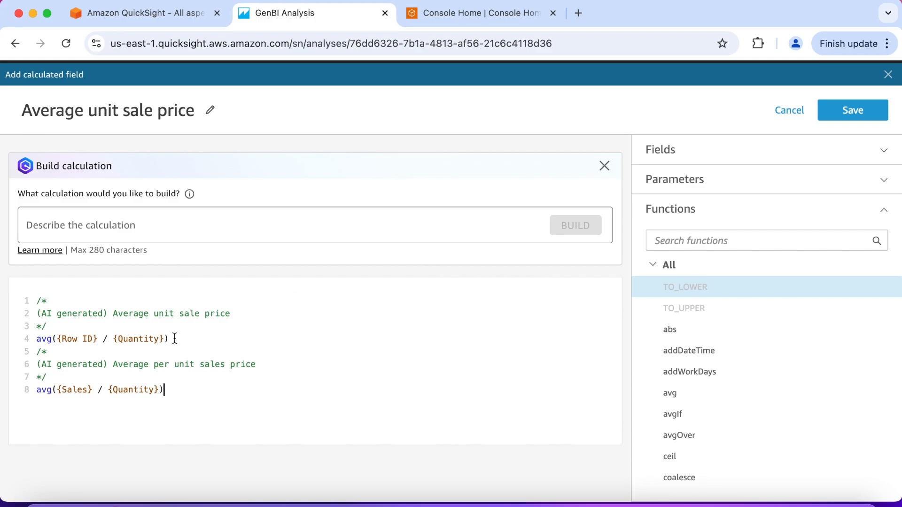
Step: Delete the Row ID calculation with its comment and the leftover blank line, and save the calculated field
drag(169, 339, 11, 301)
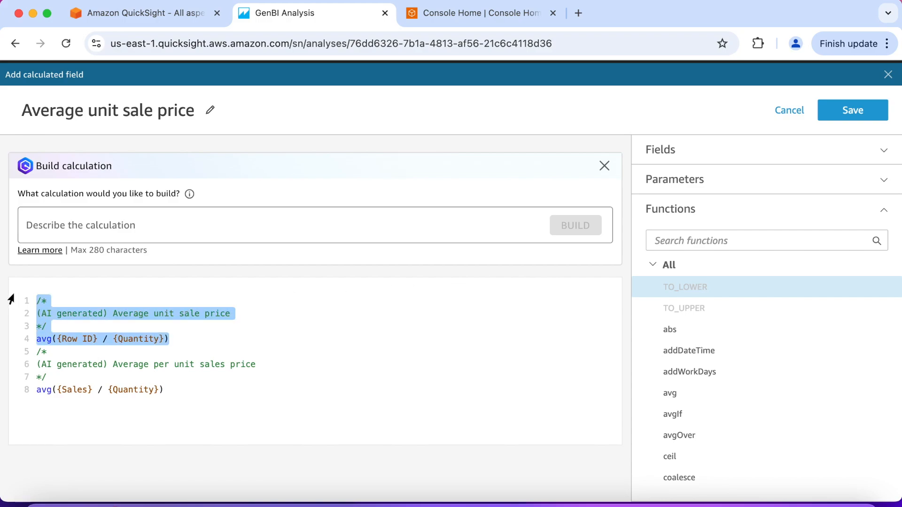
key(BackSpace)
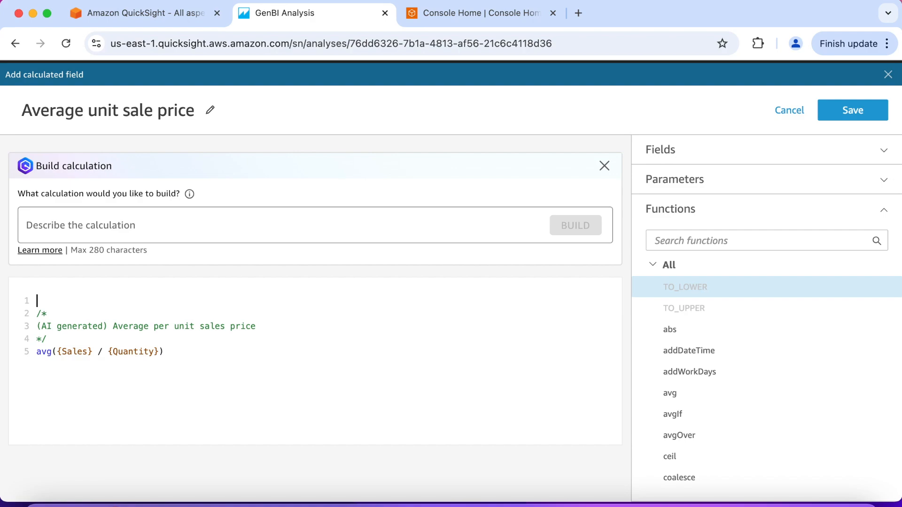
key(Delete)
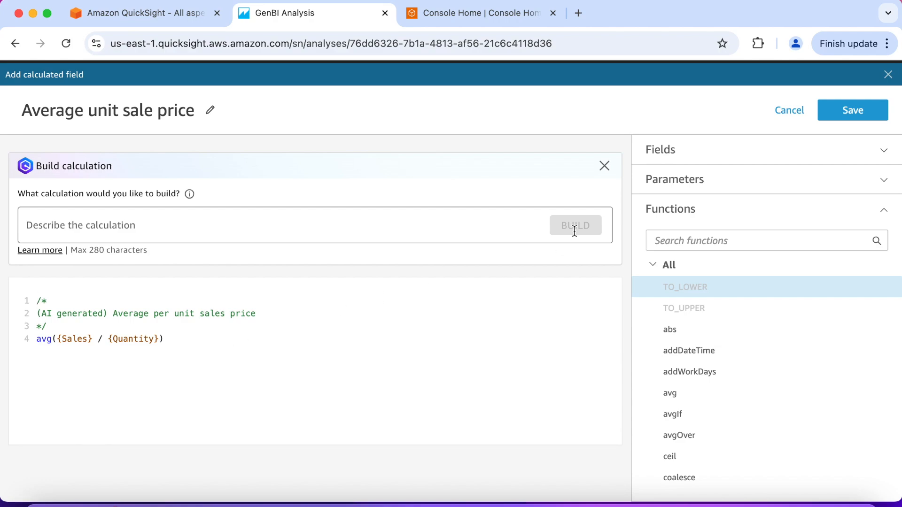
click(844, 116)
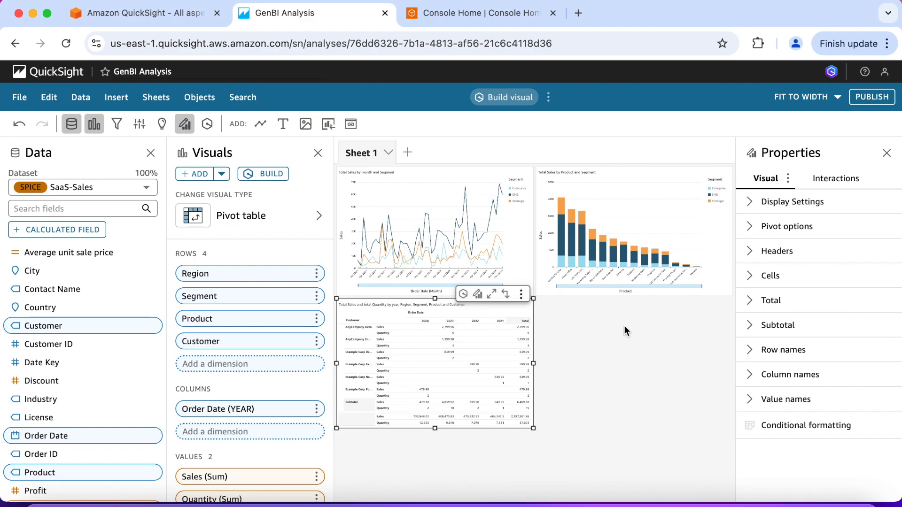
Step: Build a visual from the prompt "Plot average unit sale price by year as a vertical bar chart. Color by product." and add it to the analysis
click(271, 175)
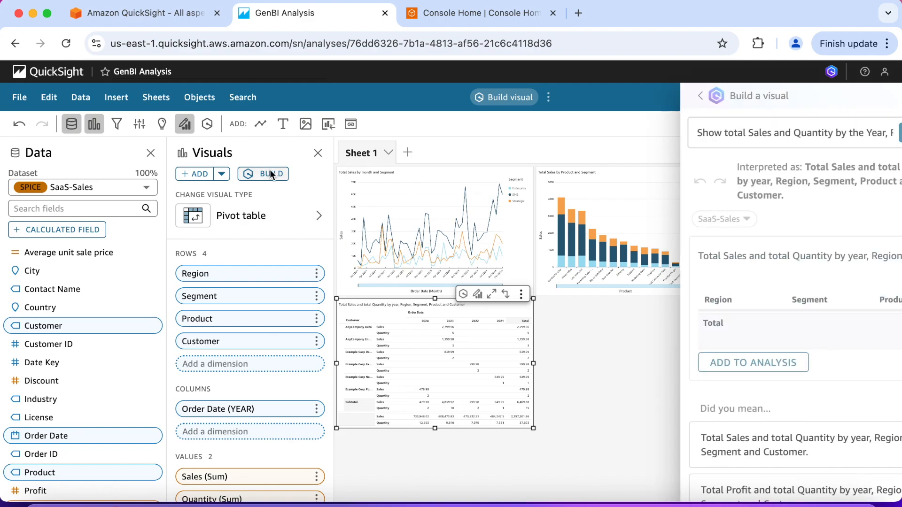
triple_click(737, 141)
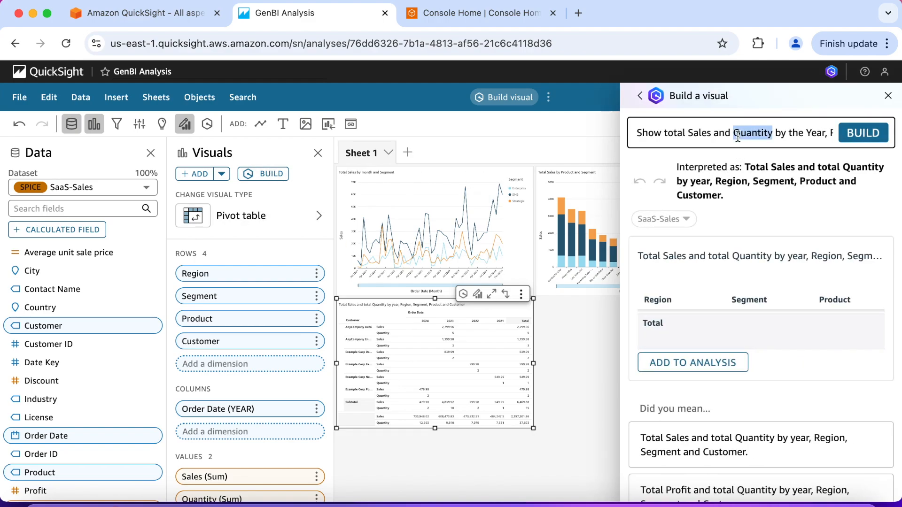
key(BackSpace)
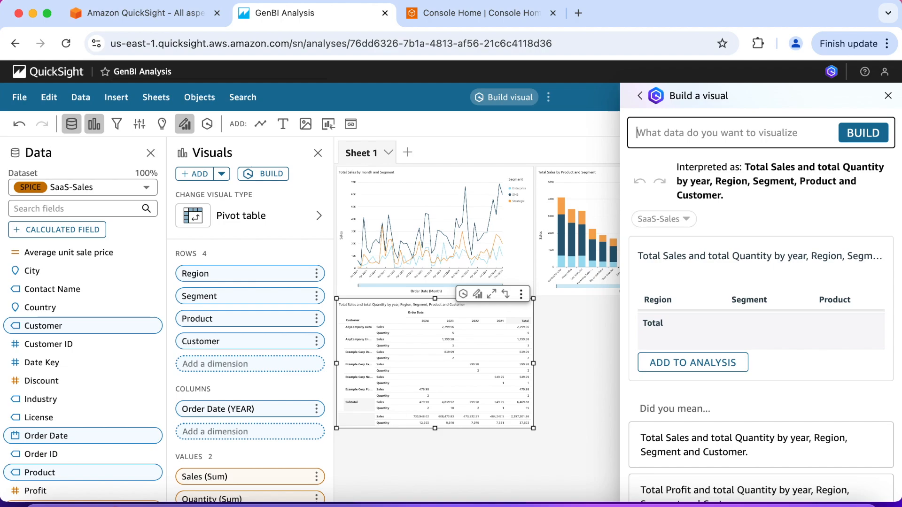
text(Plot average)
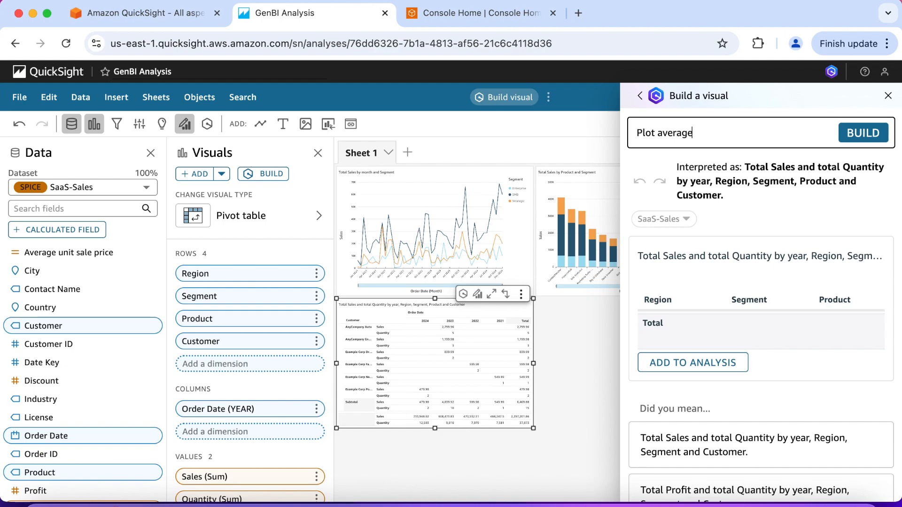
text( unit sale price by year)
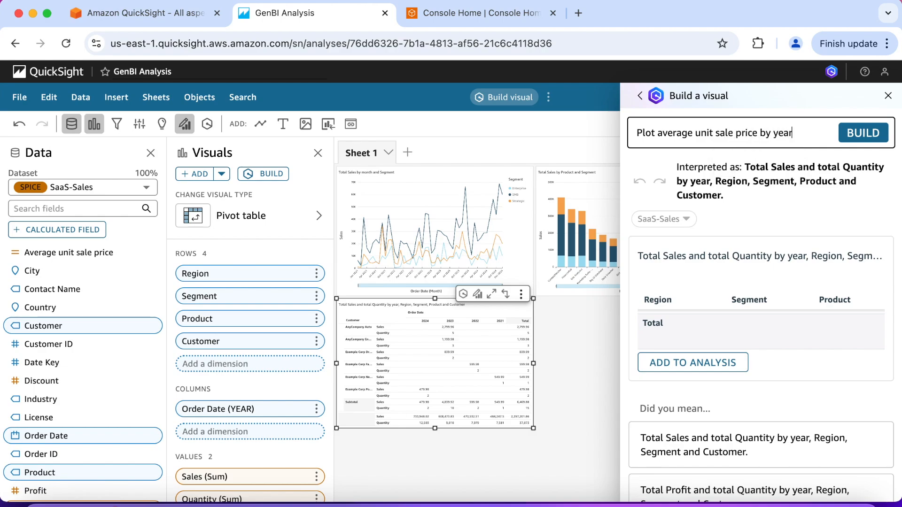
text( as a vertica)
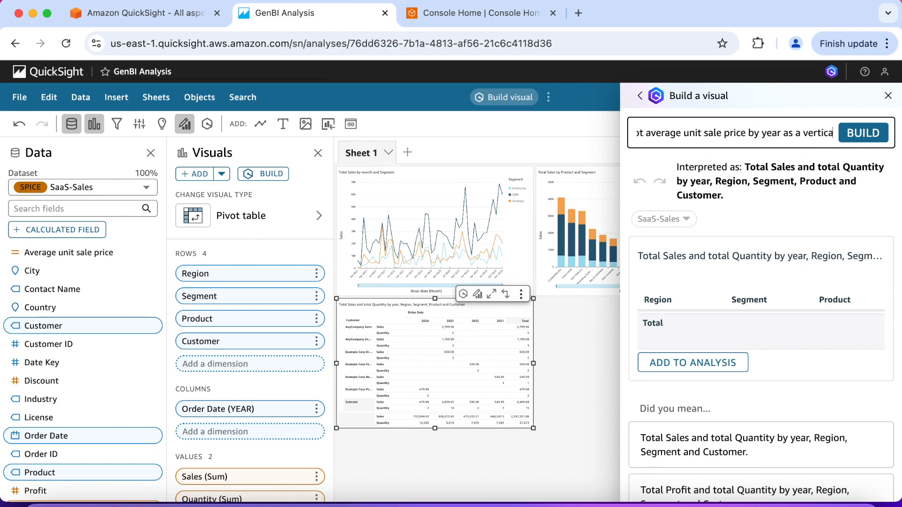
text(l bar char)
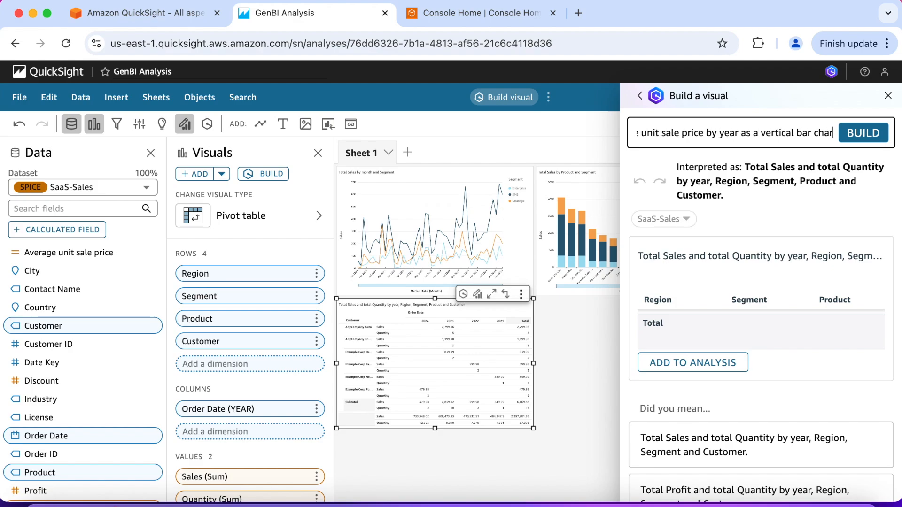
text(t. Colo)
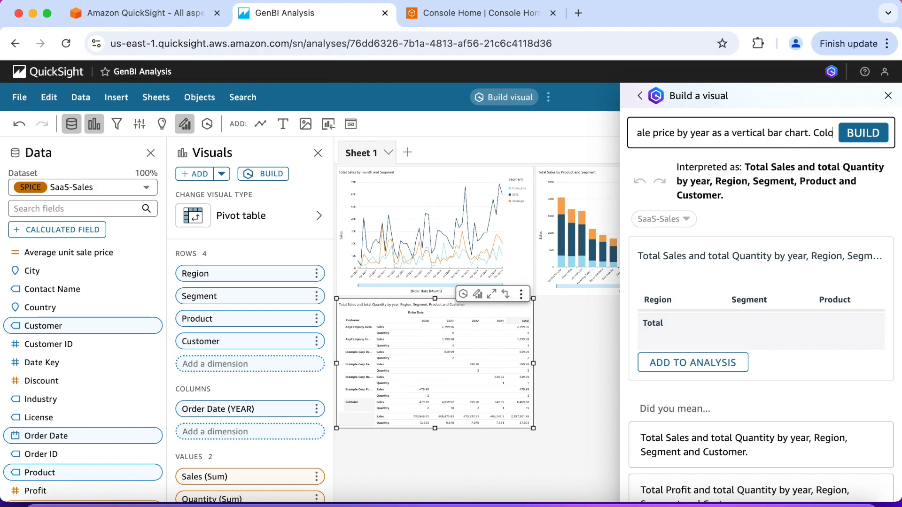
text(r by pro)
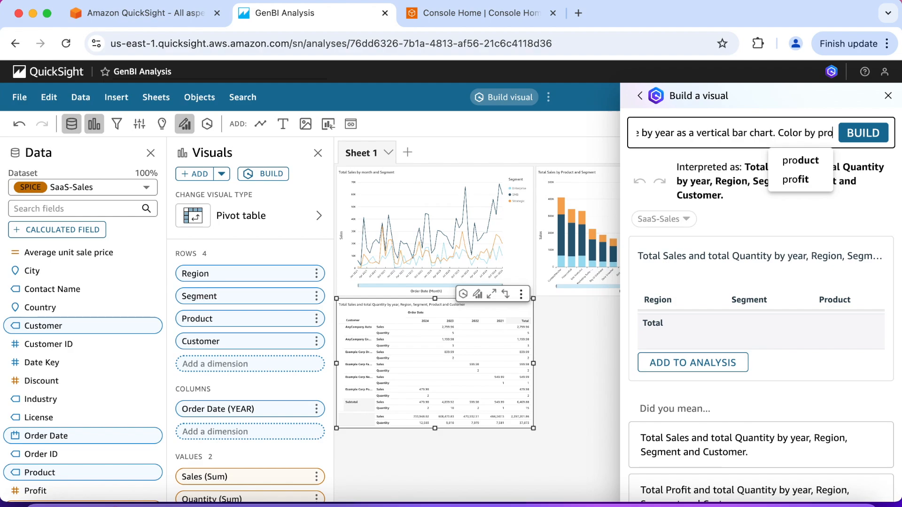
text(duct.)
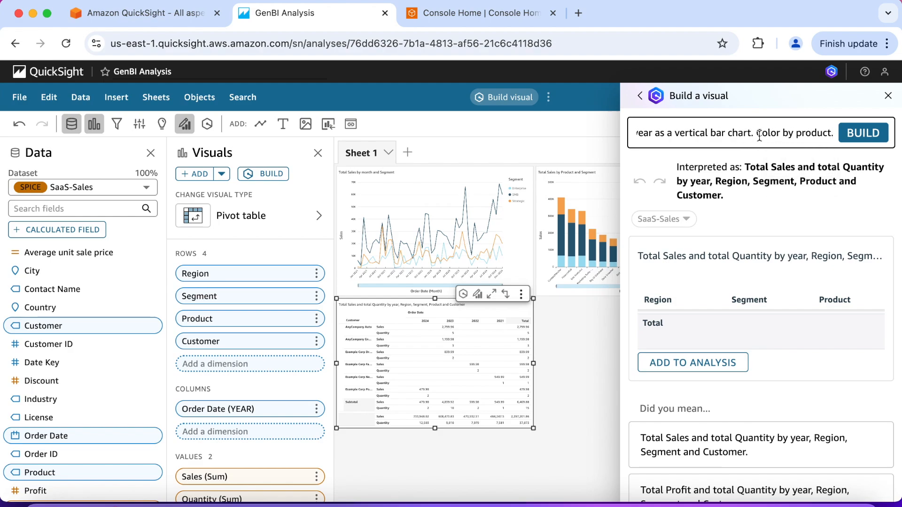
click(858, 134)
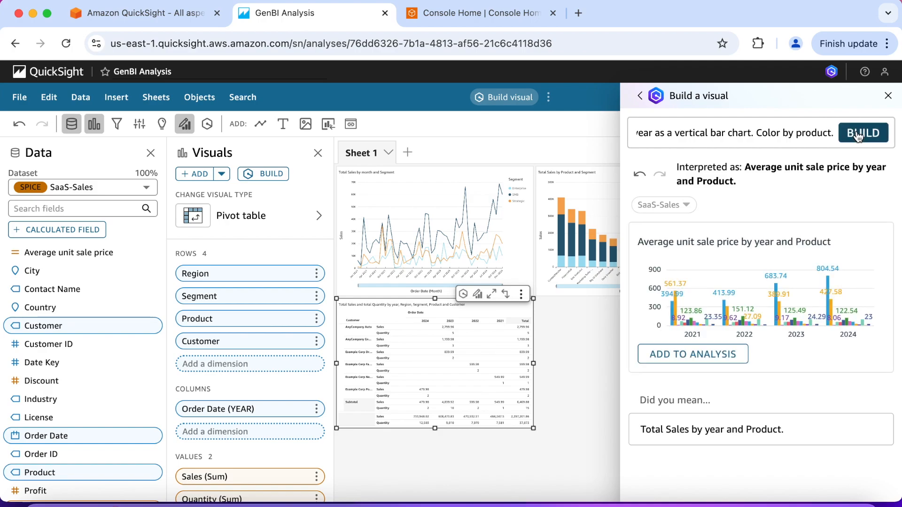
click(709, 359)
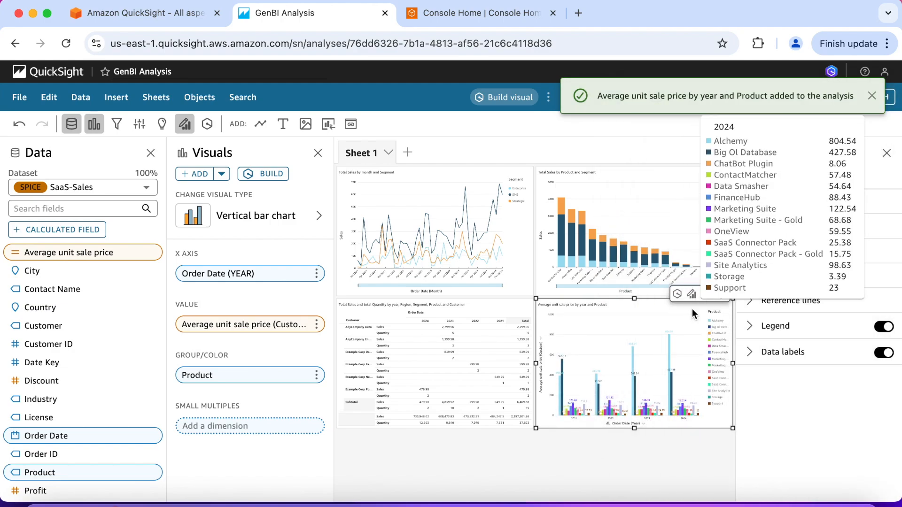
Step: Maximize the average unit sale price bar chart to examine its yearly product values, then restore it and deselect it
click(705, 295)
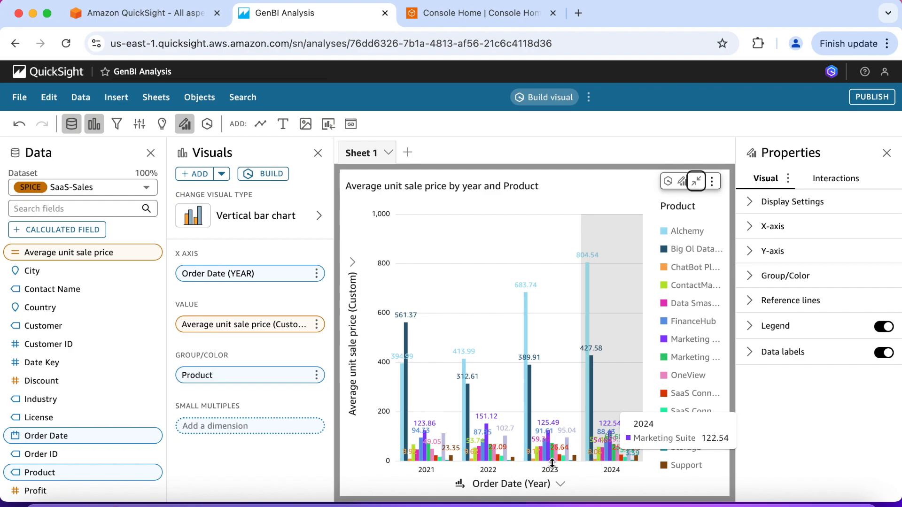
click(696, 181)
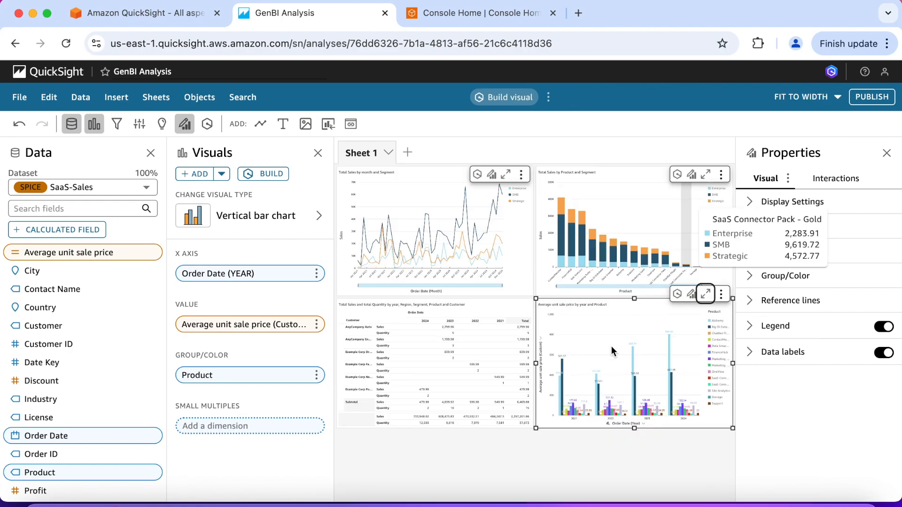
click(511, 467)
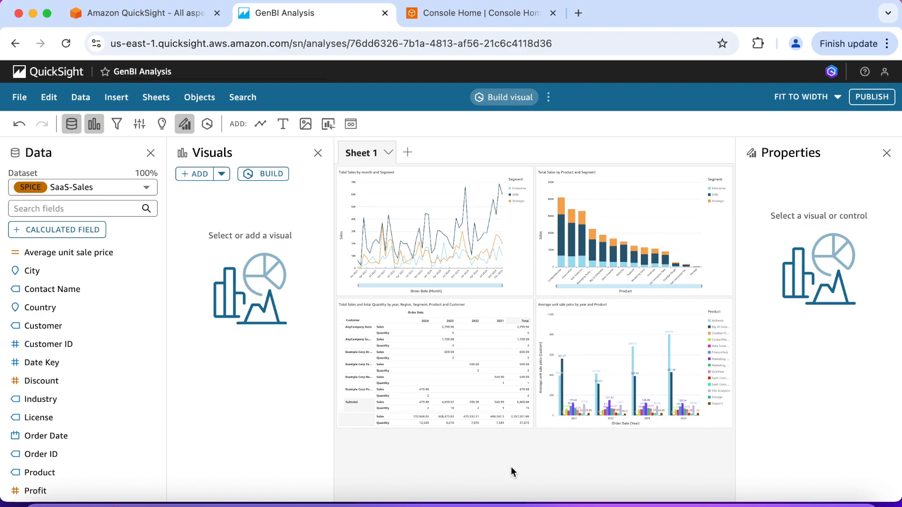
Step: Edit the total sales by month and segment line chart with the prompt "Turn off title and grid lines."
mouse_move(478, 243)
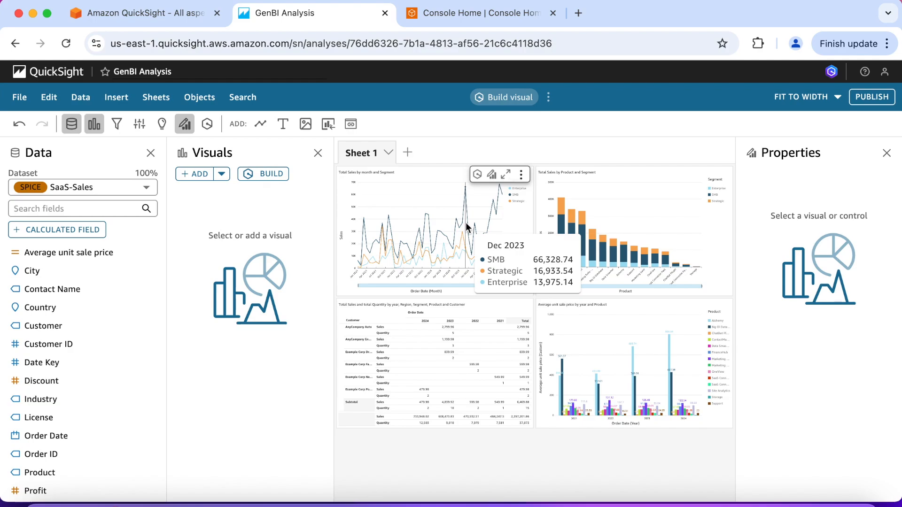
click(478, 176)
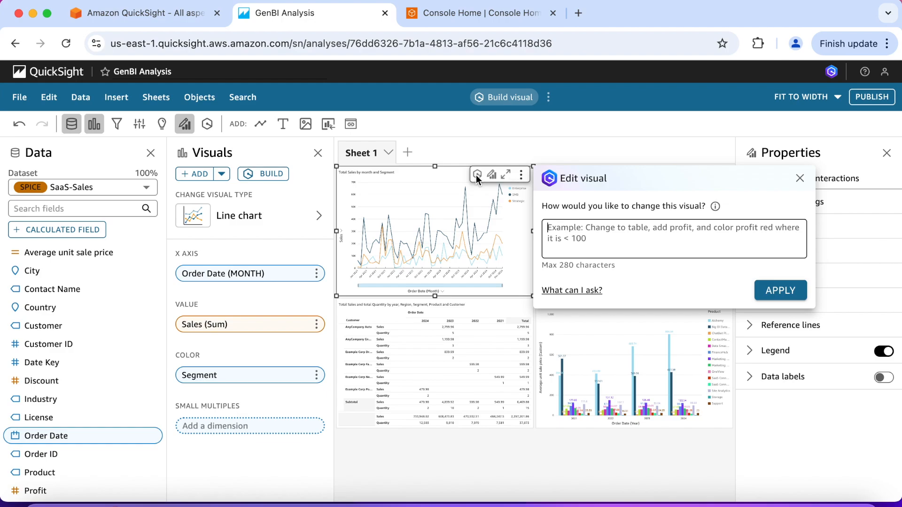
text(Turn)
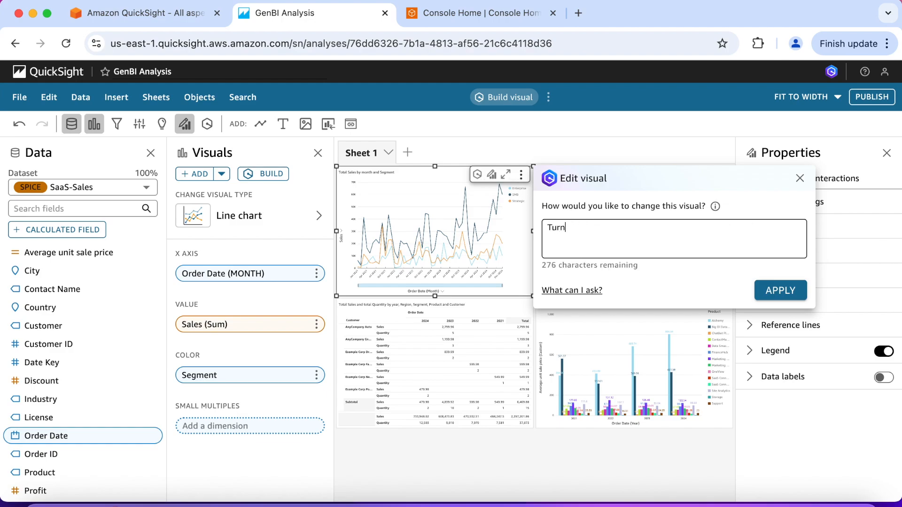
text( off title and grid lines.)
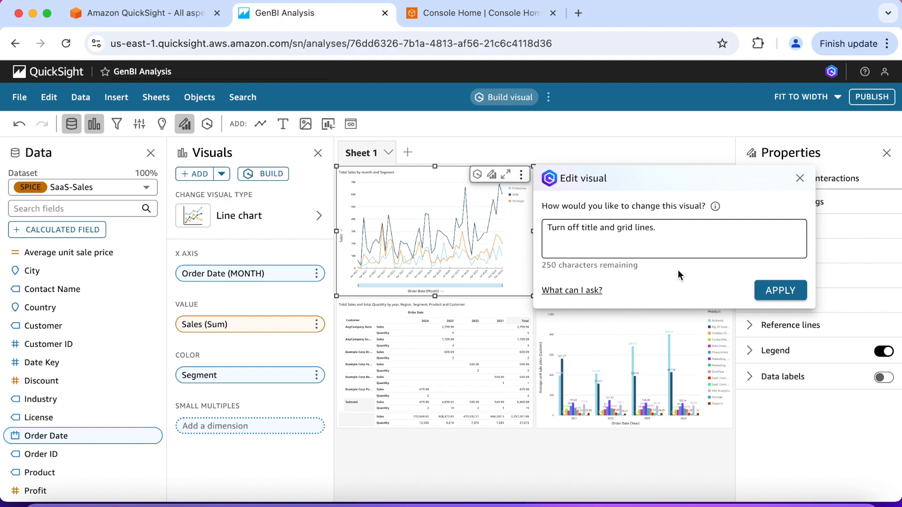
click(770, 295)
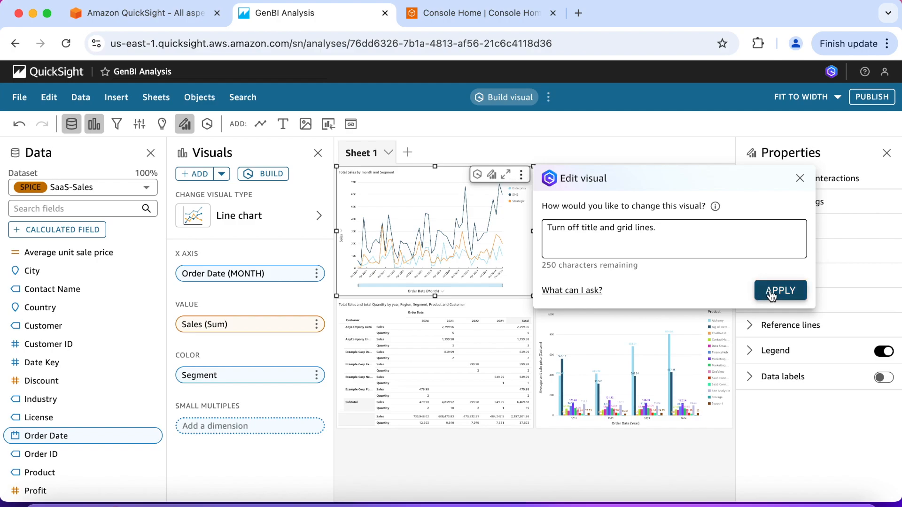
click(770, 294)
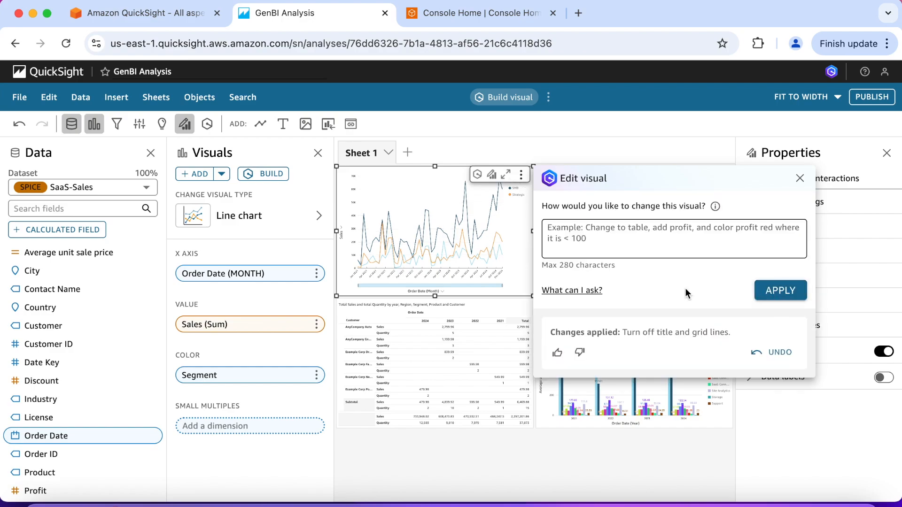
key(Escape)
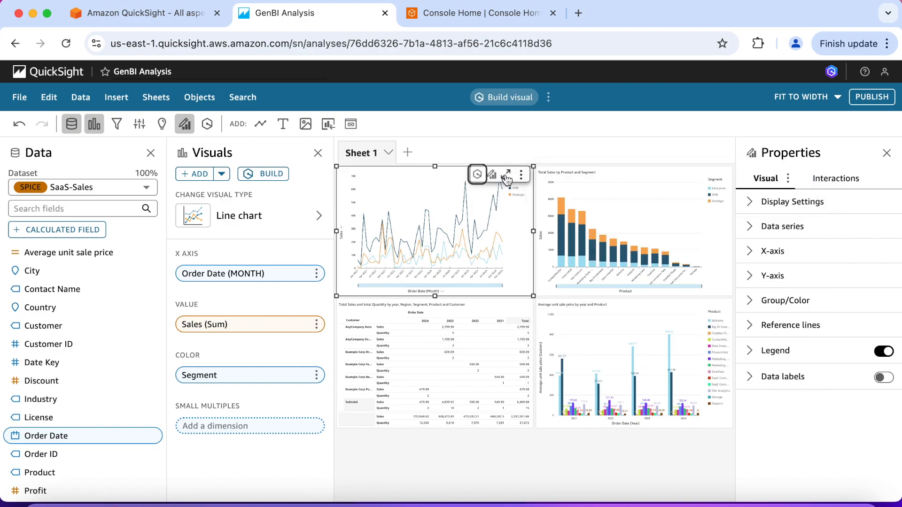
Step: Maximize the monthly sales line chart and duplicate it on the sheet
click(507, 175)
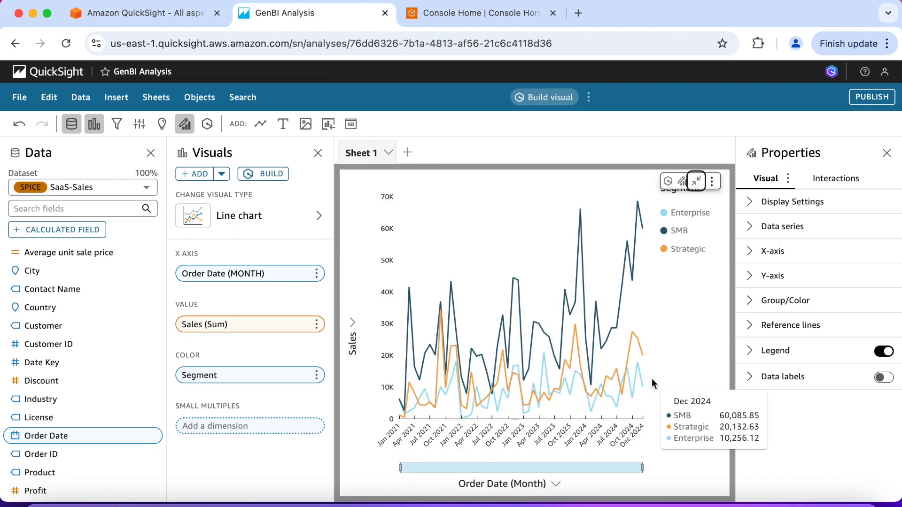
click(711, 182)
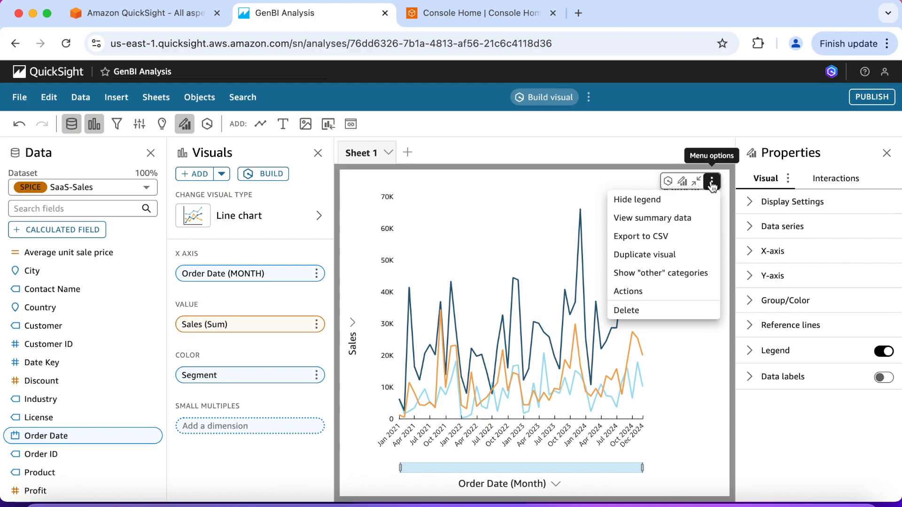
click(669, 255)
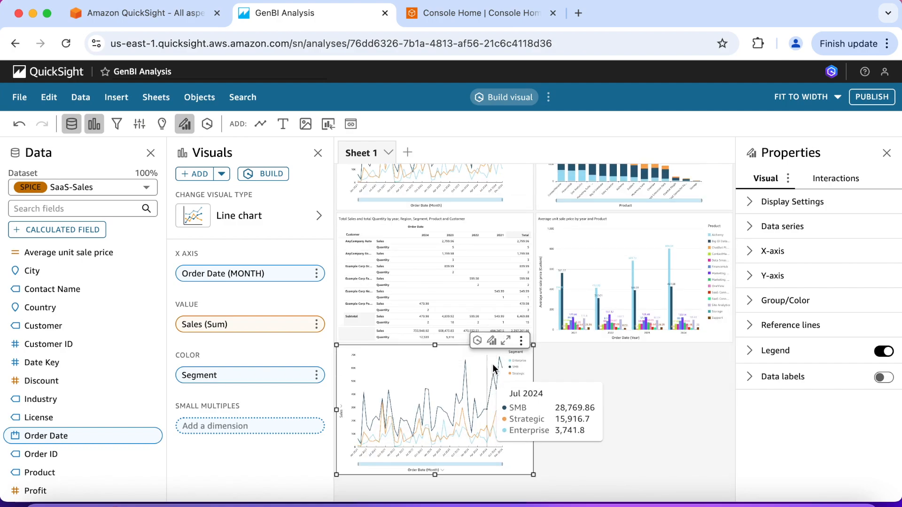
Step: Edit the duplicated line chart with the prompt "Color by product." and widen it to span the full sheet width
click(505, 344)
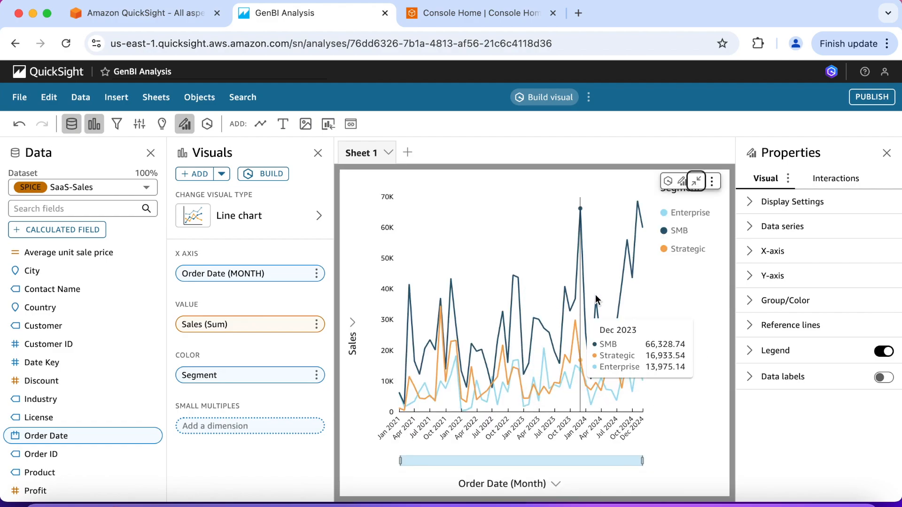
click(667, 182)
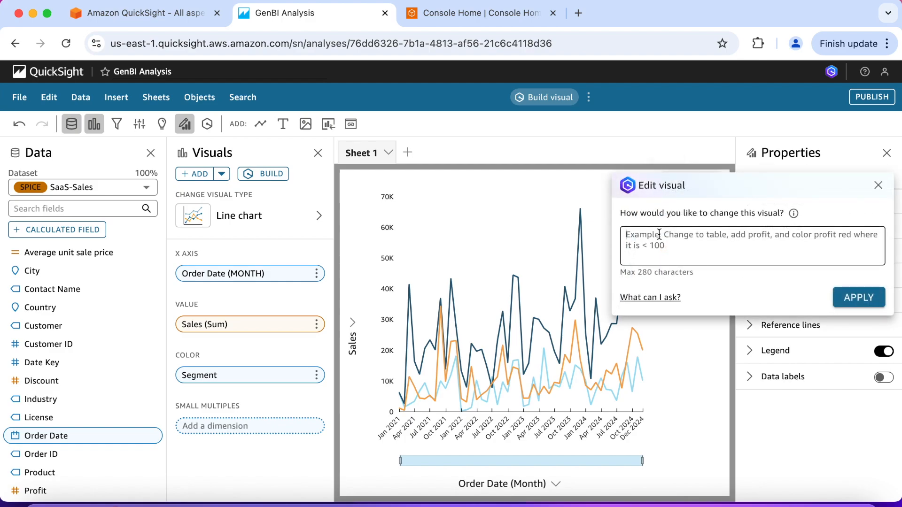
text(Color by product.)
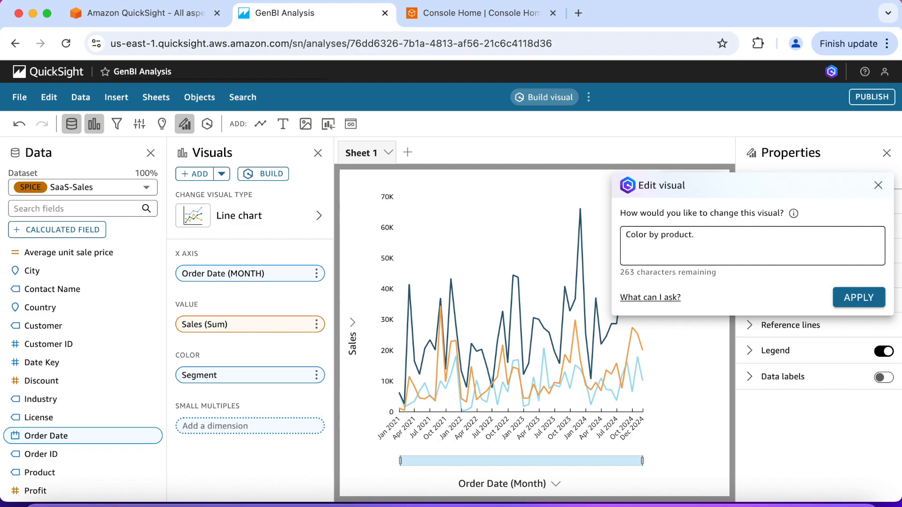
click(870, 298)
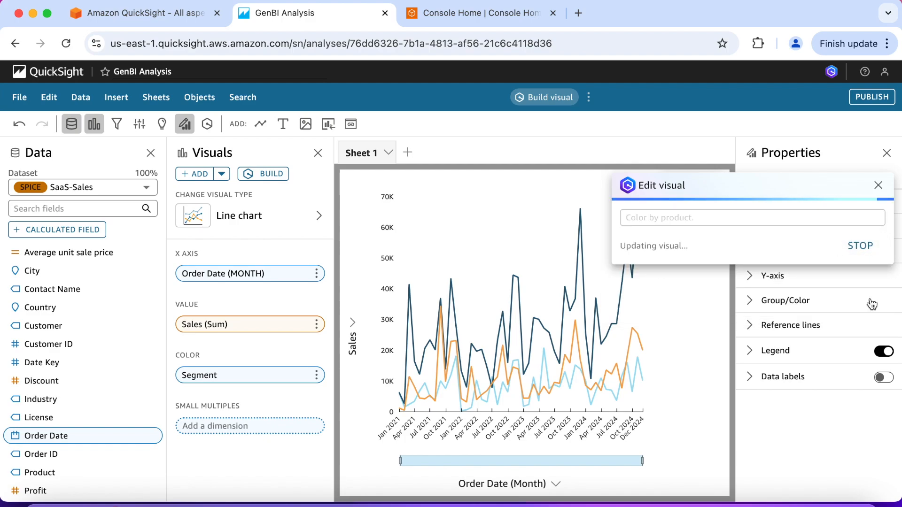
click(559, 217)
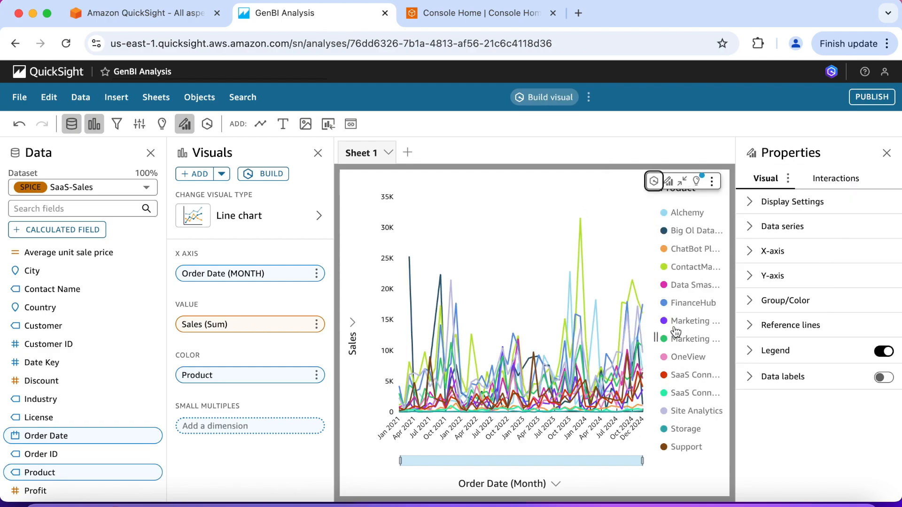
click(681, 180)
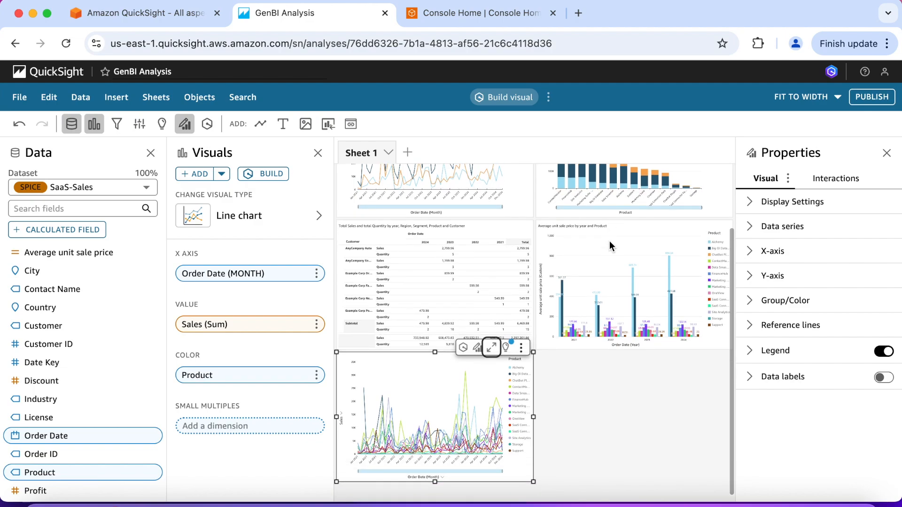
drag(534, 416, 735, 408)
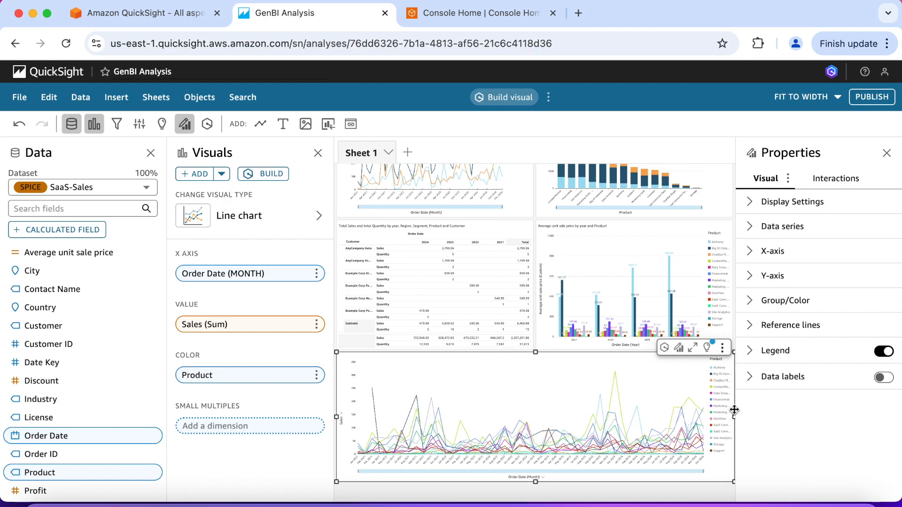
Step: Try to edit the pivot table with the prompt "Mark rows with quantity greater than 10 in orange and quantity greater than 20 in dark green."
click(456, 286)
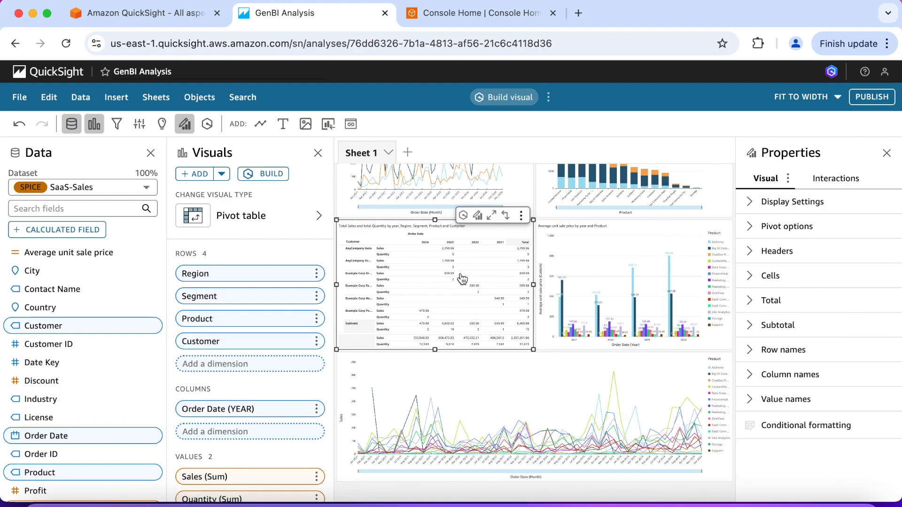
click(492, 216)
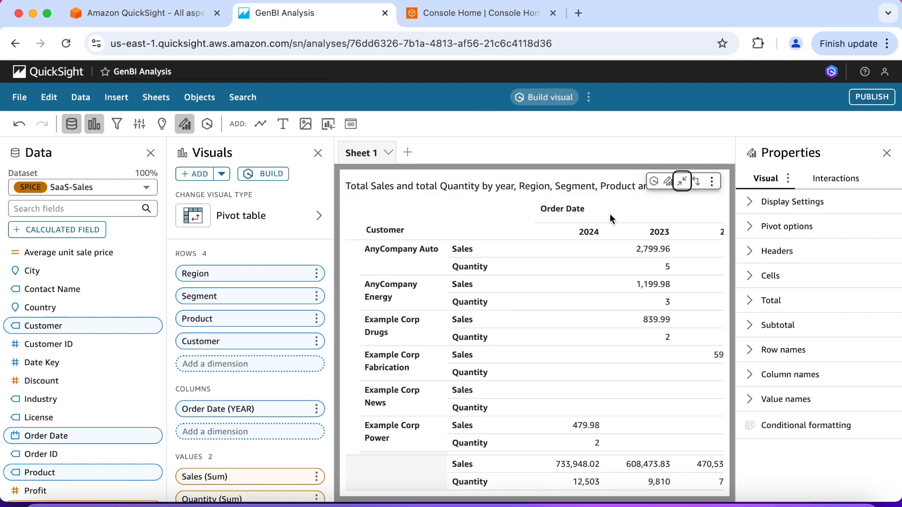
click(654, 181)
click(656, 233)
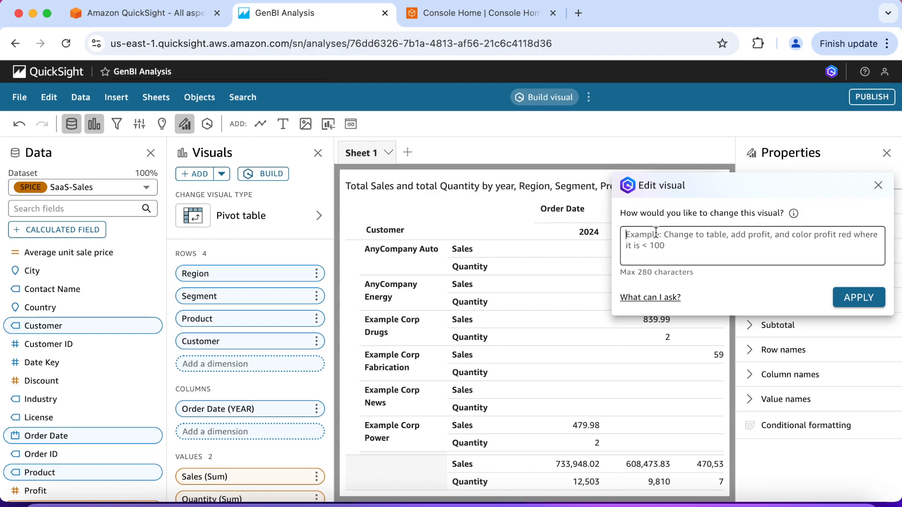
text(Mark rows with )
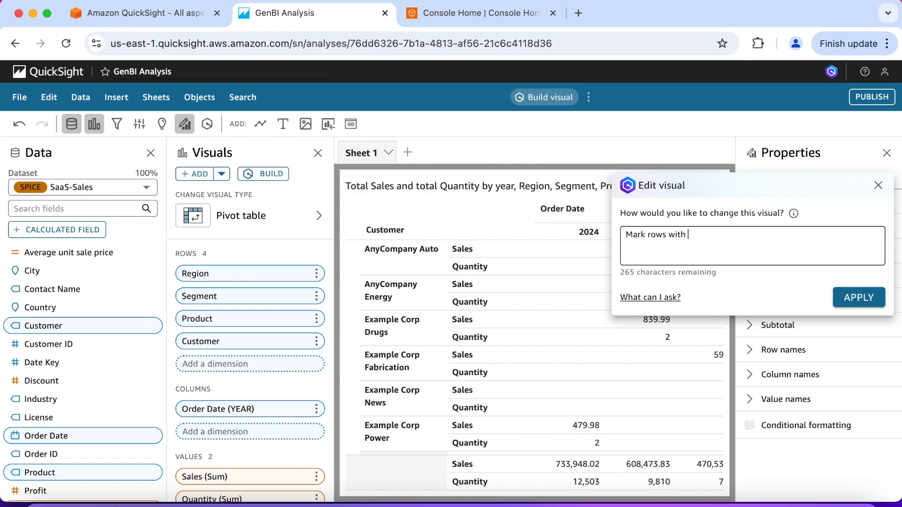
text(quantity greater than 10 in or)
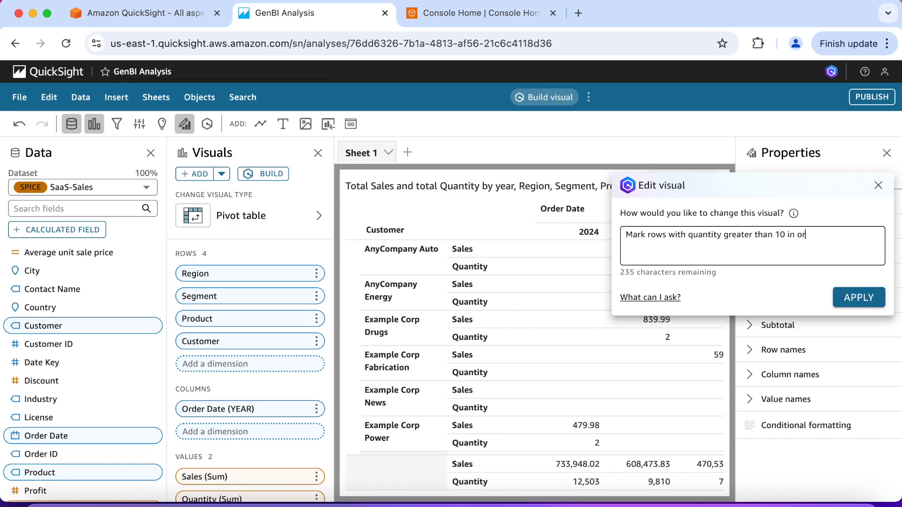
text(ange and quantity)
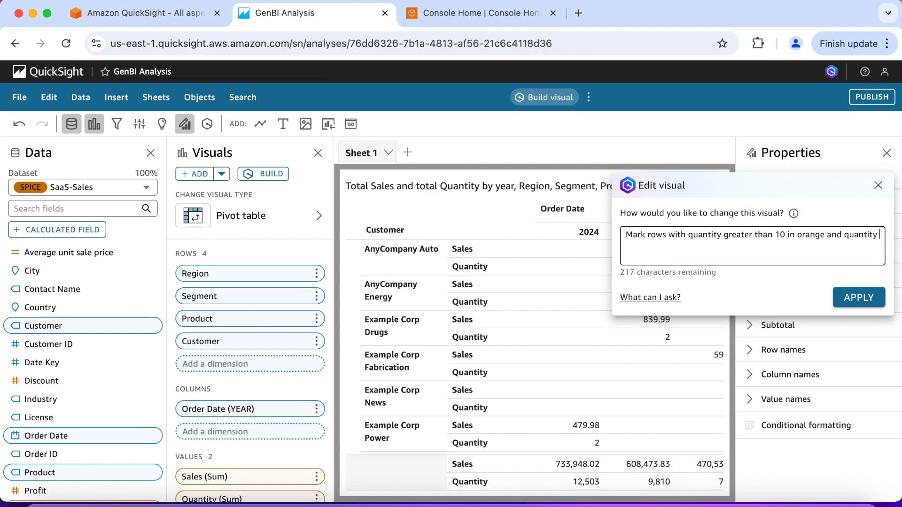
text( greater than)
text( 20 in dark green.)
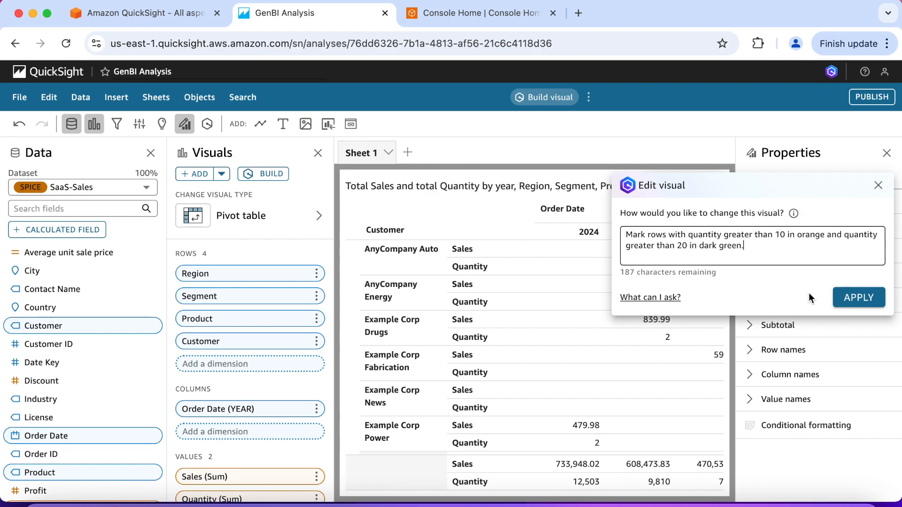
click(859, 297)
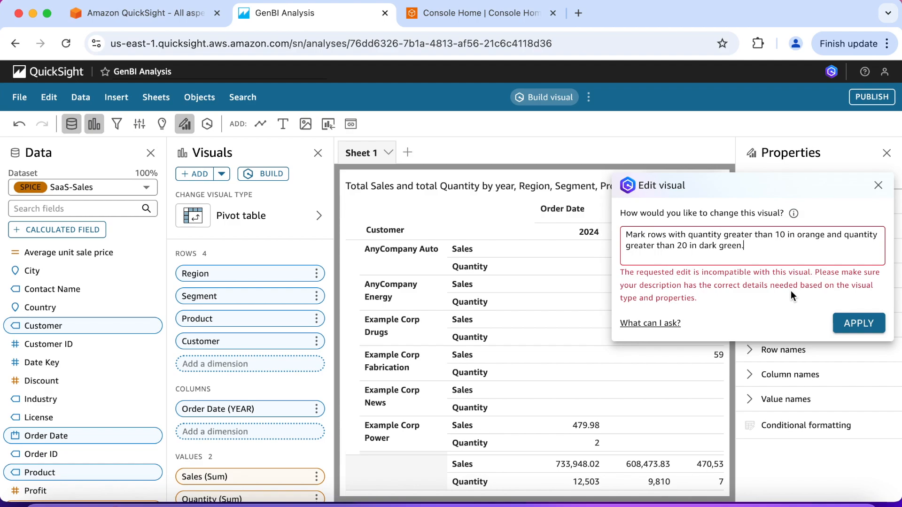
click(878, 186)
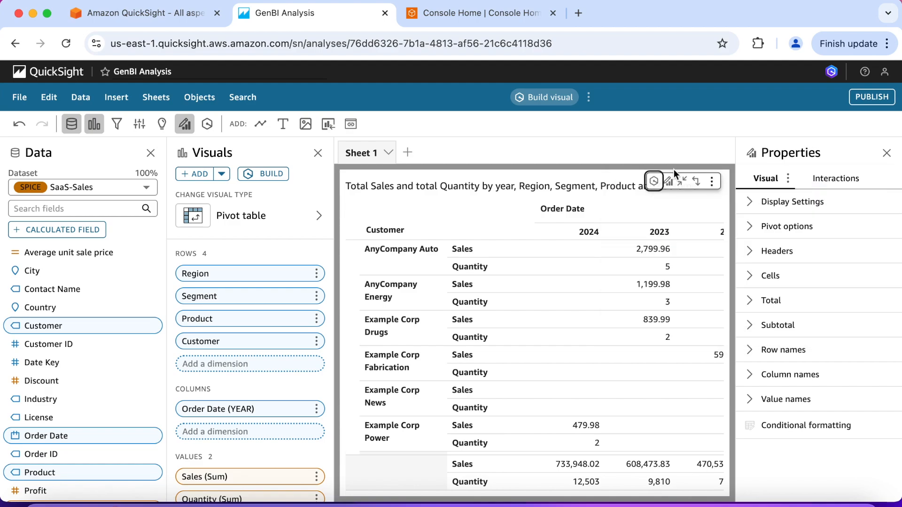
Step: Reload the analysis and examine the rows and columns of the sales and quantity pivot table
click(65, 45)
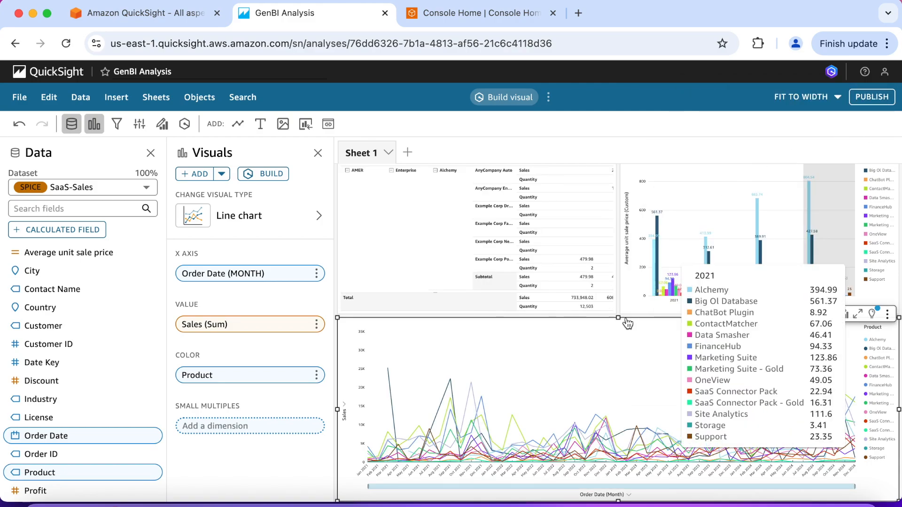
scroll(613, 339, up, 2)
scroll(612, 340, up, 1)
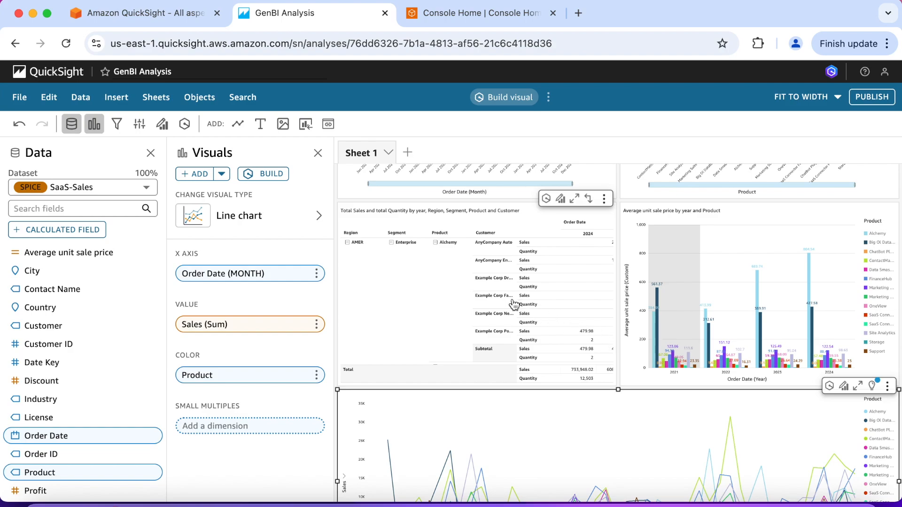
scroll(514, 304, right, 3)
scroll(514, 305, right, 3)
scroll(471, 256, left, 5)
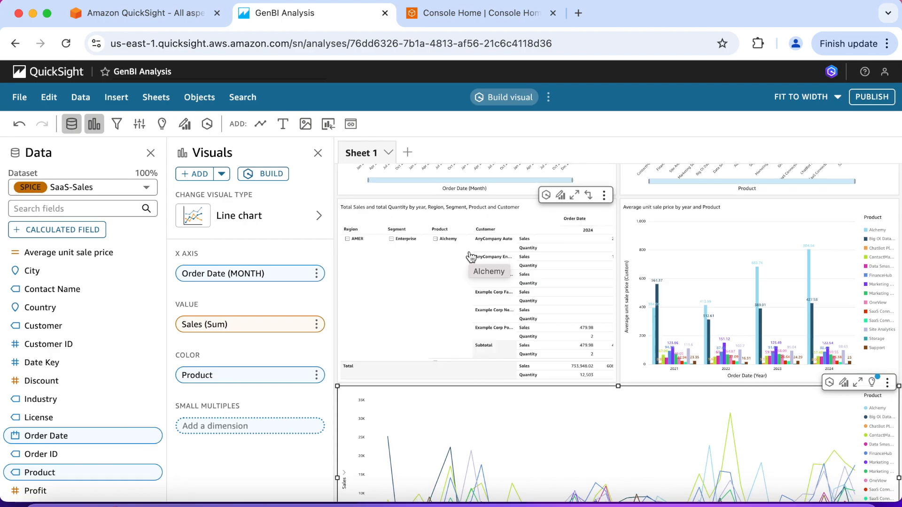
Step: Build a visual from the prompt "Show total sales and total quantity by year. Region, Segment, Product and Customer as a table."
click(277, 175)
click(674, 221)
text(Show total)
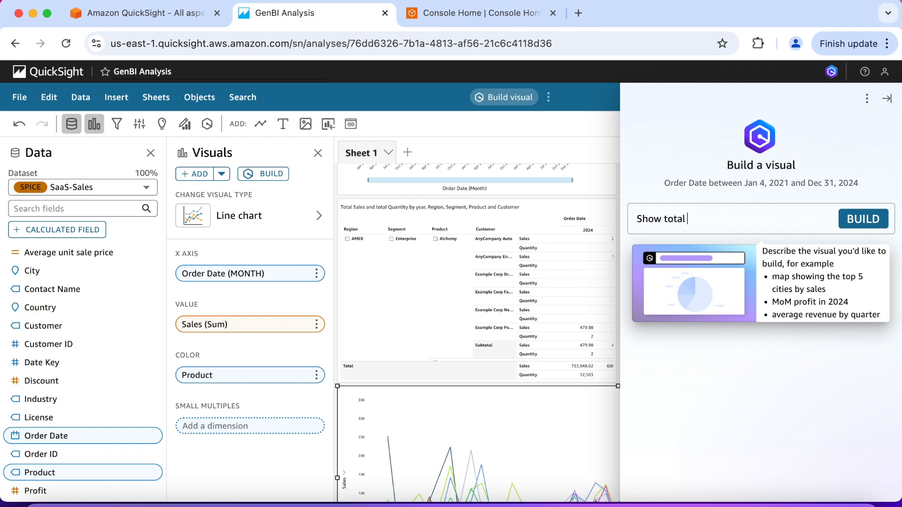
text( sa)
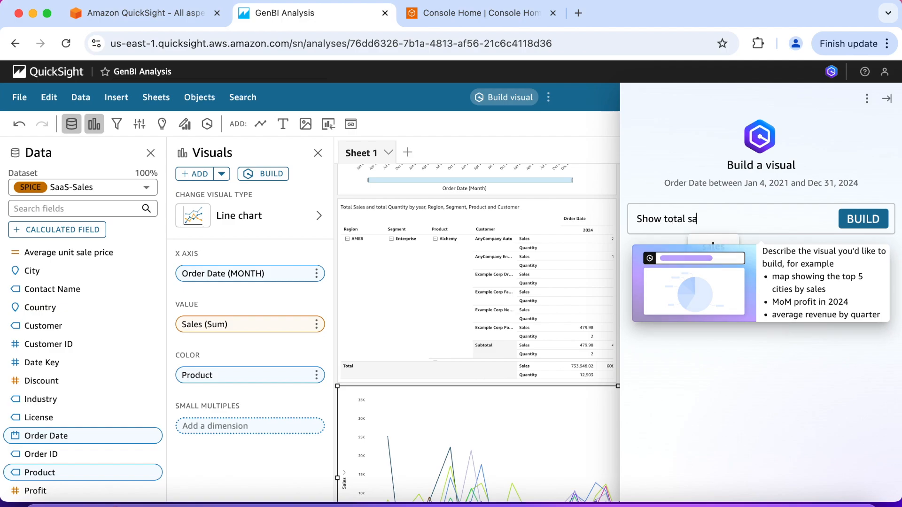
text(les and to)
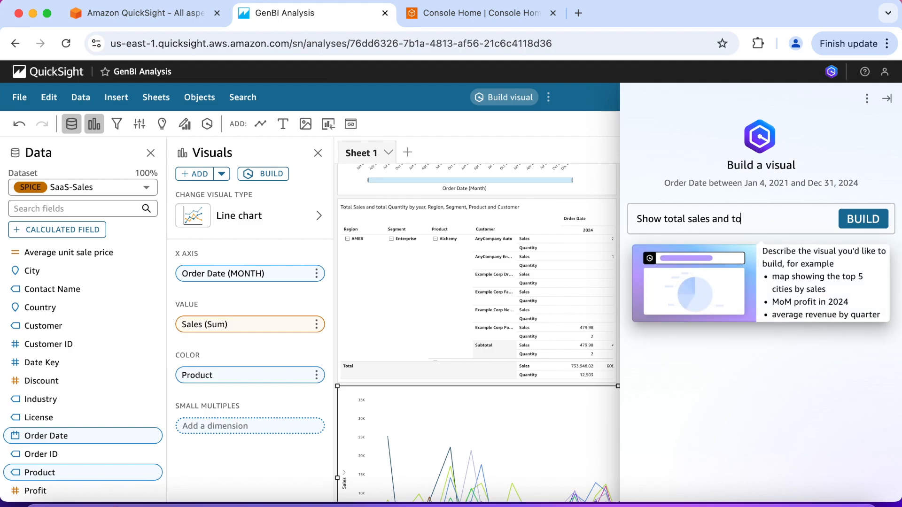
text(tal quan)
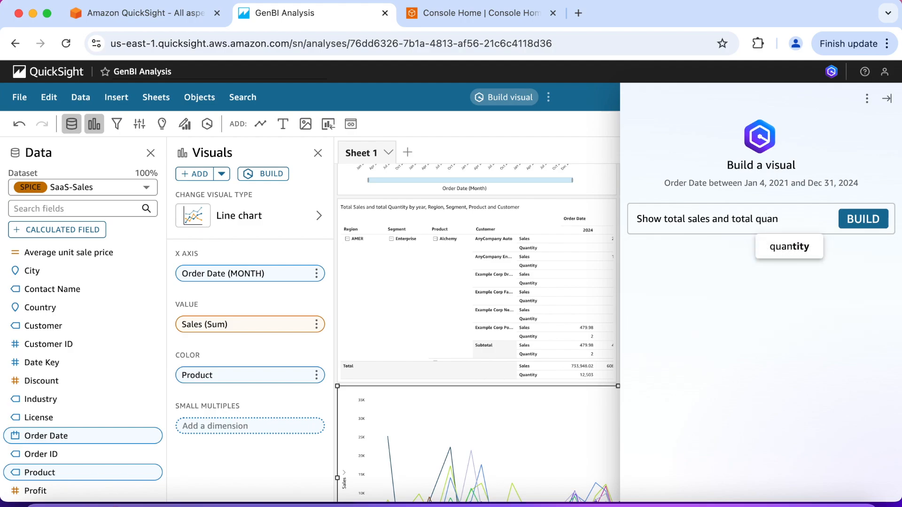
click(782, 247)
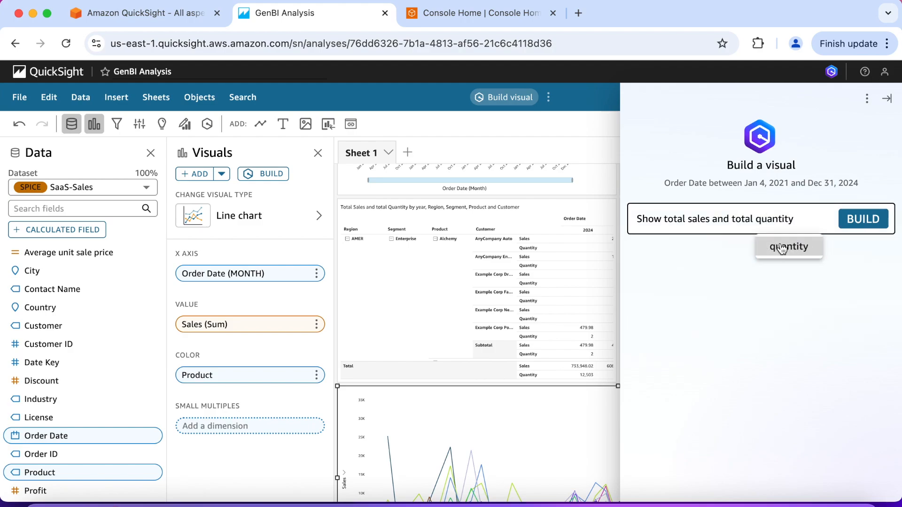
text(by year)
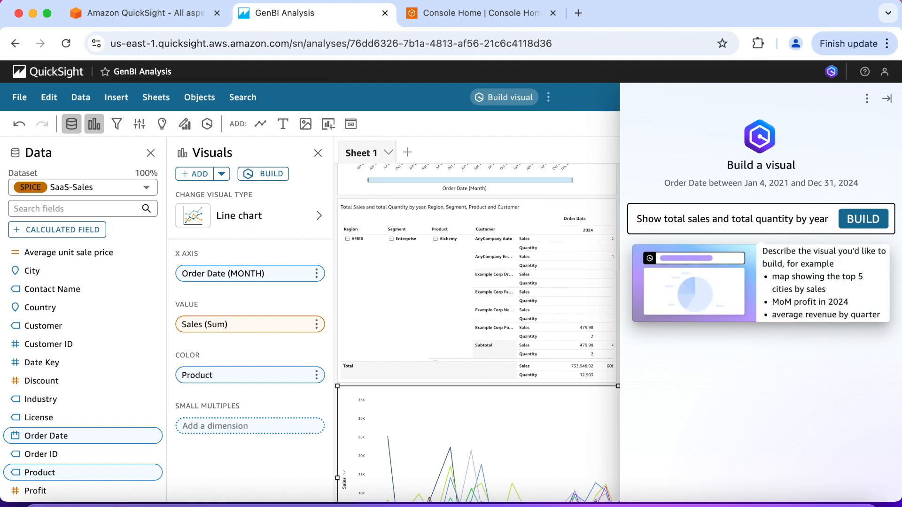
text(. Region)
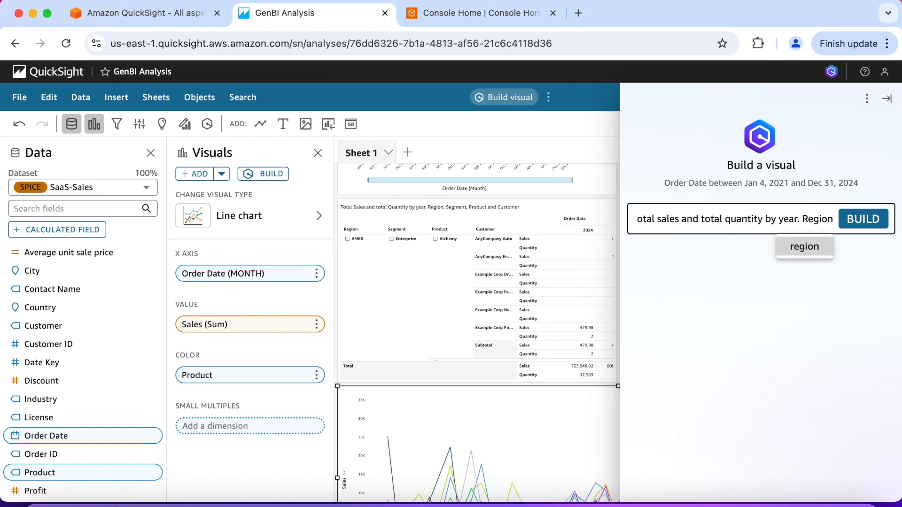
text(, Segment)
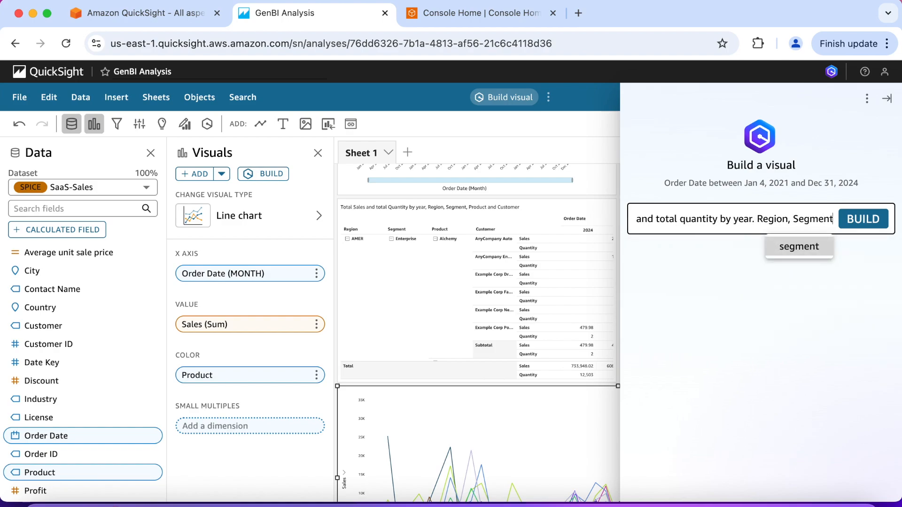
text(, Prod)
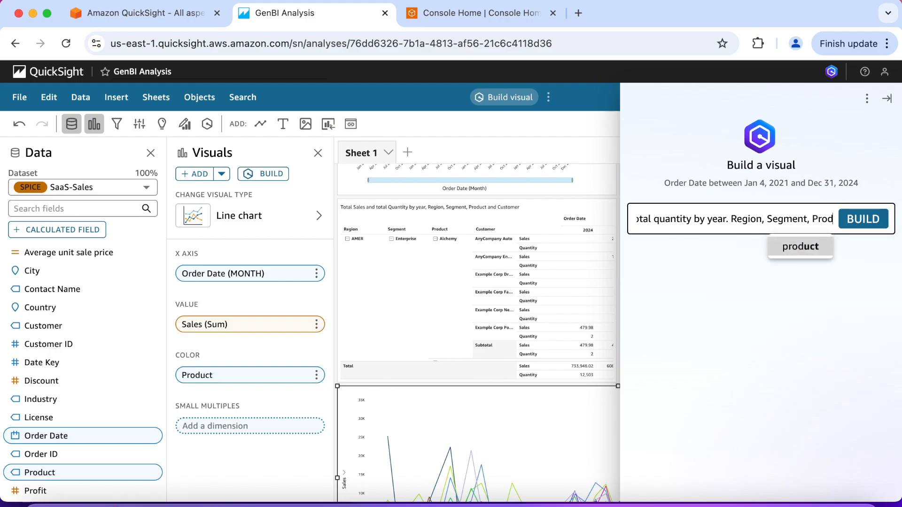
text(uct)
text( and)
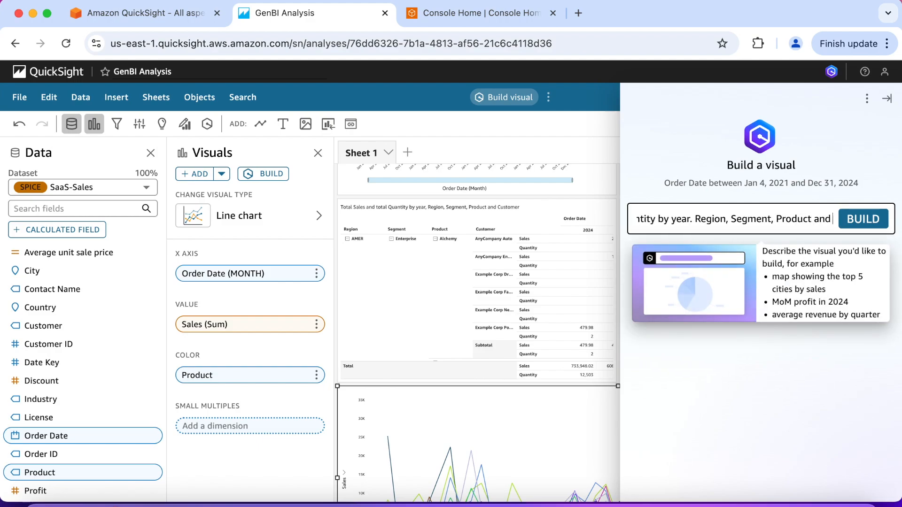
text( Custom)
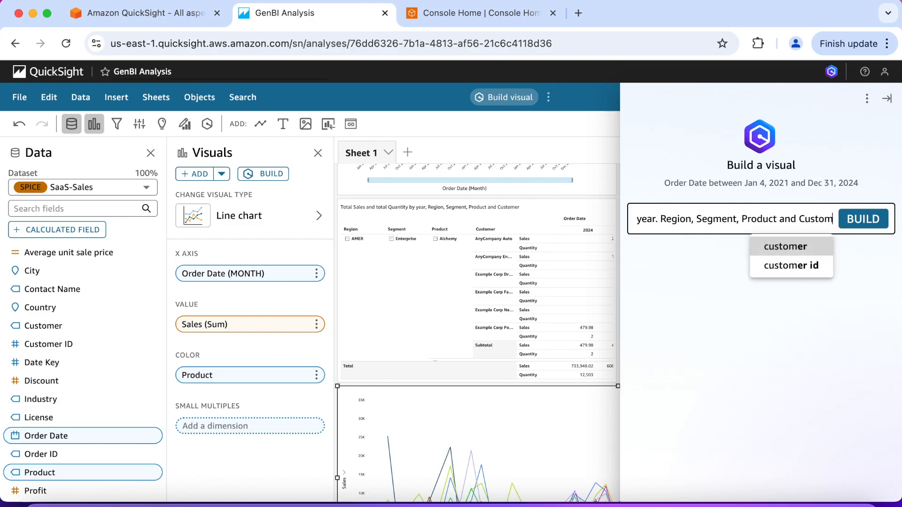
text(er a)
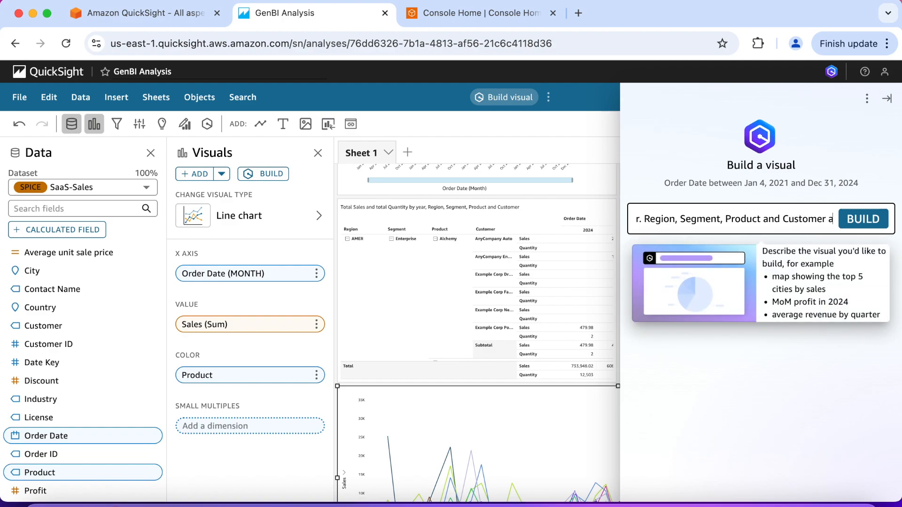
text(s a table.)
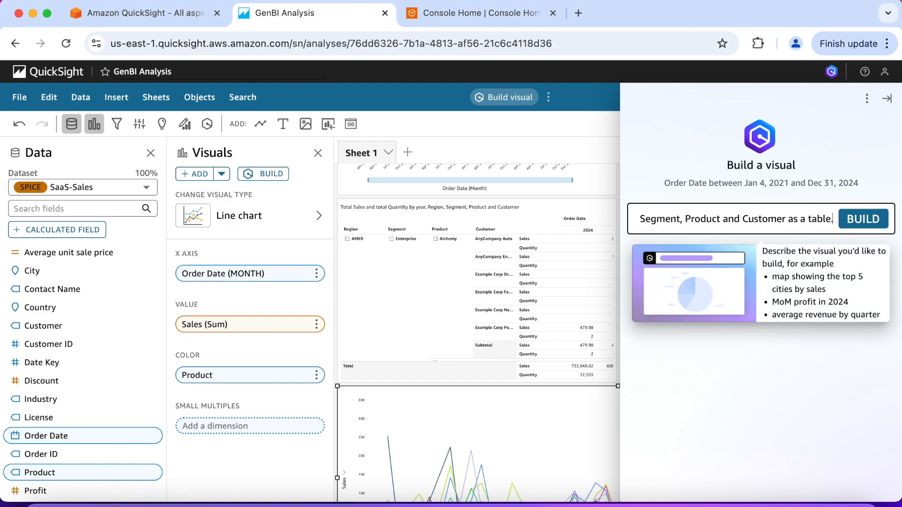
click(878, 224)
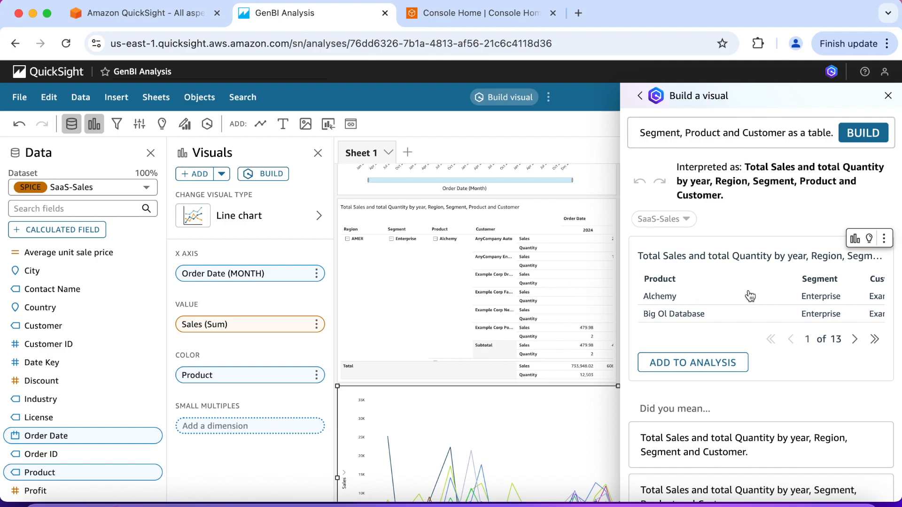
Step: Check the columns in the generated table's preview and add the table to the analysis
scroll(750, 296, right, 5)
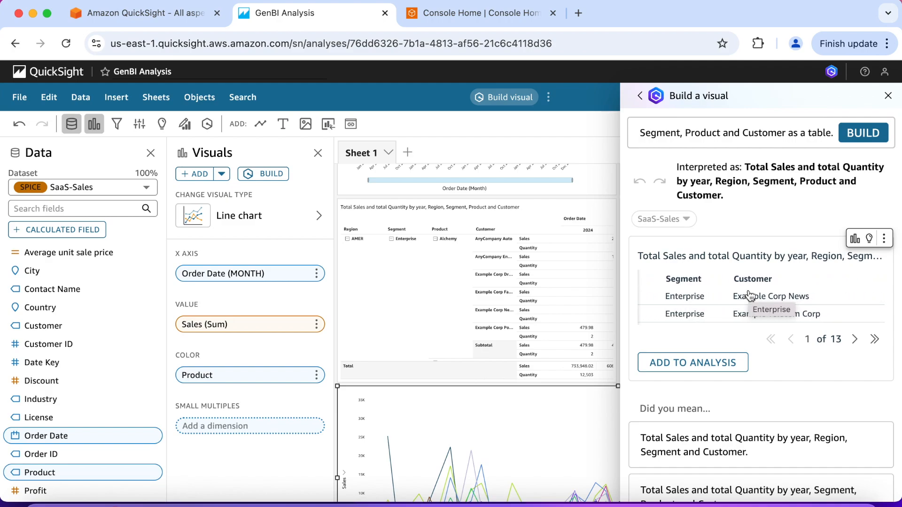
scroll(750, 296, right, 5)
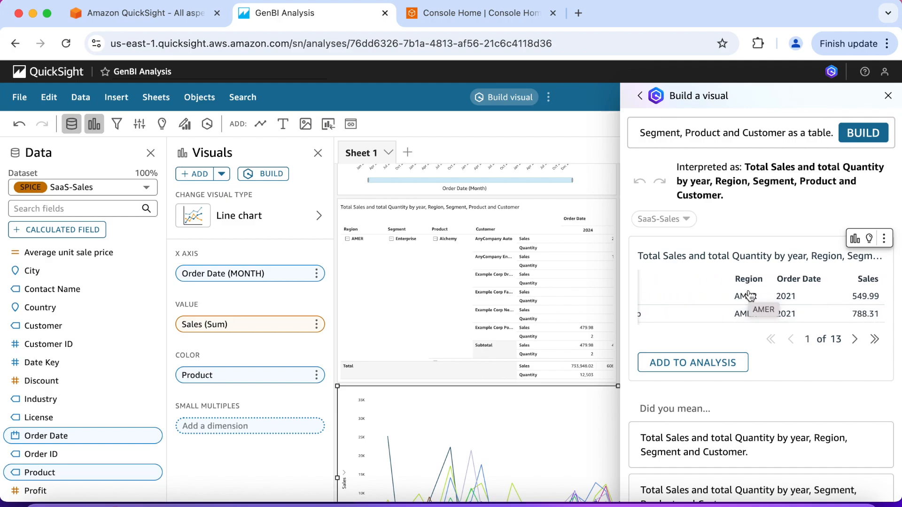
scroll(750, 296, right, 1)
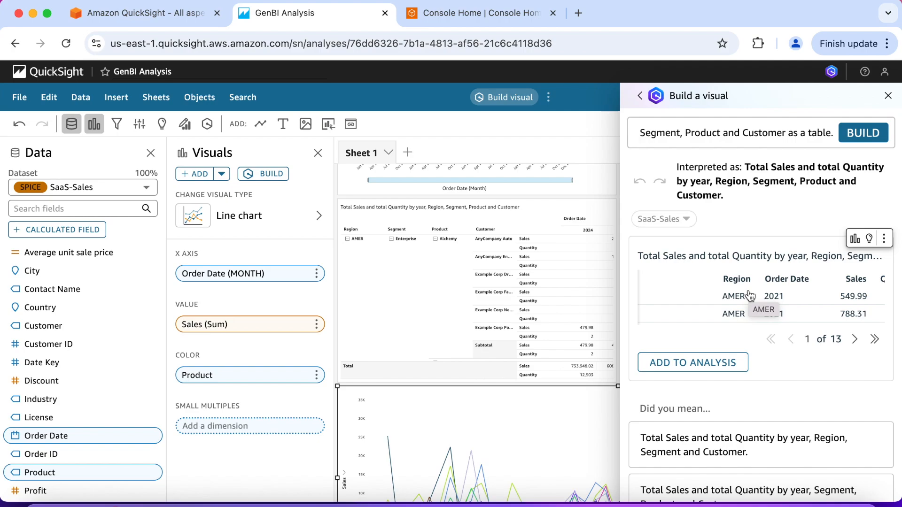
scroll(771, 293, right, 3)
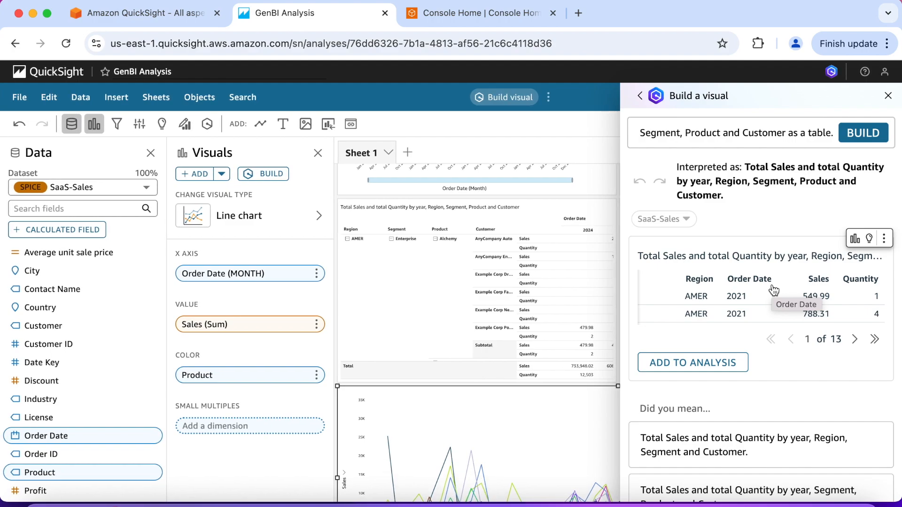
click(726, 363)
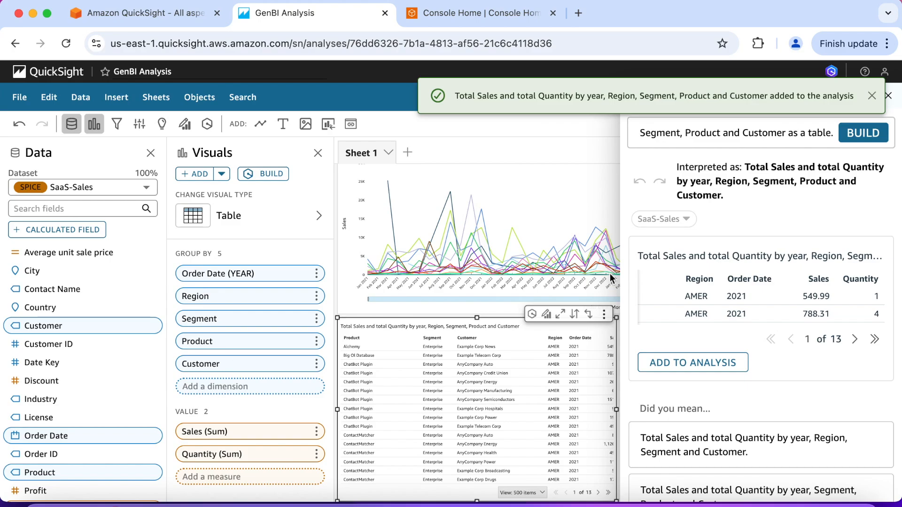
click(587, 129)
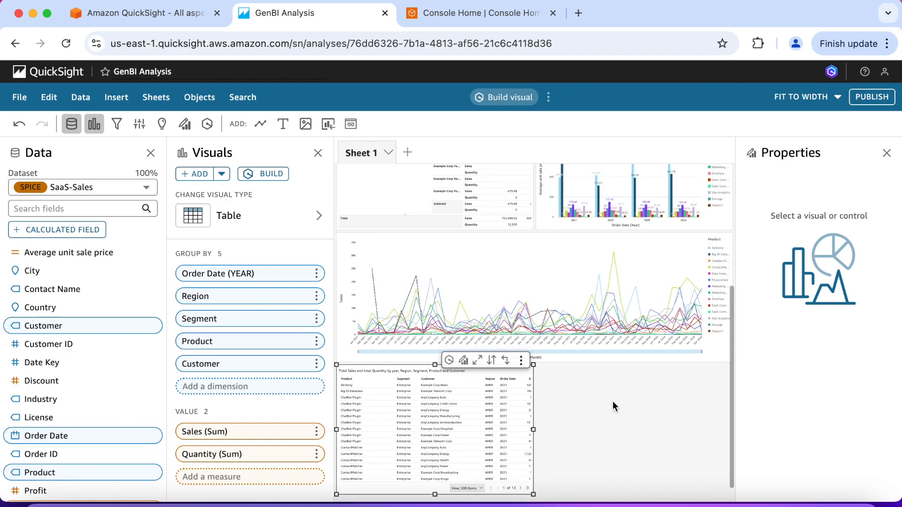
Step: Delete the sales and quantity pivot table and move the new table into its place beside the average unit sale price chart
scroll(612, 401, up, 3)
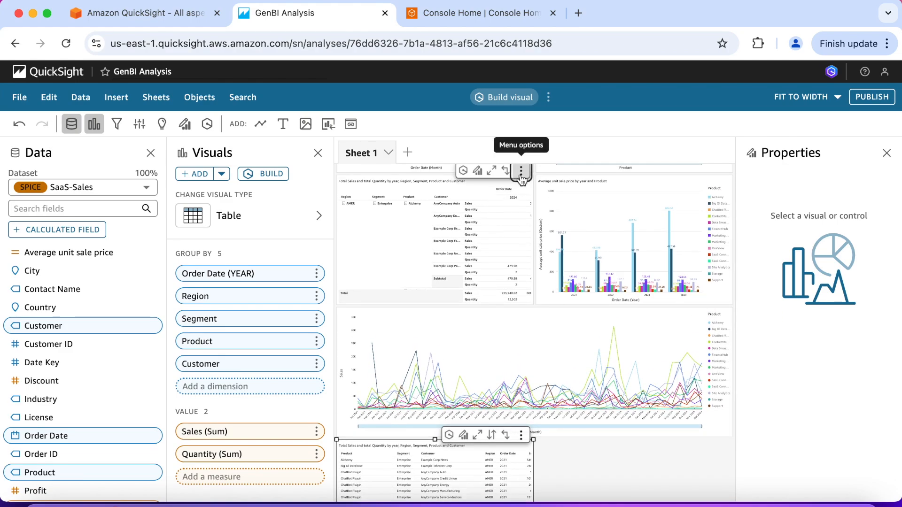
click(520, 172)
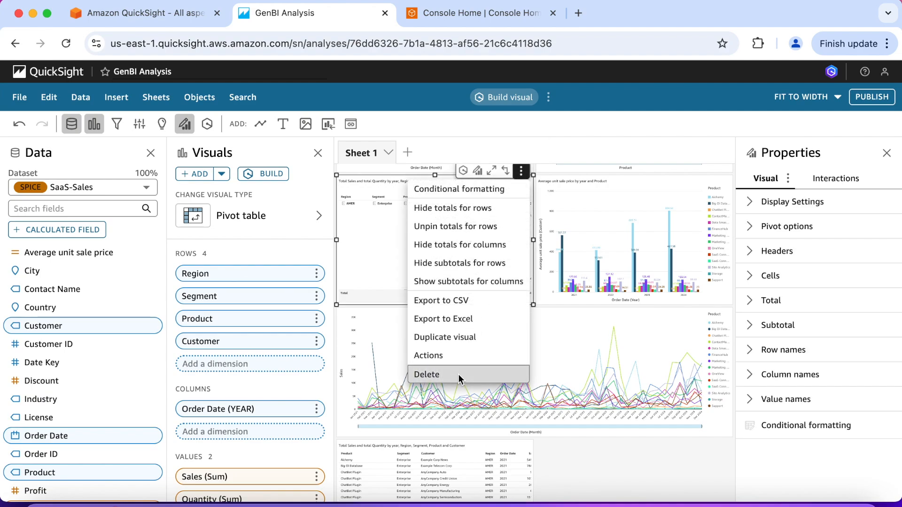
click(460, 378)
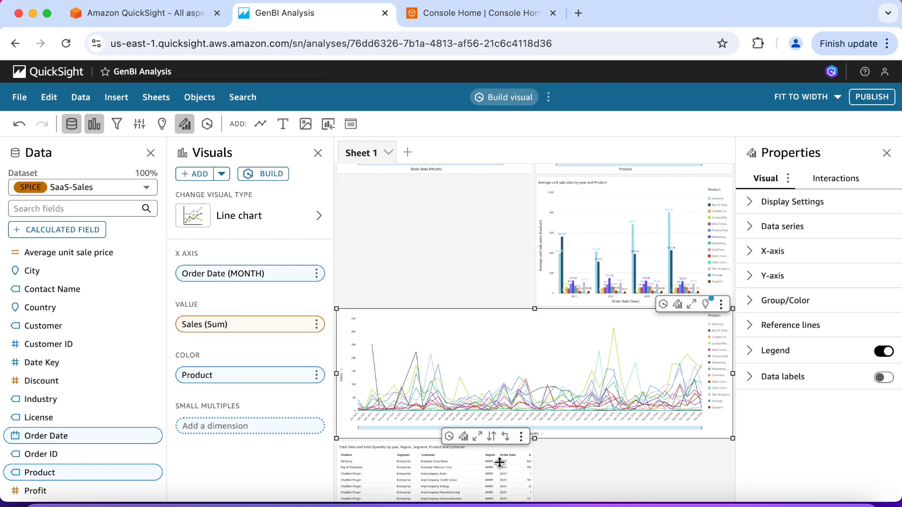
click(474, 452)
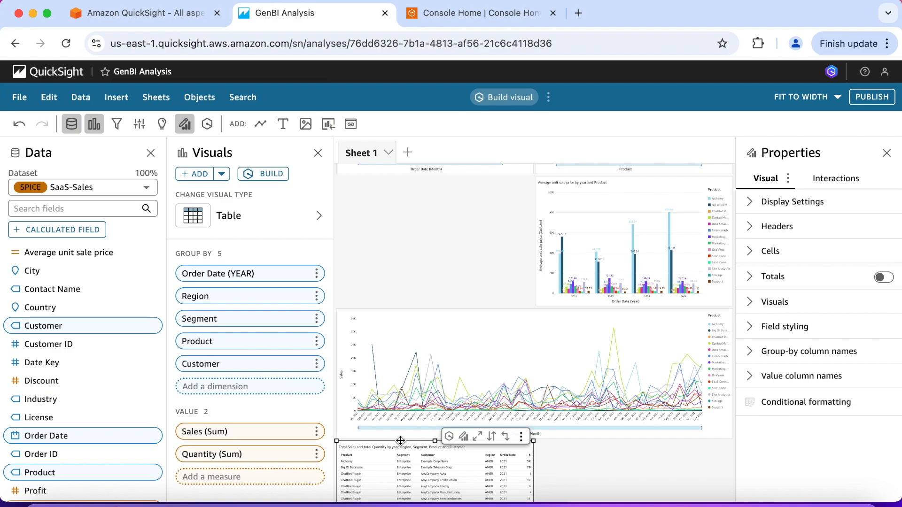
drag(400, 441, 403, 202)
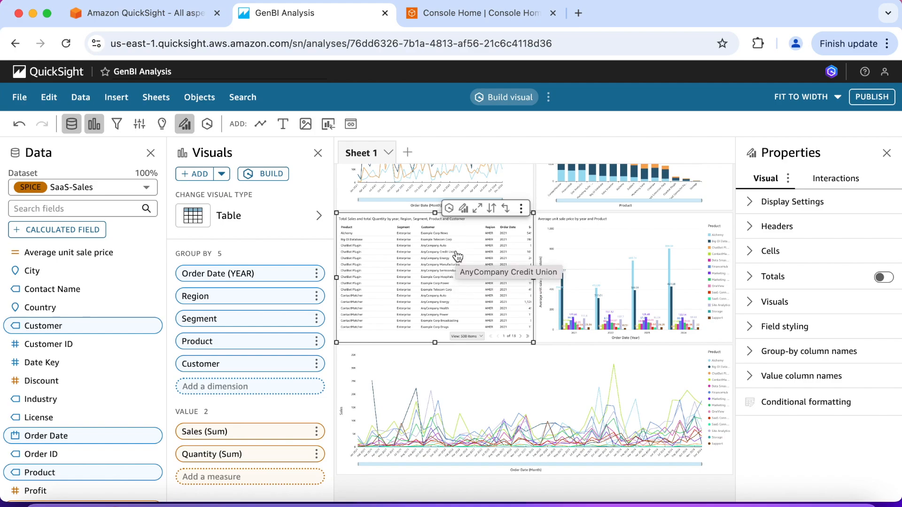
Step: Maximize the table and edit it with the prompt "Mark rows with quantity greater than 10 in orange and quantity greater than 20 in dark green."
click(449, 210)
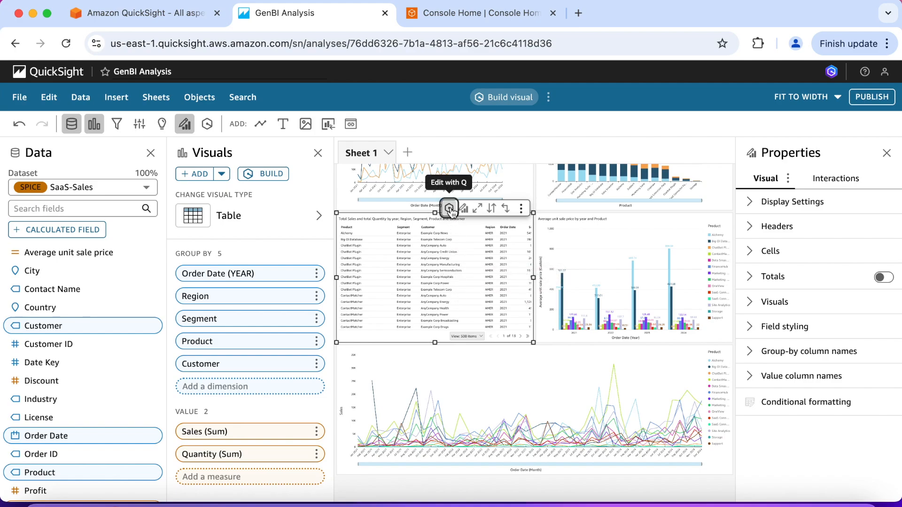
click(477, 210)
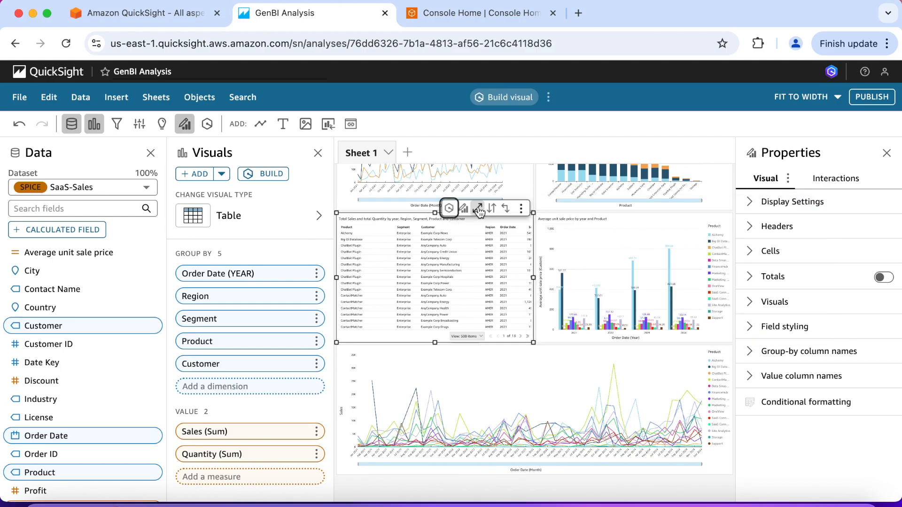
click(478, 209)
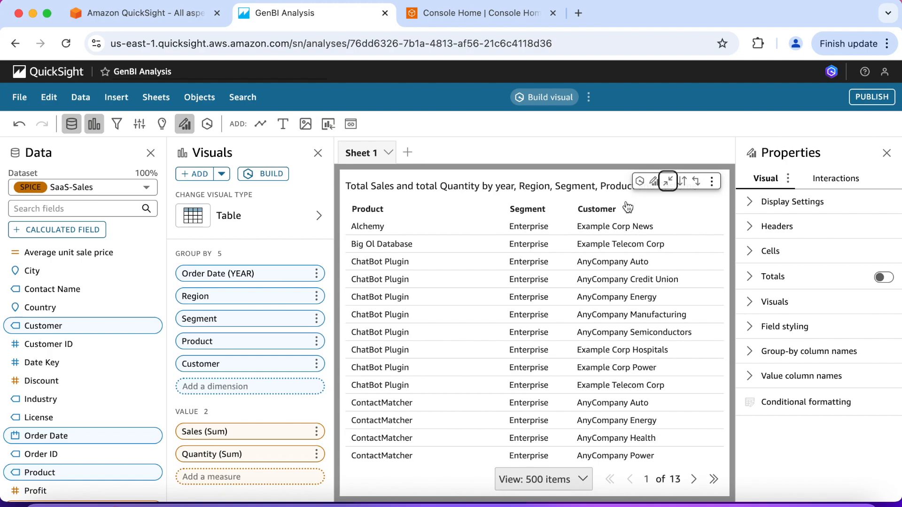
click(639, 182)
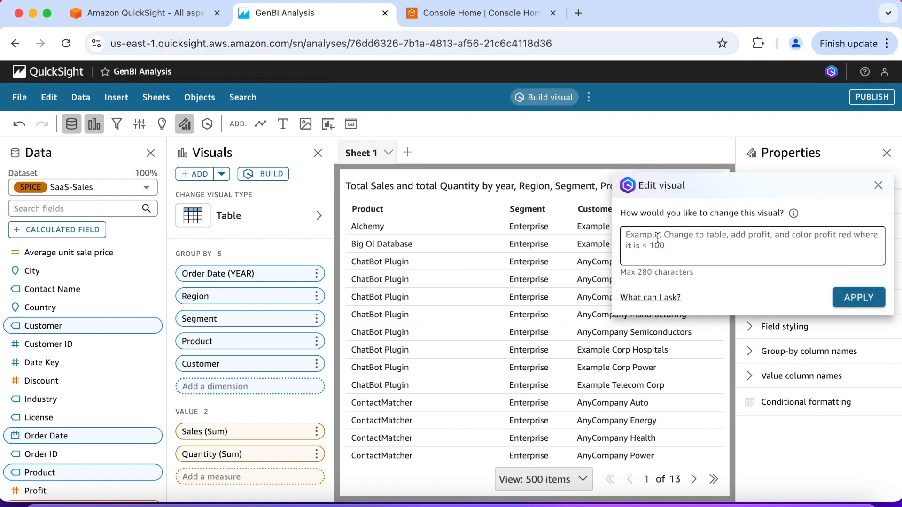
text(Ma)
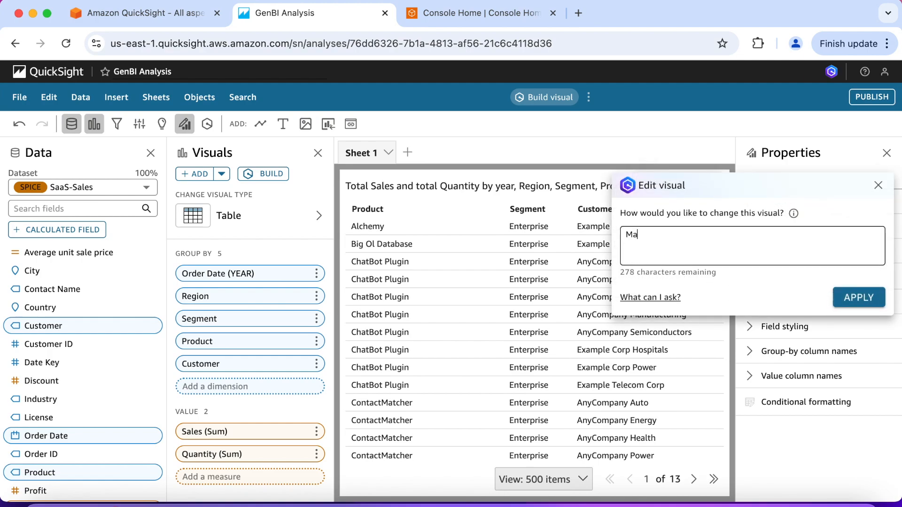
text(rk rows with quantity great)
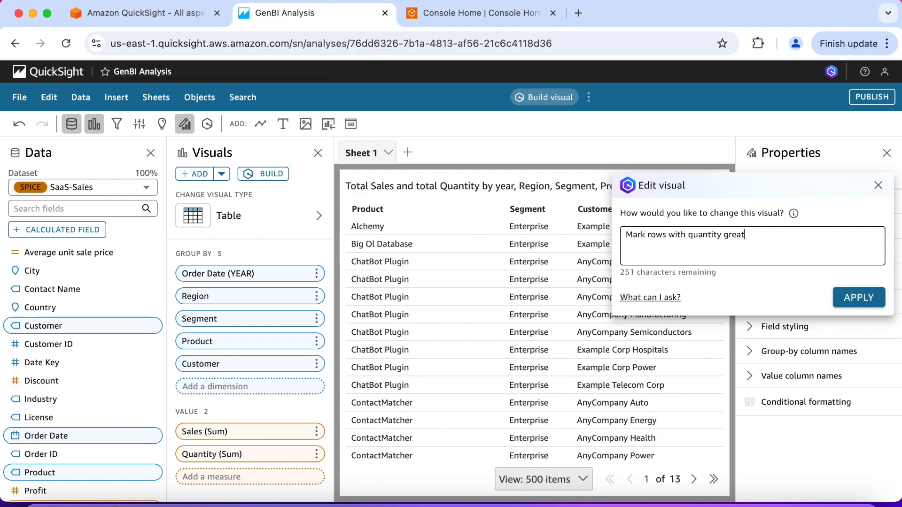
text(er than 10 in orange and quan)
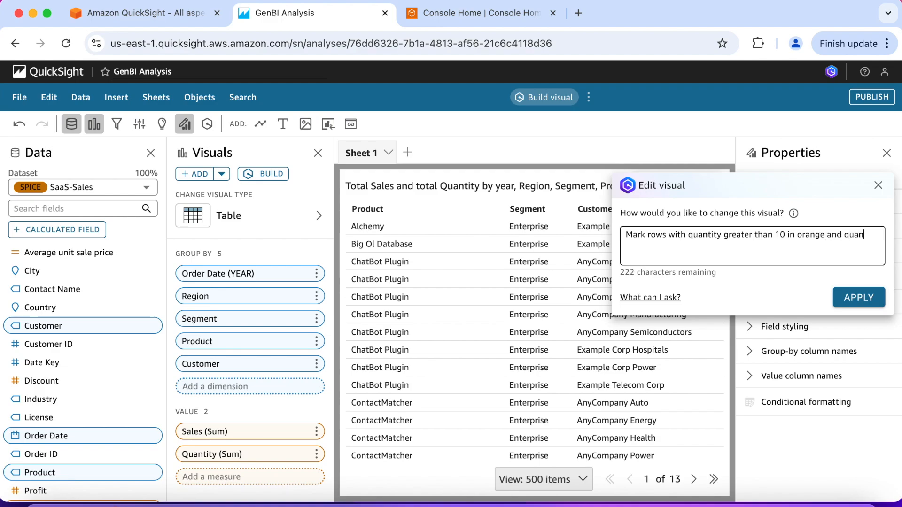
text(tity greater the)
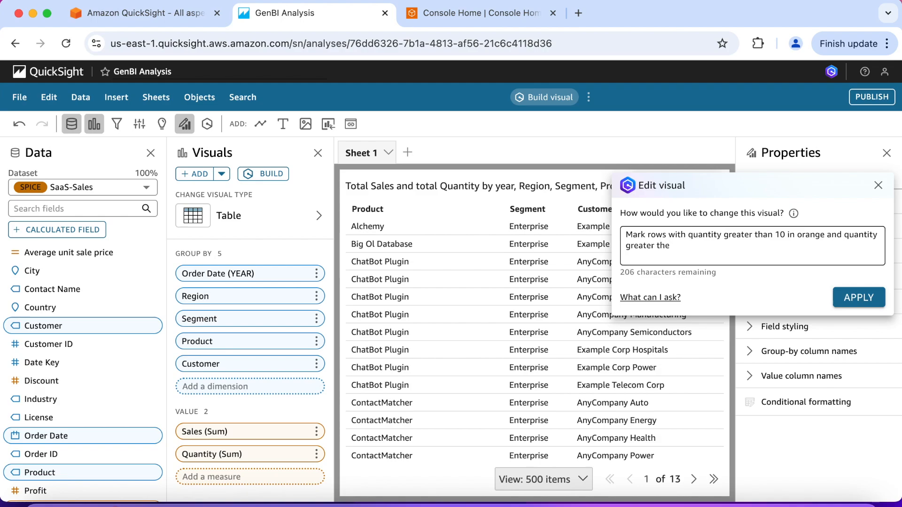
text(n 20 in dark green.)
click(853, 297)
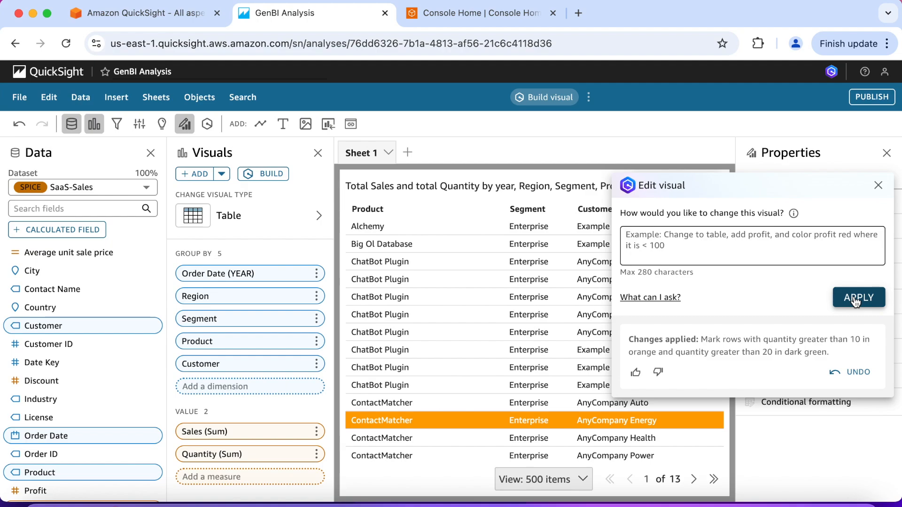
click(878, 186)
scroll(582, 353, right, 3)
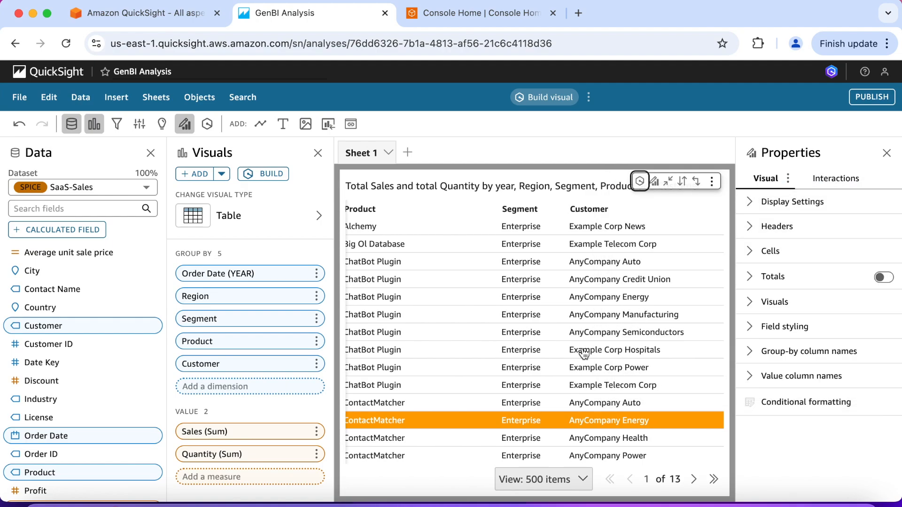
Step: Examine the orange and dark green row highlighting against the table's Quantity column, and restore the table to its normal size
scroll(584, 353, right, 8)
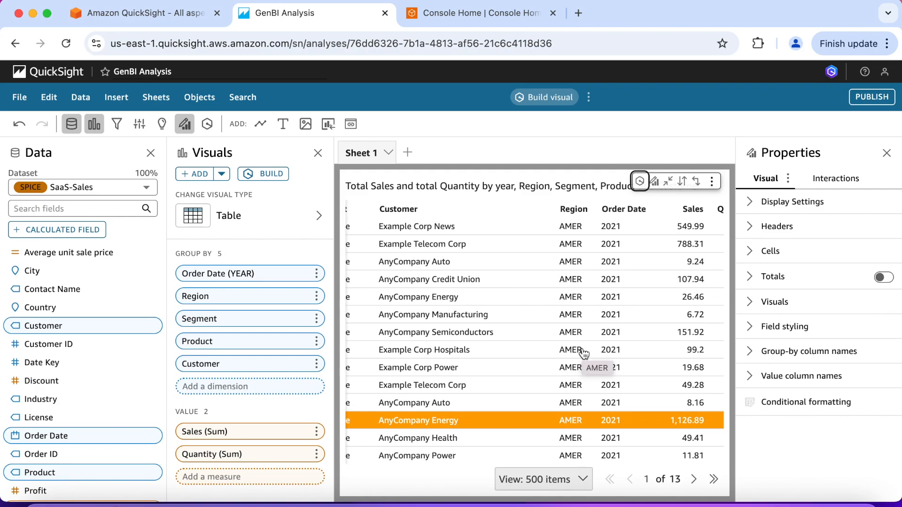
scroll(584, 354, right, 3)
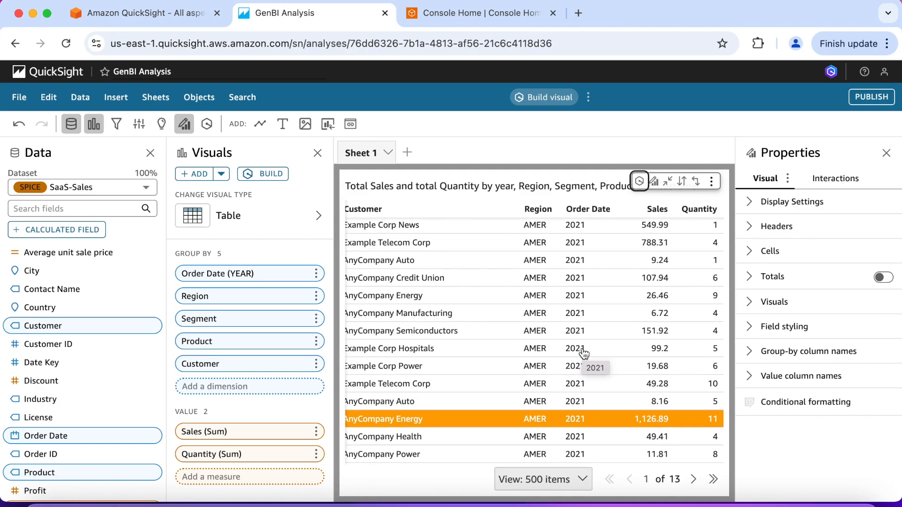
scroll(584, 353, down, 3)
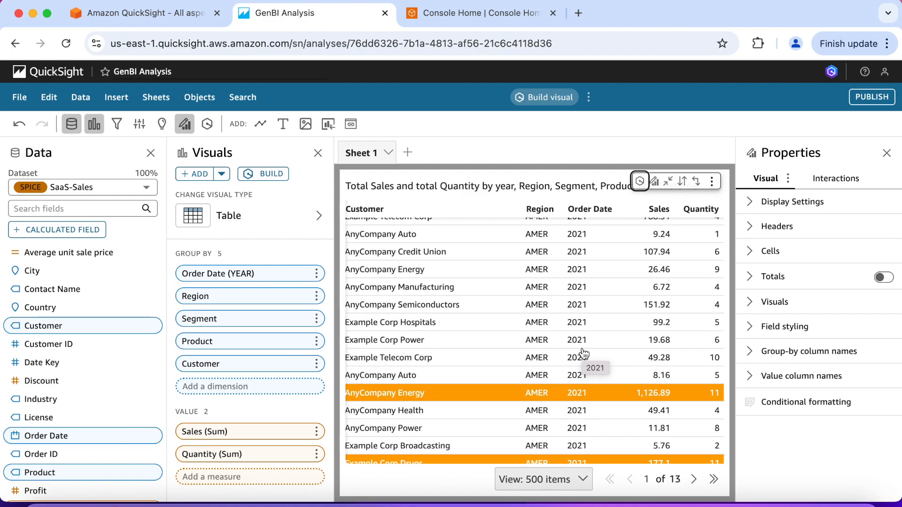
scroll(584, 354, down, 1)
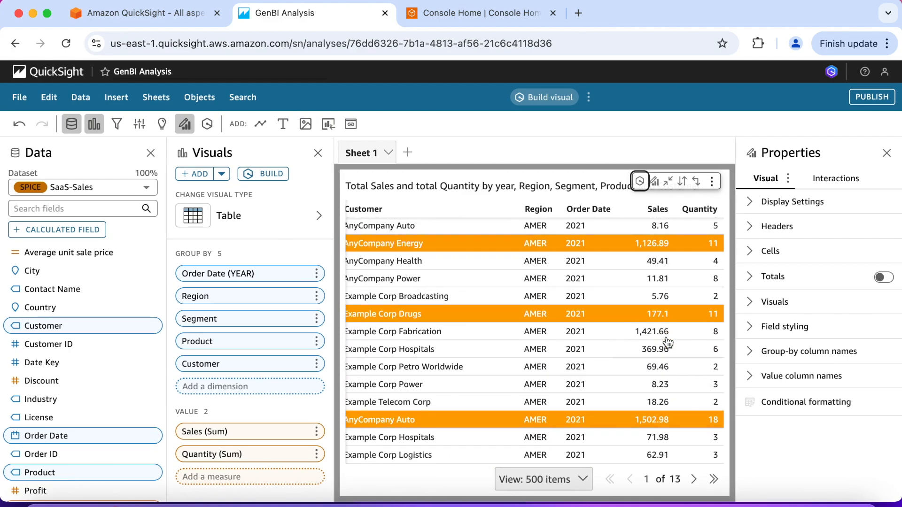
scroll(667, 343, down, 15)
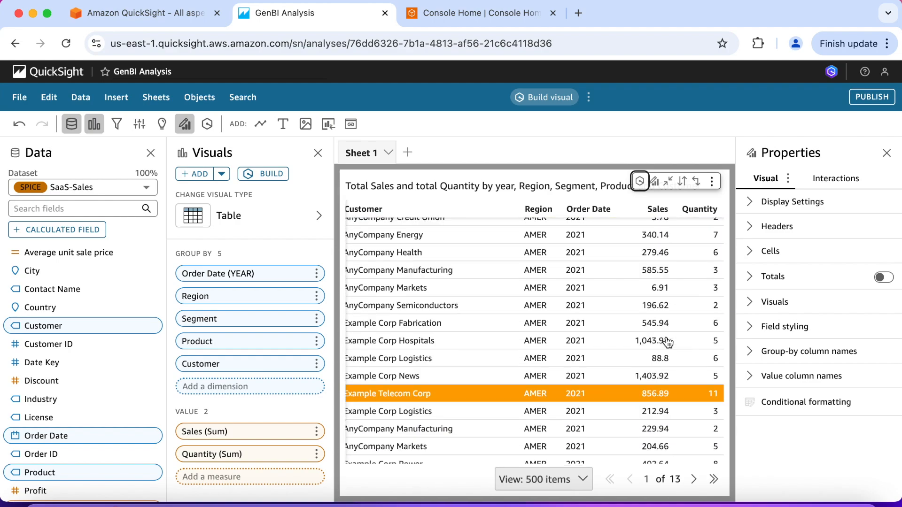
scroll(668, 343, down, 10)
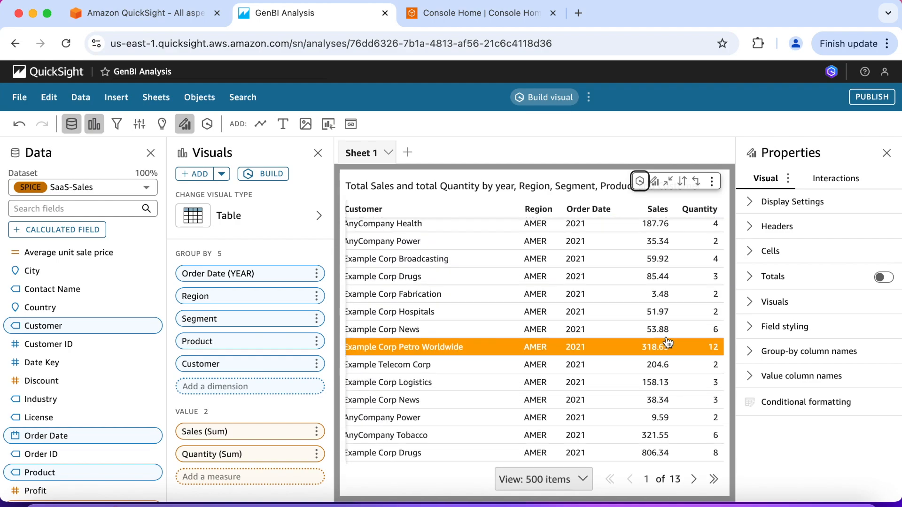
scroll(667, 343, down, 10)
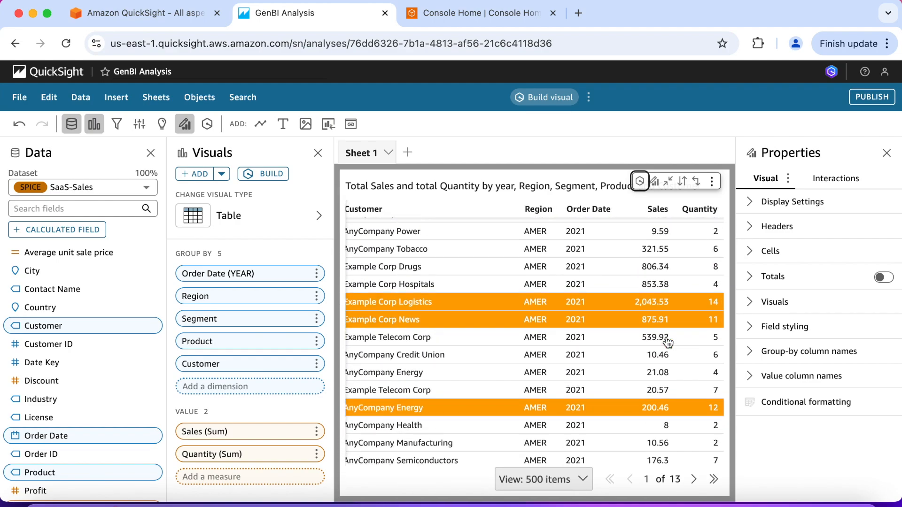
scroll(668, 343, down, 10)
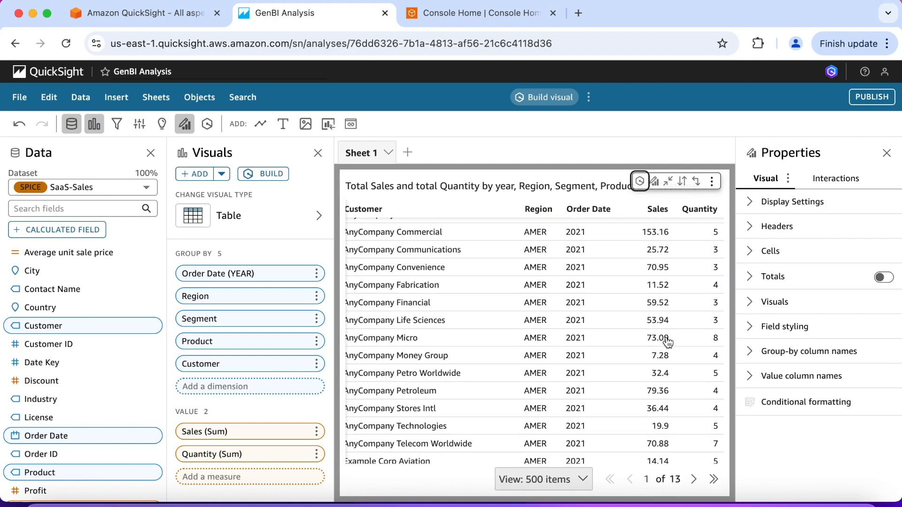
scroll(667, 342, down, 2)
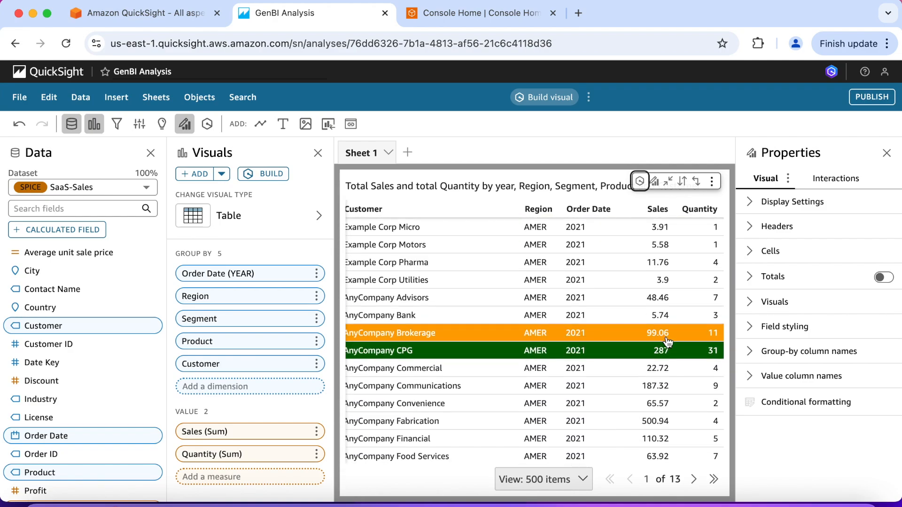
scroll(644, 355, down, 10)
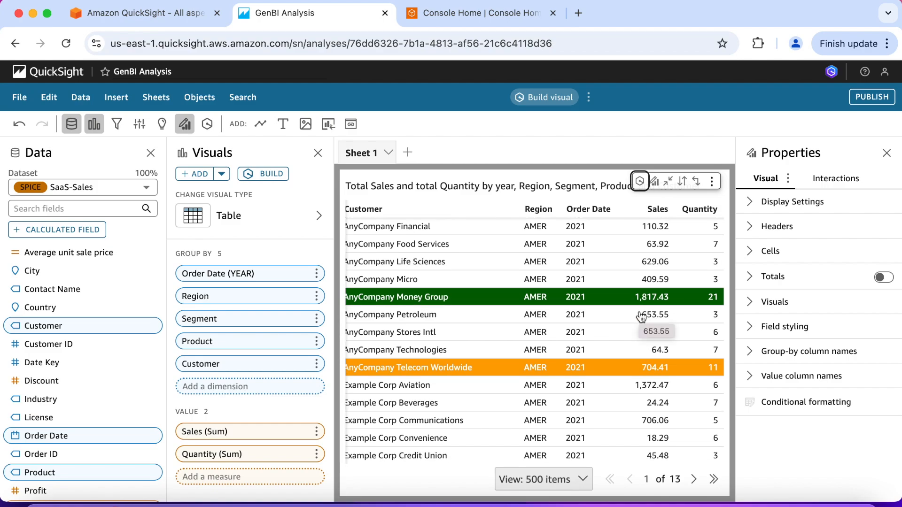
click(669, 182)
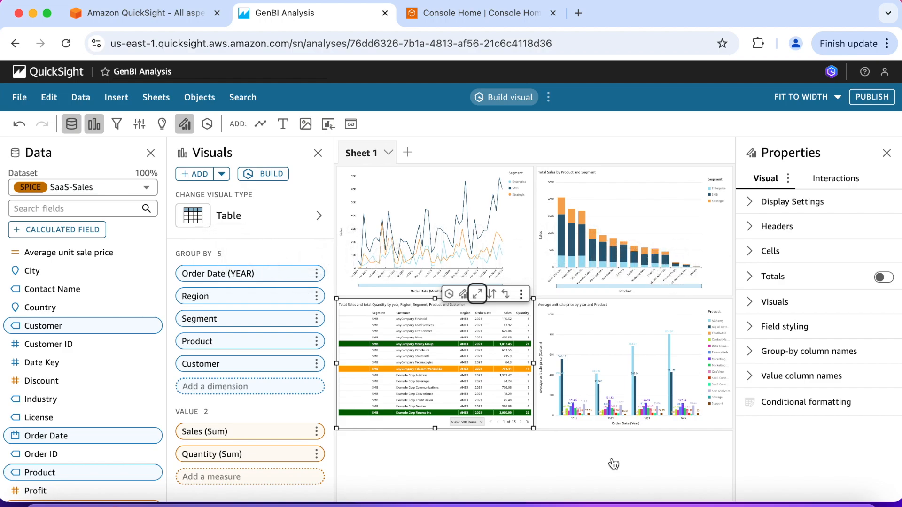
Step: Add a new interactive sheet with the Tiled layout, optimized for viewing on 1600px
click(408, 154)
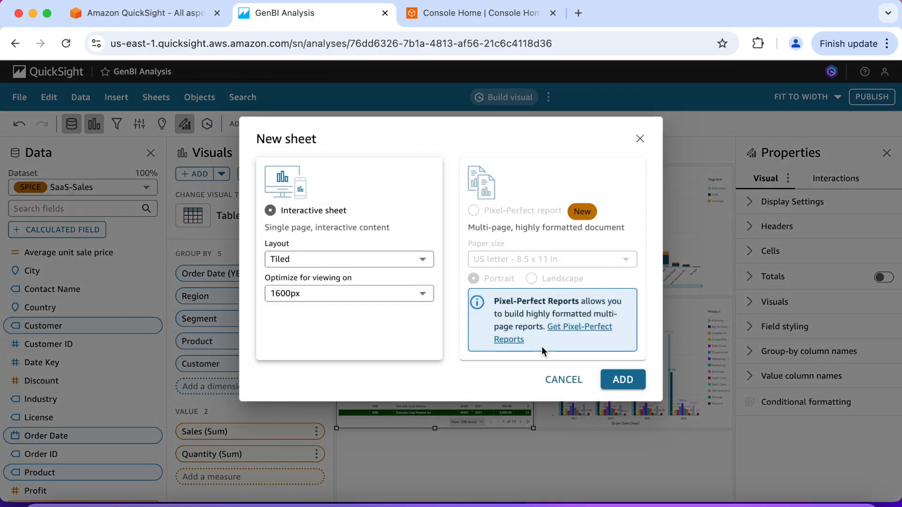
click(617, 383)
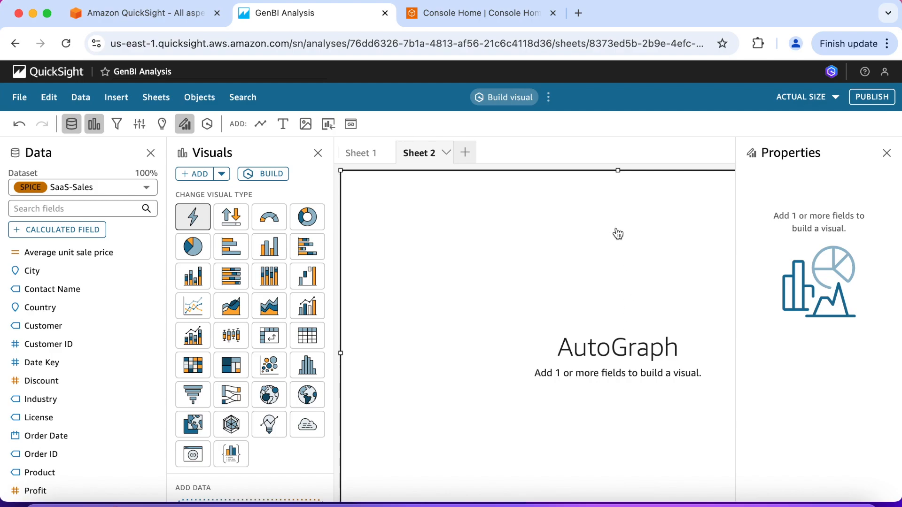
Step: Set the new sheet's view to fit to width and delete its empty AutoGraph visual
click(887, 153)
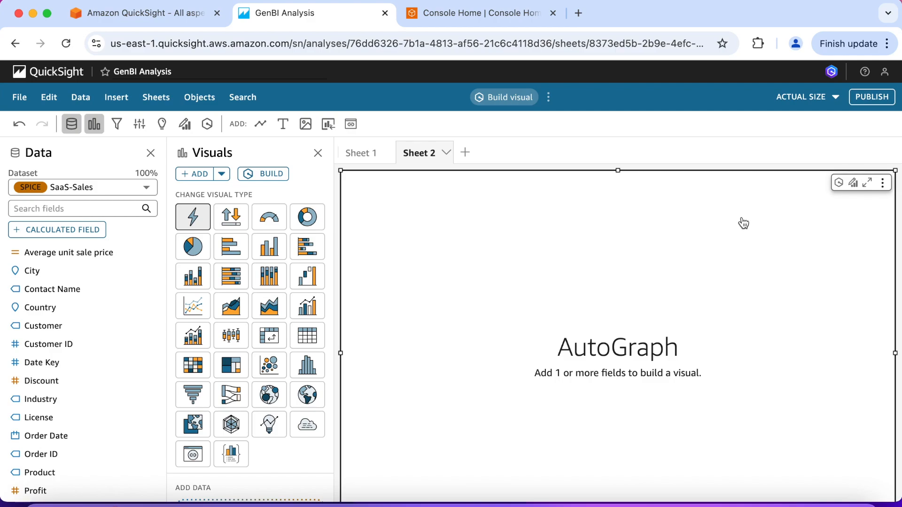
click(834, 99)
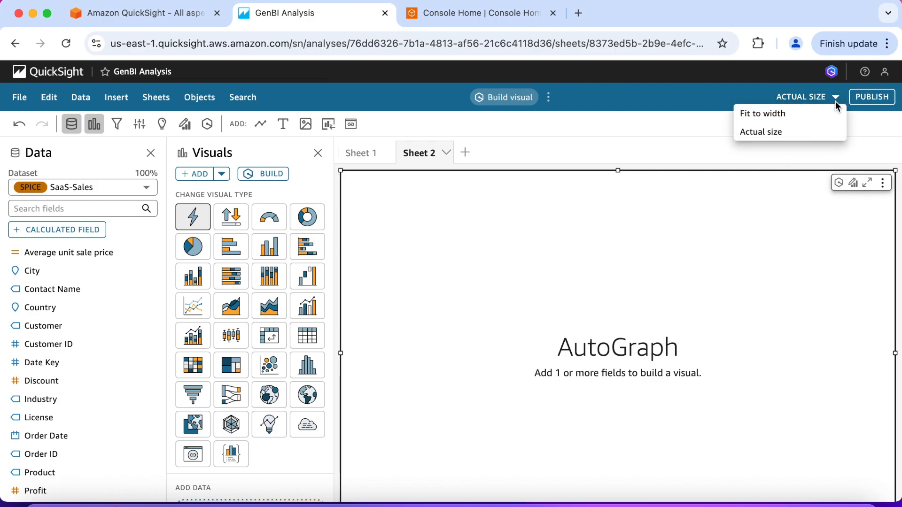
click(804, 115)
click(605, 184)
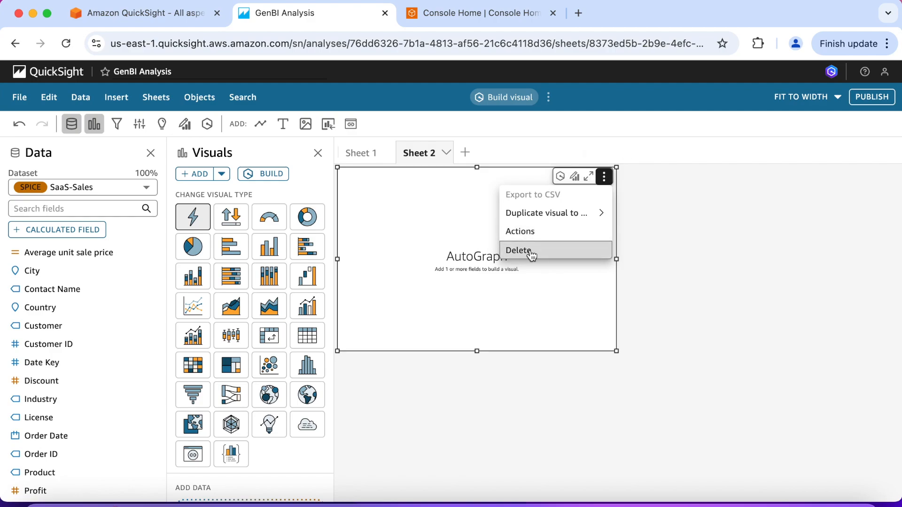
click(531, 253)
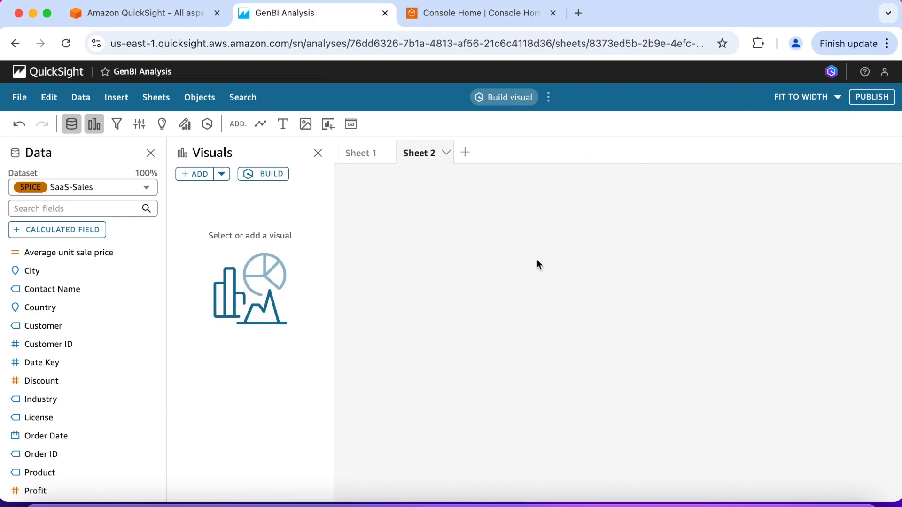
Step: Build a visual preview from the prompt "Sales for Contactmatcher" and leave the visual builder without adding it
click(280, 173)
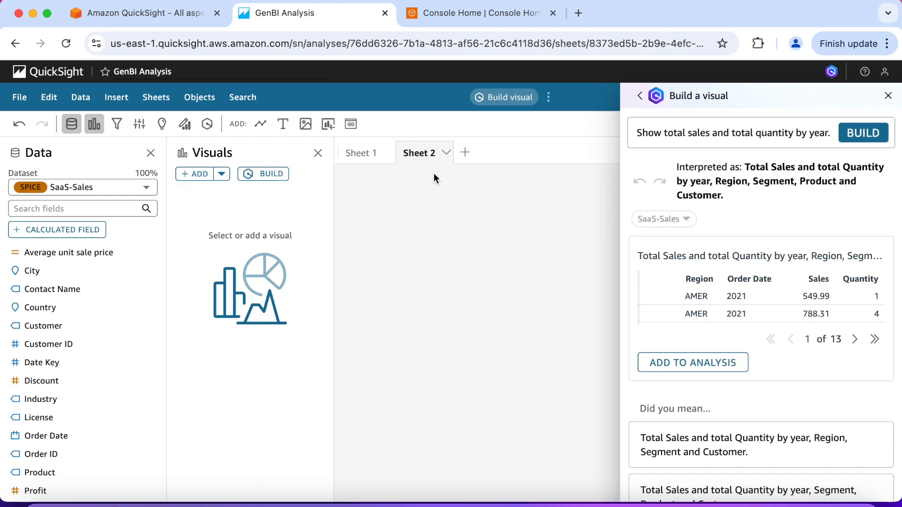
triple_click(778, 134)
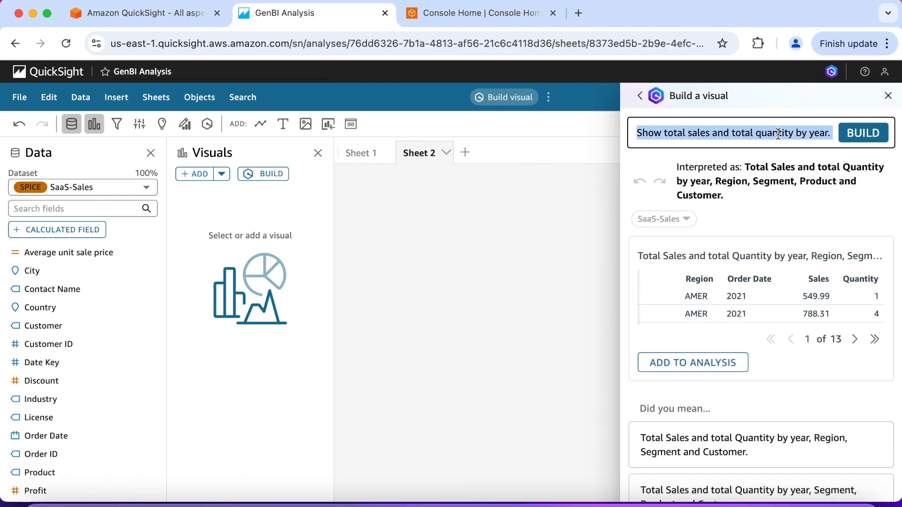
key(BackSpace)
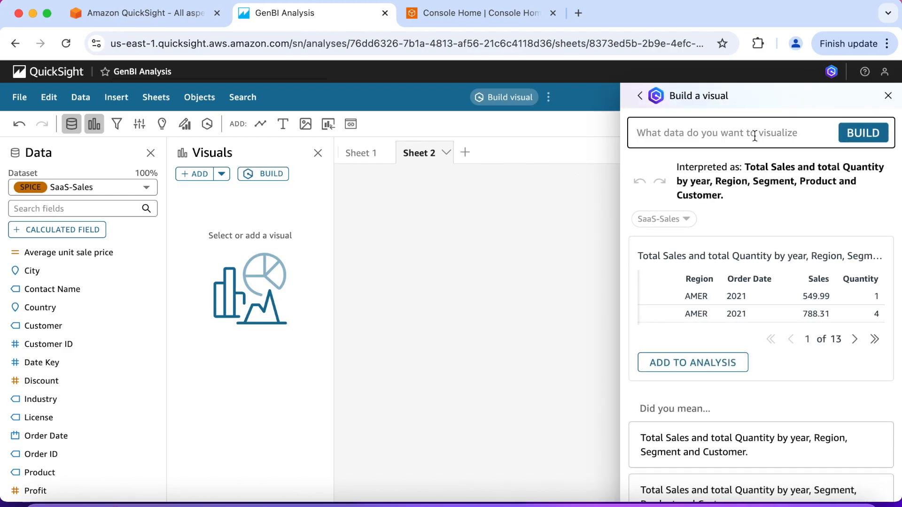
text(Sales)
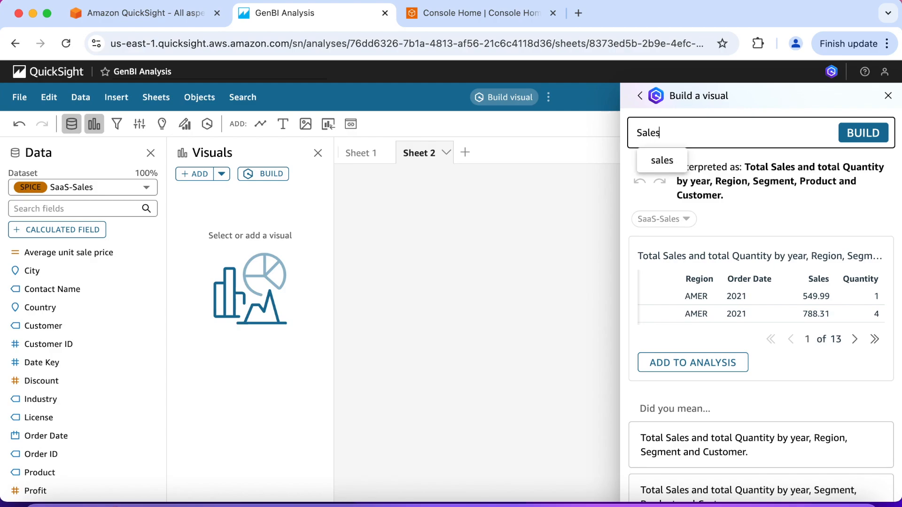
text( for Co)
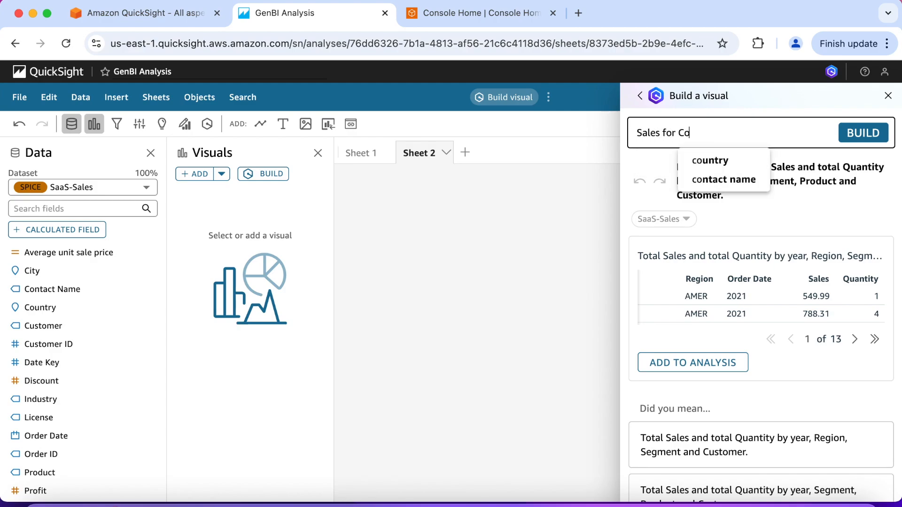
text(ntact)
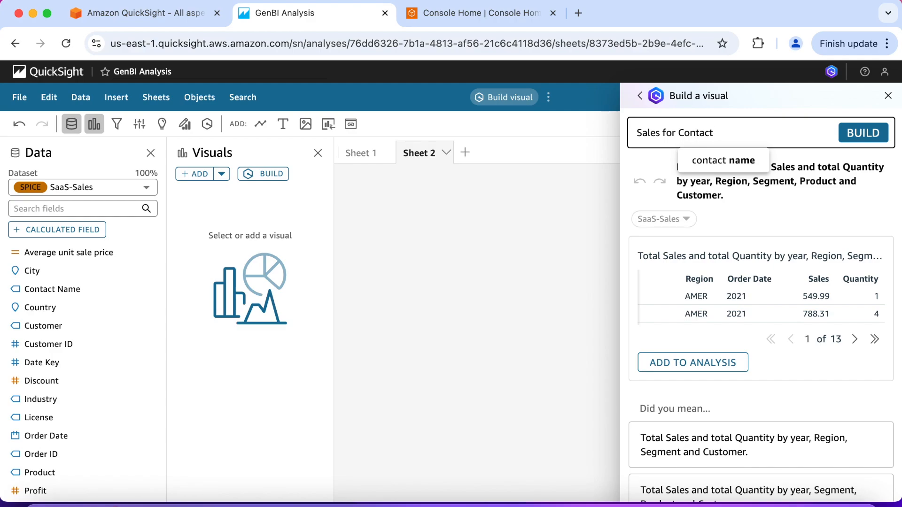
text(matcher)
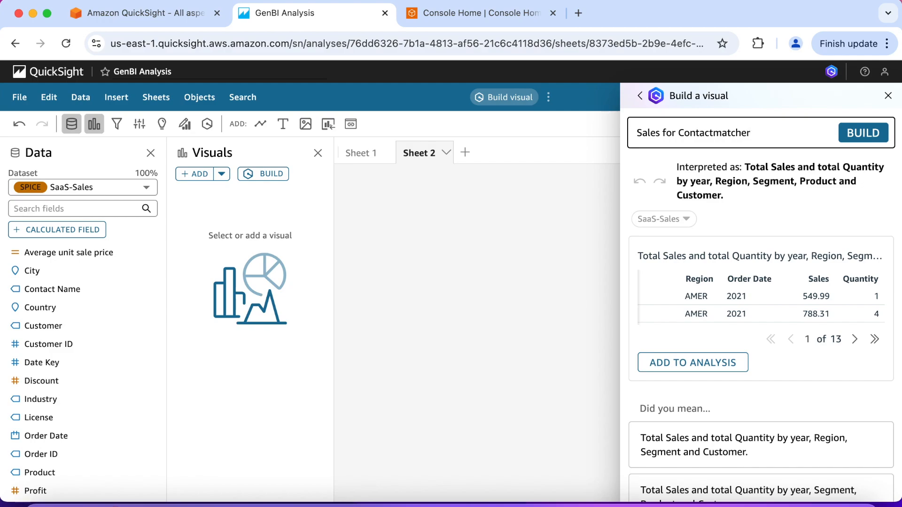
click(858, 139)
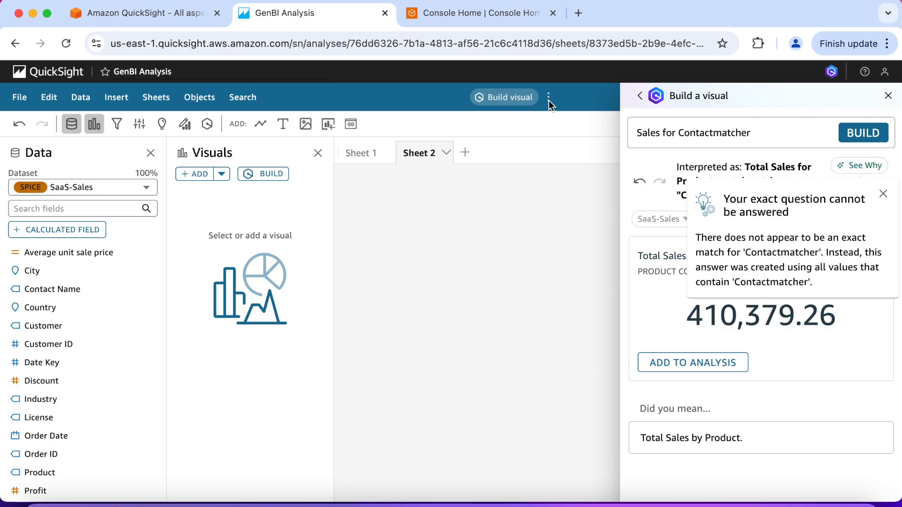
click(581, 133)
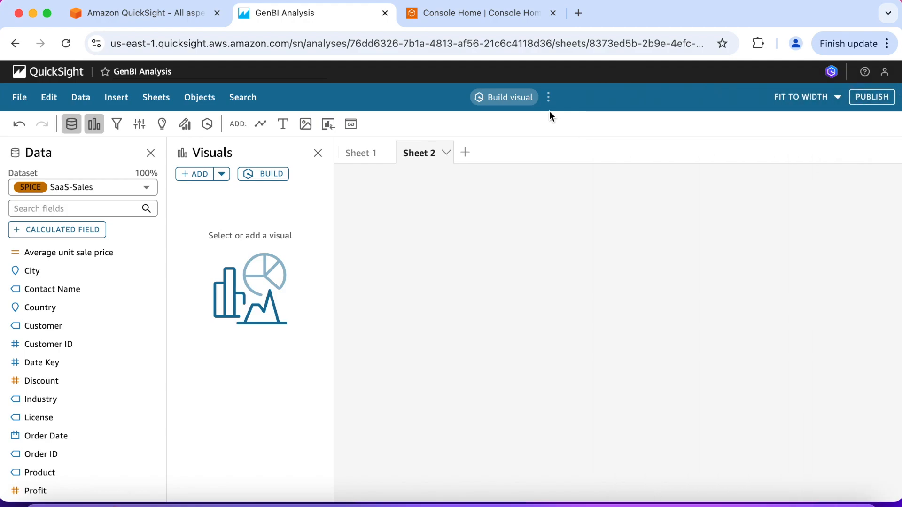
Step: Turn on topic linking for Build Visual and Q&A, choose the Saas-Sales topic and look at its sharing options
click(549, 98)
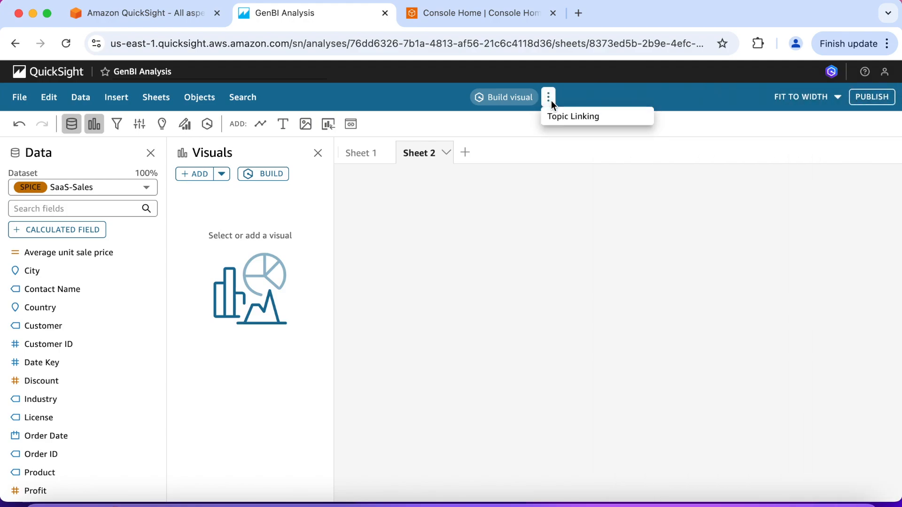
click(571, 117)
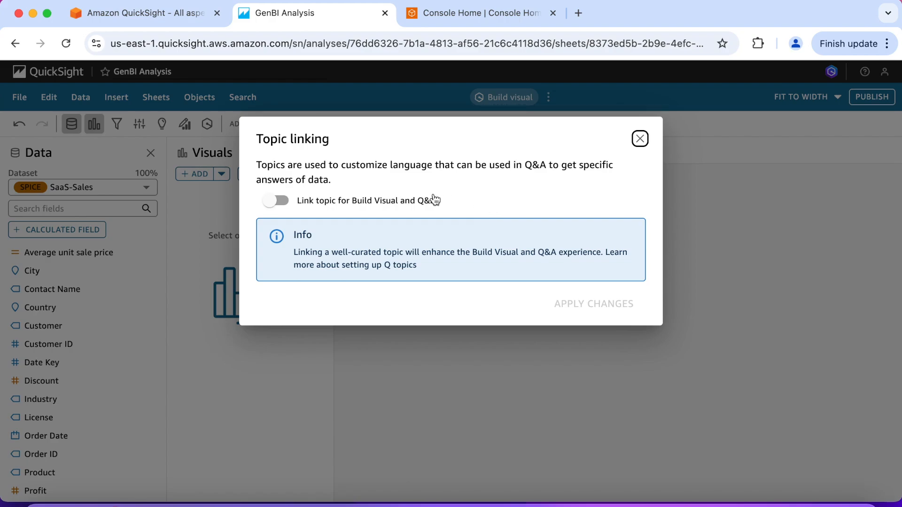
click(275, 202)
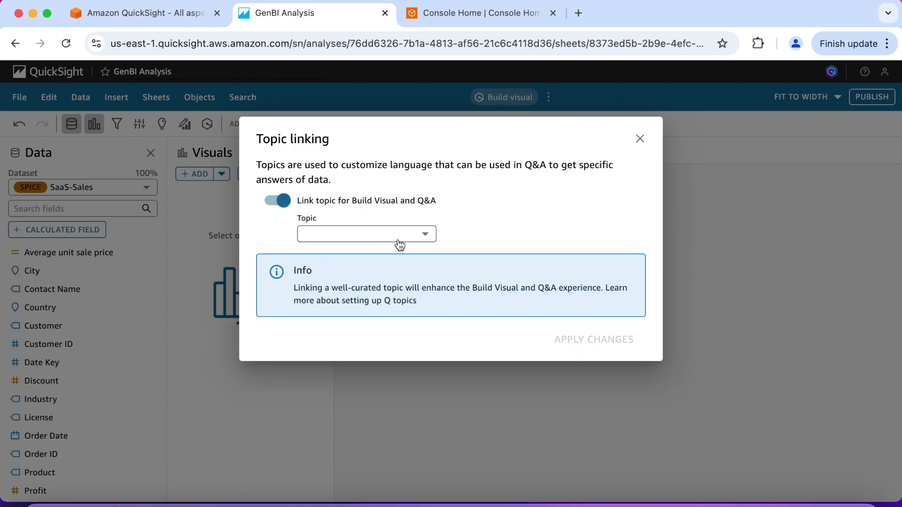
click(425, 237)
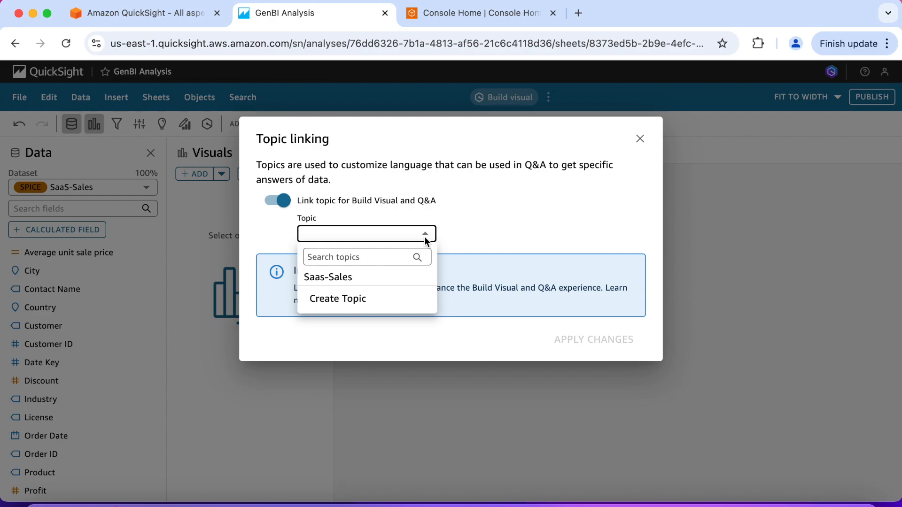
click(389, 278)
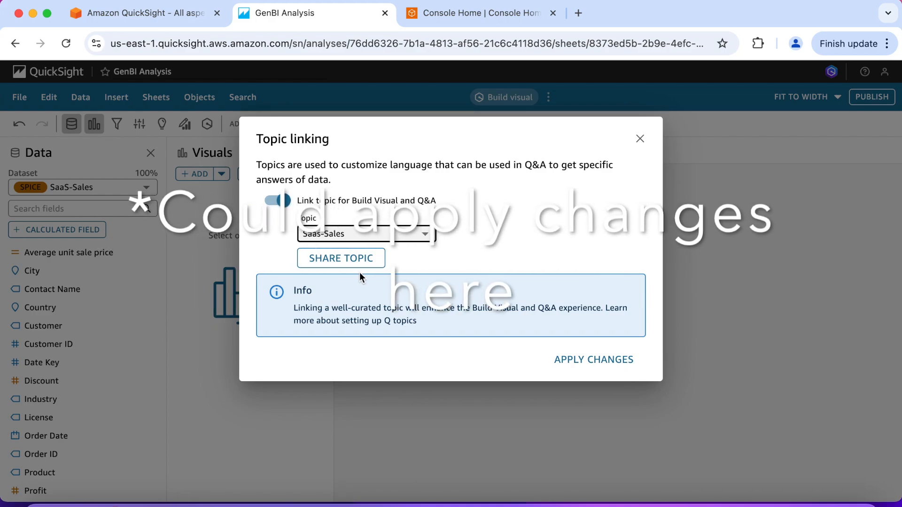
click(352, 263)
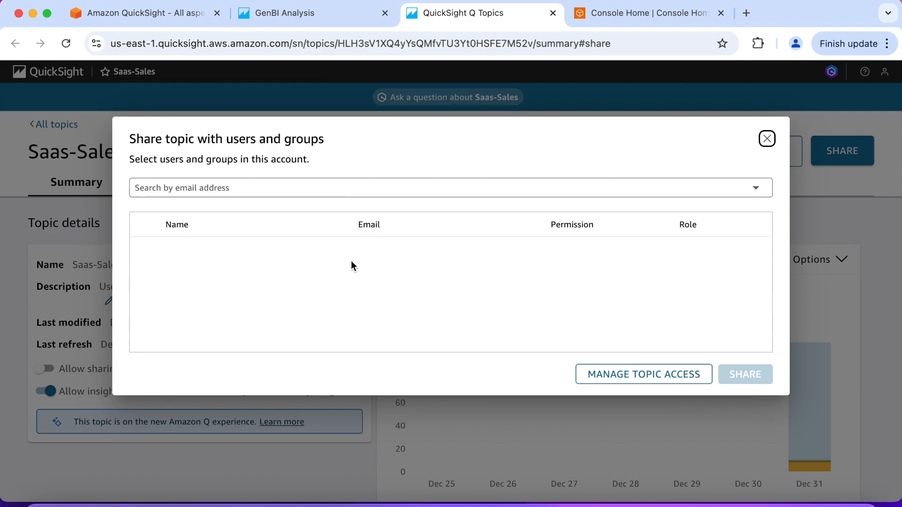
key(super+w)
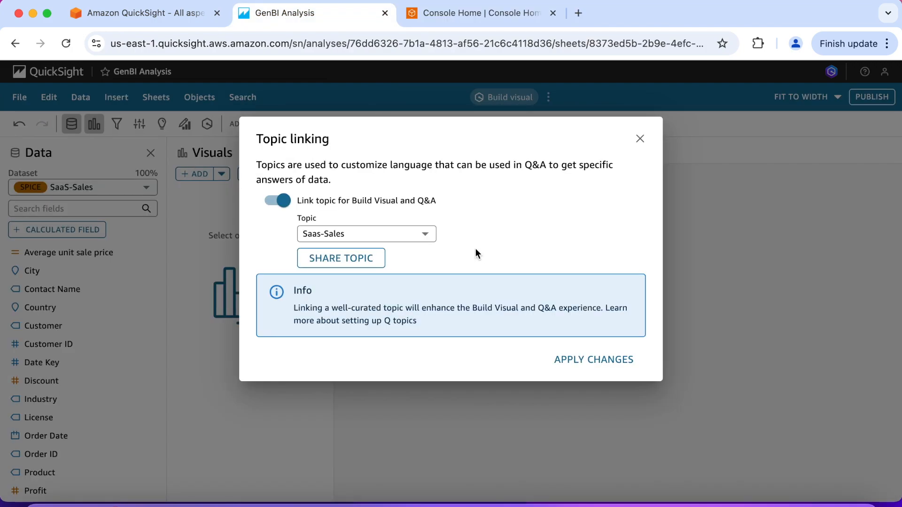
Step: Create and link a new topic named Saas-Sales with the description Saas-Sales for the SaaS-Sales dataset
click(429, 236)
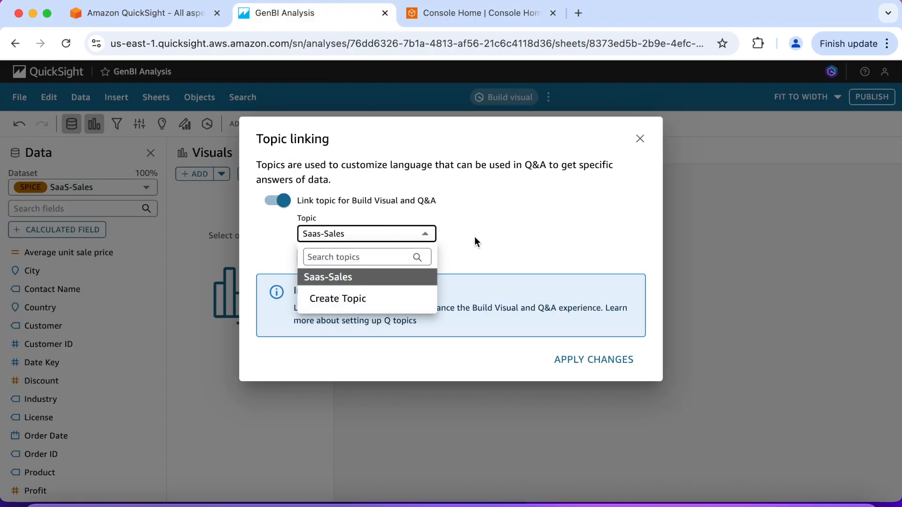
click(373, 302)
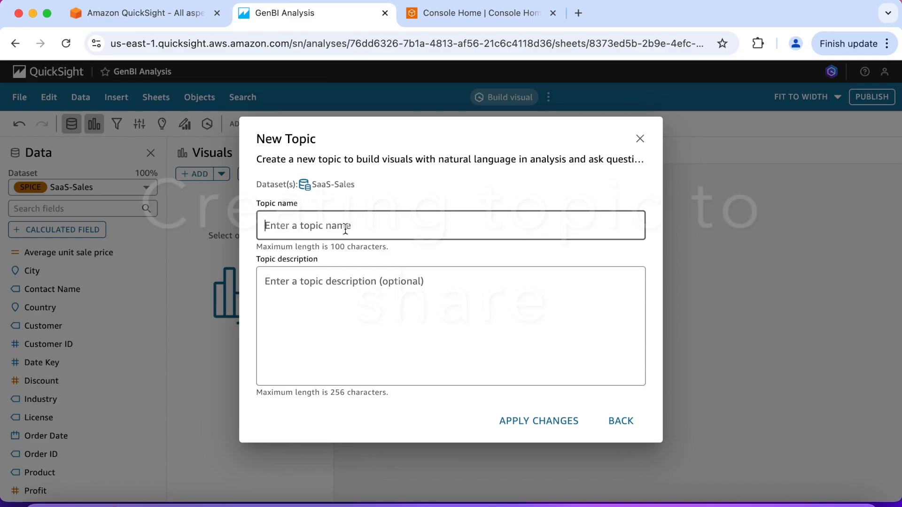
text(Saas)
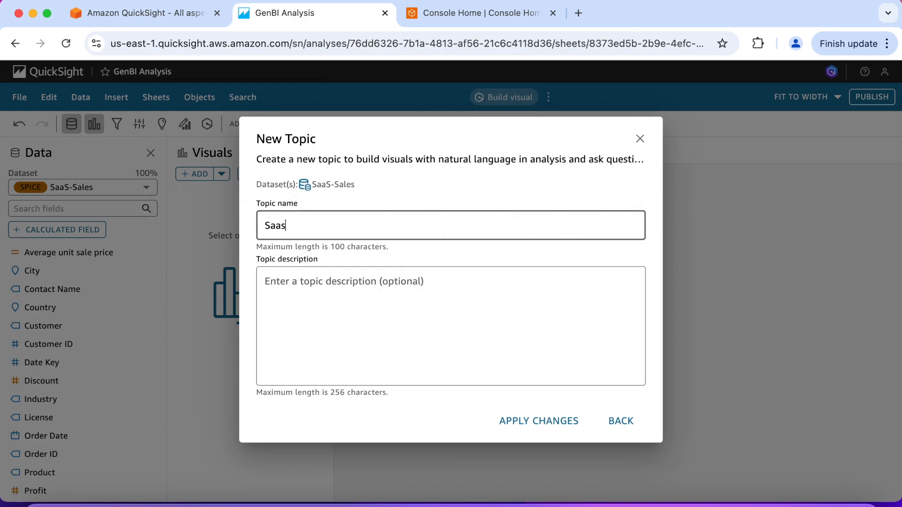
text(-Sales)
click(343, 280)
text(Saas)
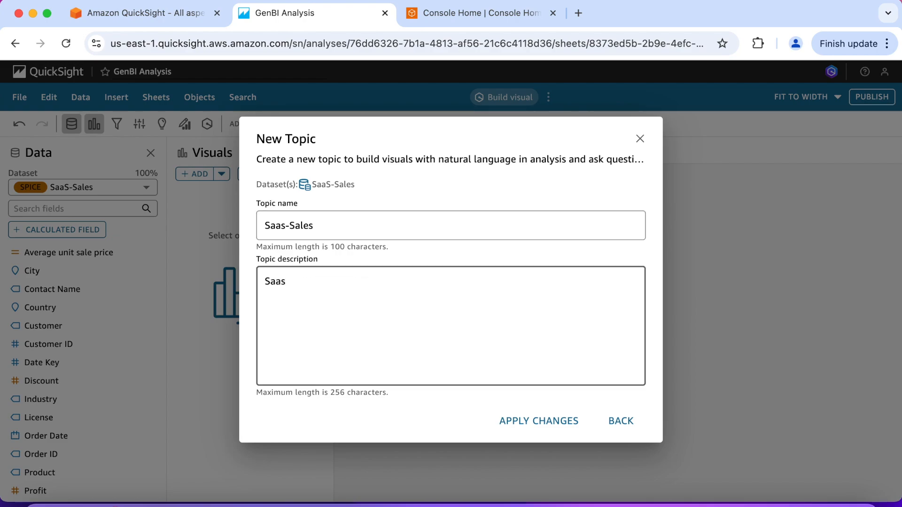
text(-Sales)
click(523, 429)
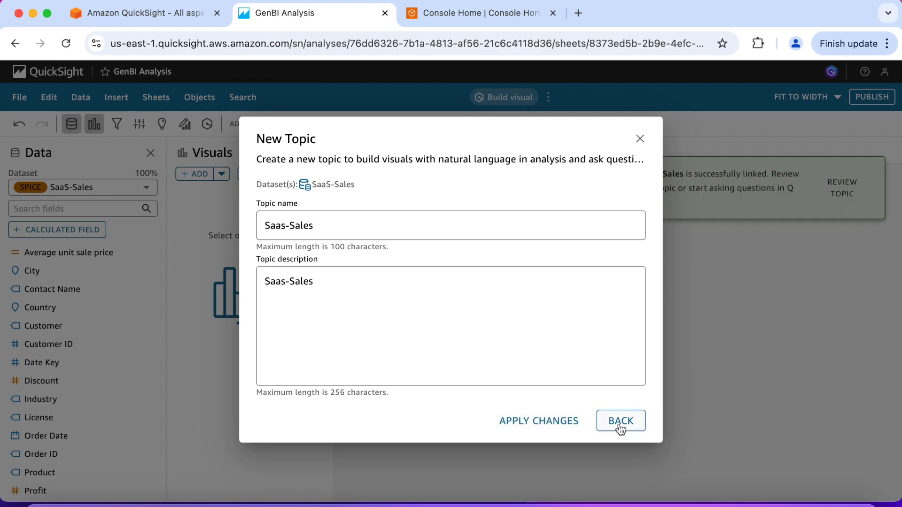
click(640, 139)
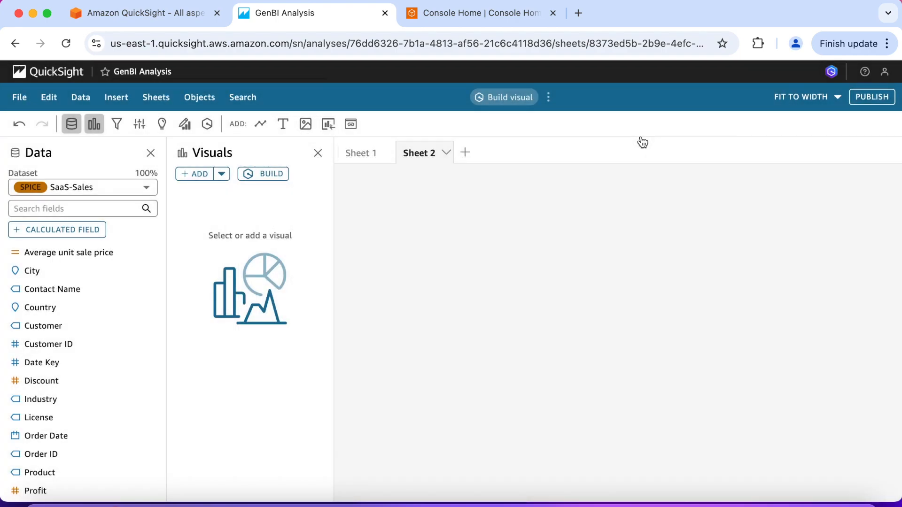
Step: Check which topic and dataset are linked for Build Visual and Q&A
click(548, 98)
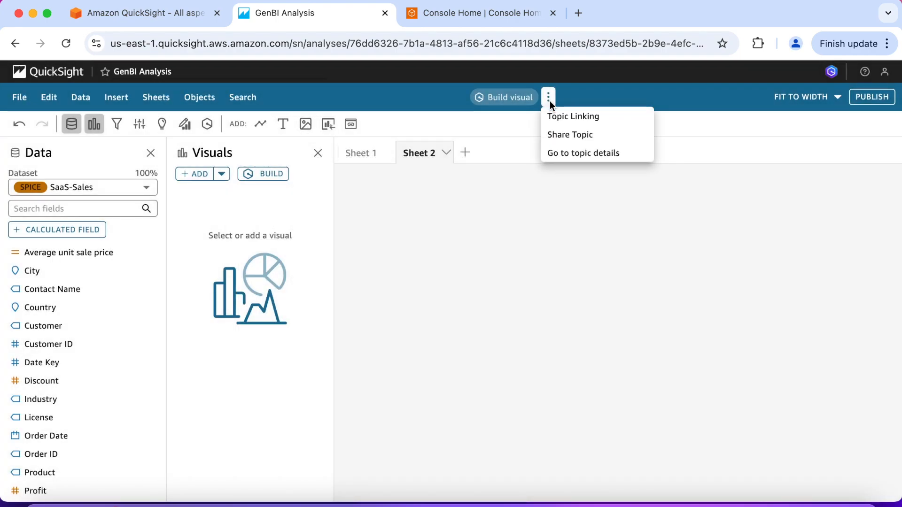
click(574, 116)
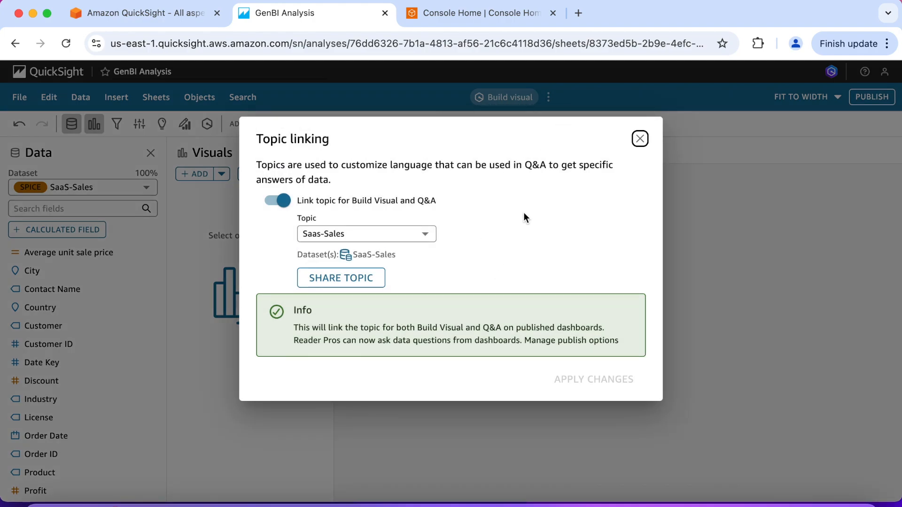
click(639, 139)
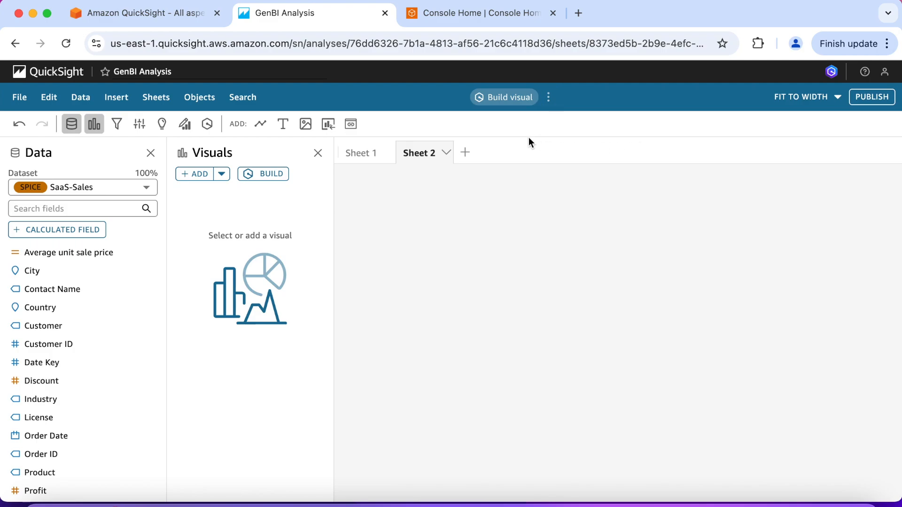
Step: Build a visual from the prompt "Sales for contactmatcher" and add it to Sheet 2 of the analysis
click(269, 177)
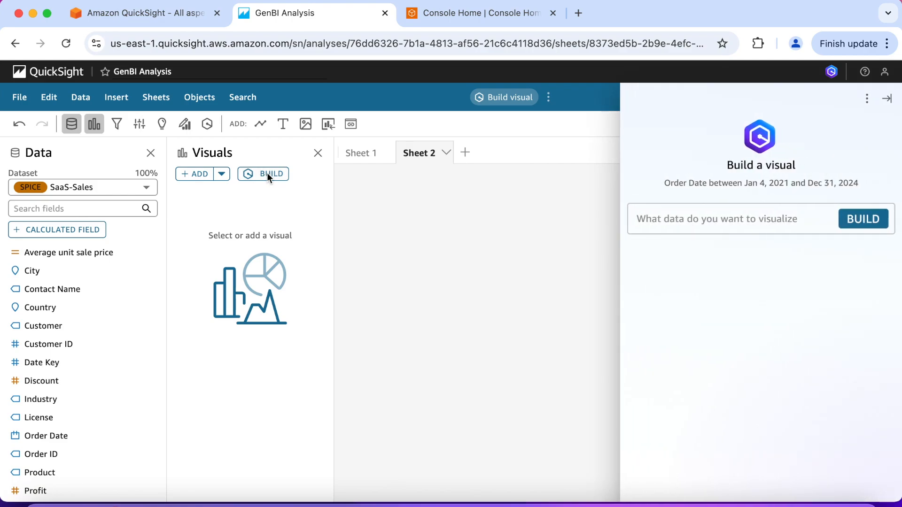
click(686, 221)
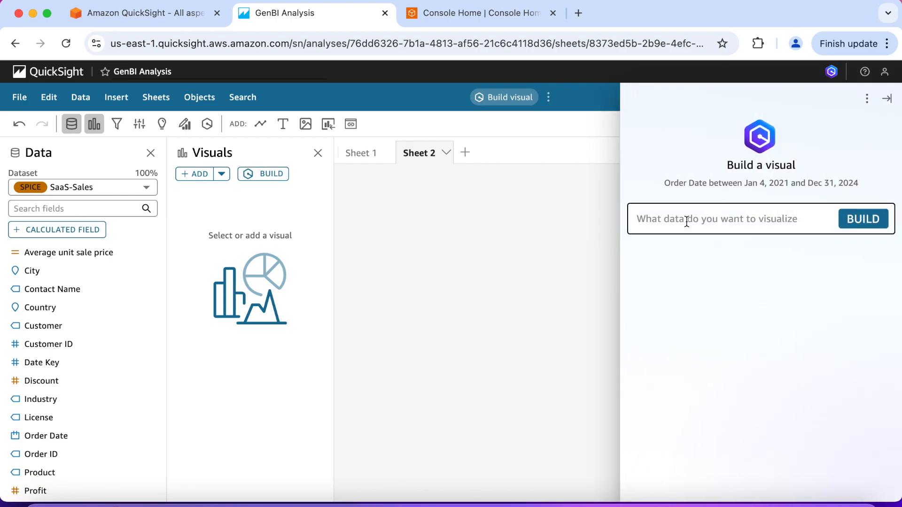
text(Sales)
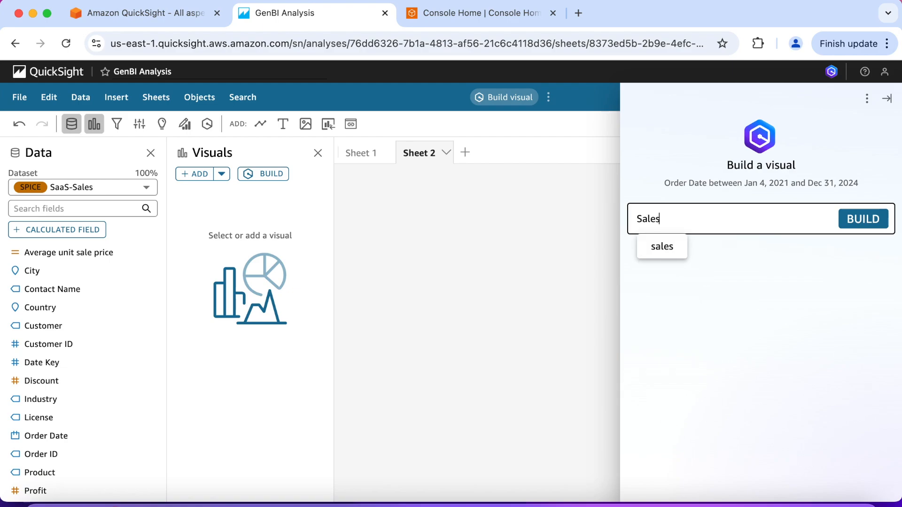
text( for Contact)
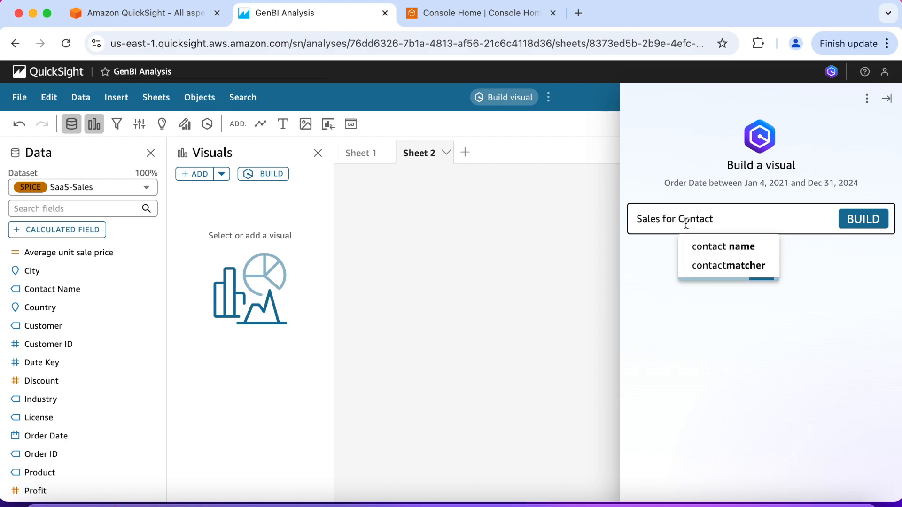
click(707, 268)
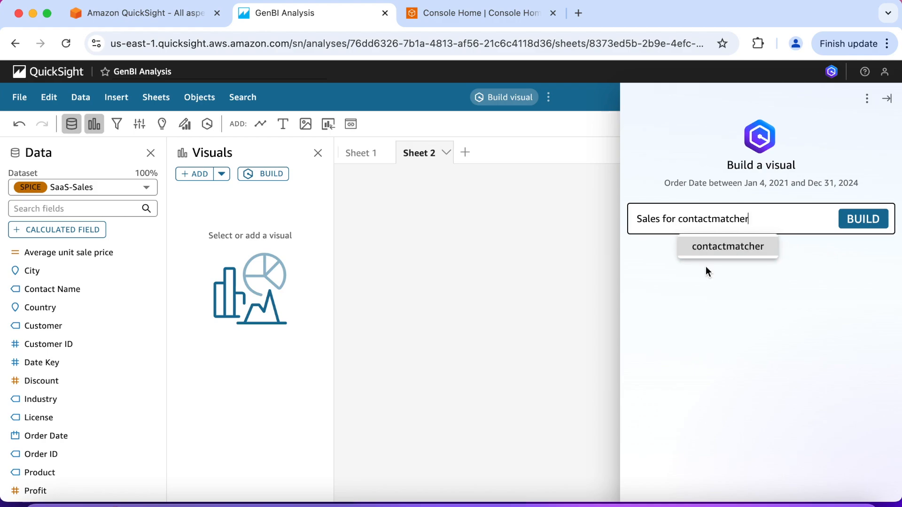
click(875, 226)
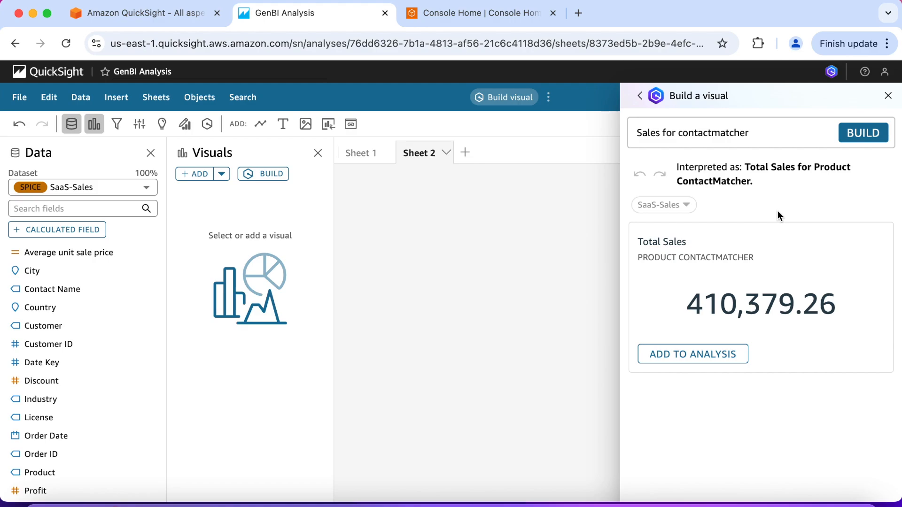
click(708, 357)
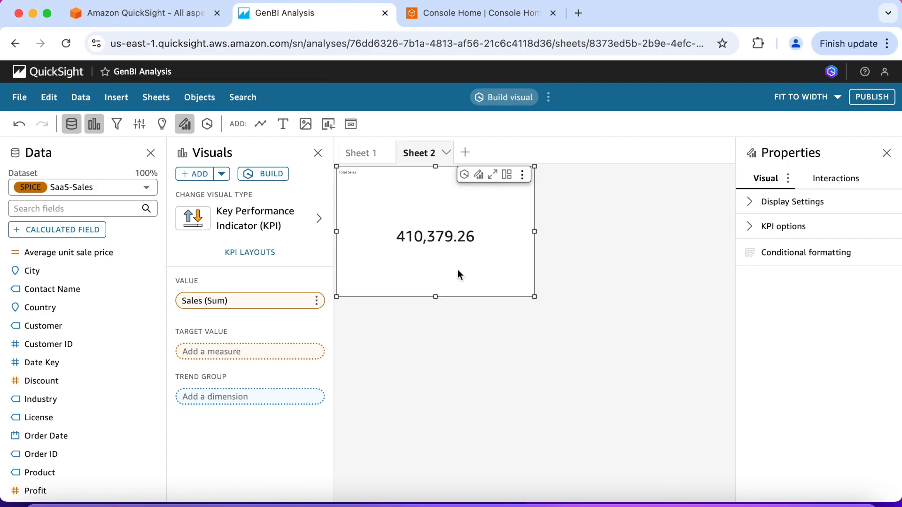
Step: Show the filters applied to the total sales KPI visual and delete Sheet 2
click(117, 126)
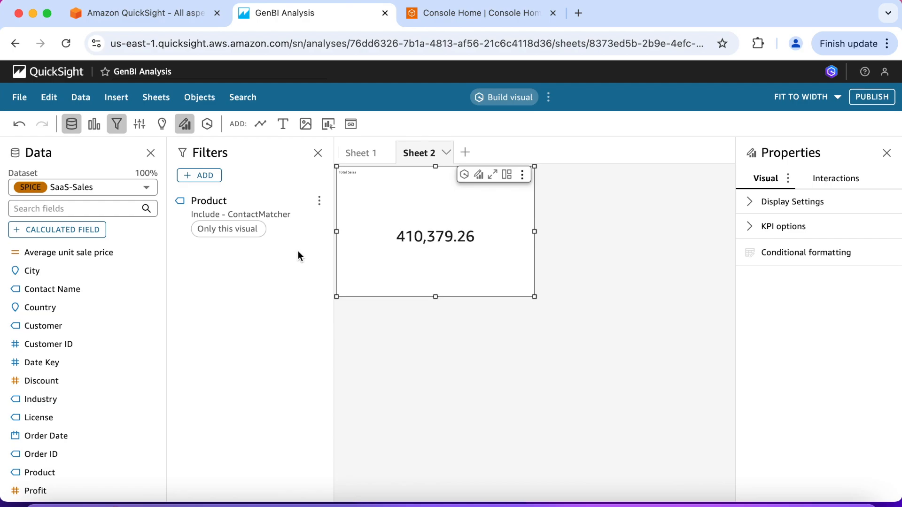
click(445, 153)
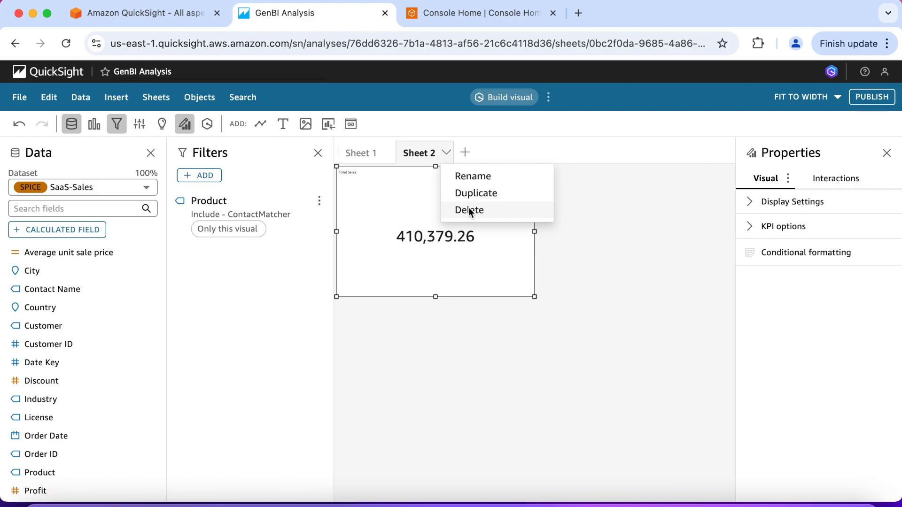
click(469, 210)
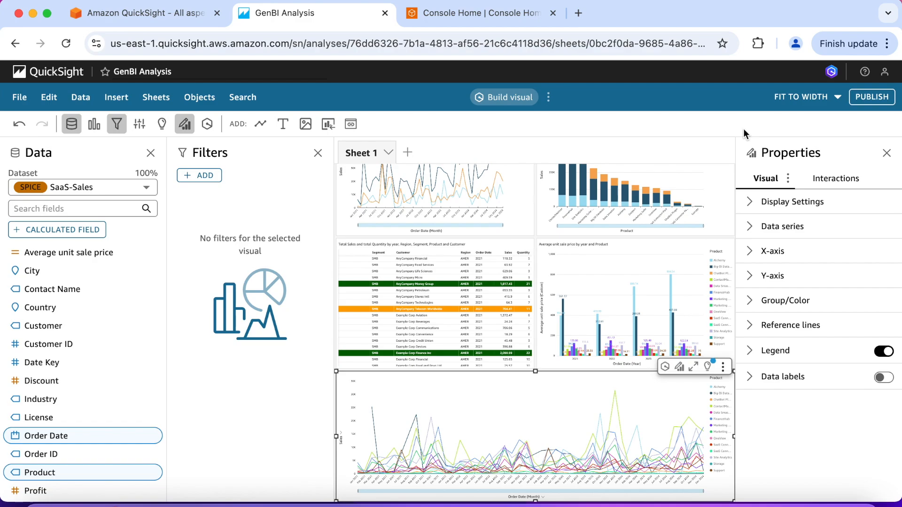
Step: Publish all sheets as a new dashboard named GenBI dashboard, keeping data stories, executive summary and data Q&A allowed
click(872, 99)
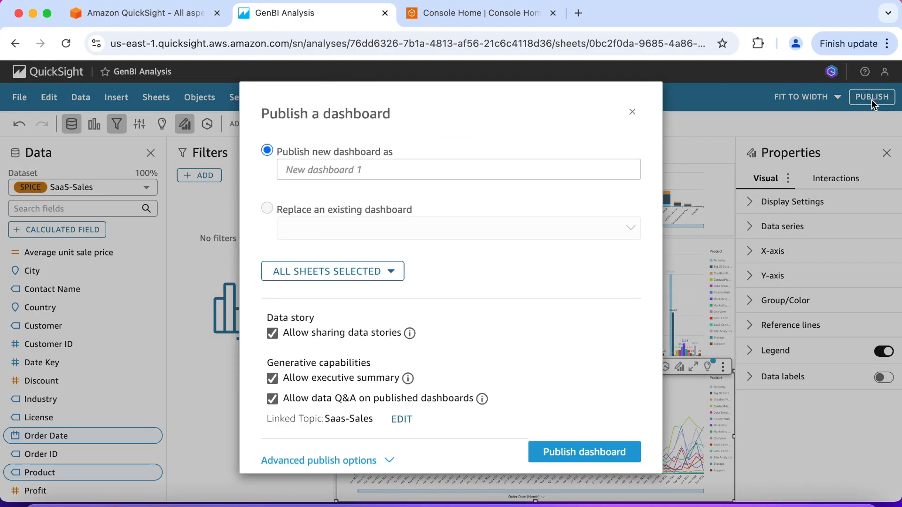
click(495, 166)
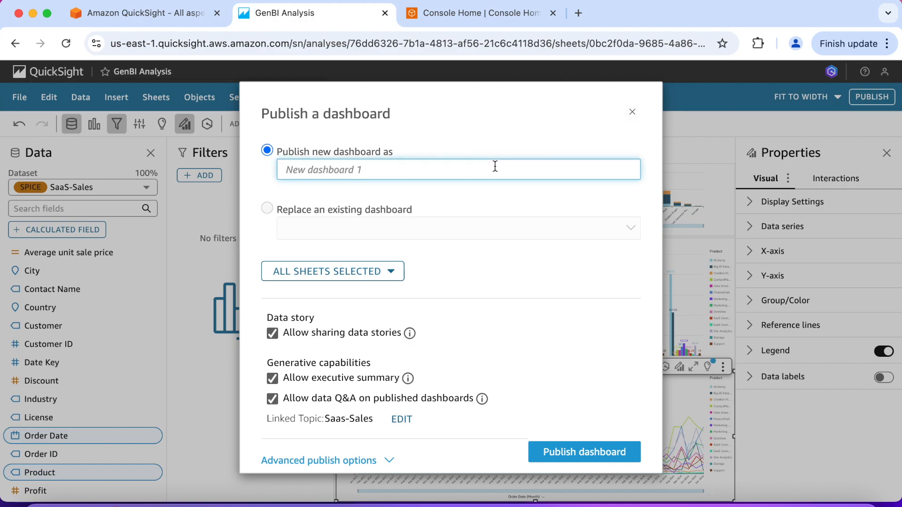
text(GenBI dashboard)
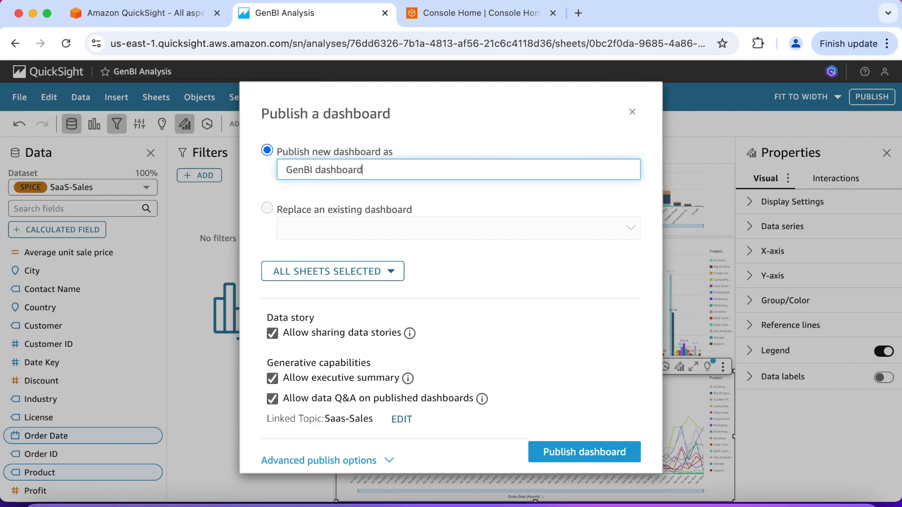
click(571, 453)
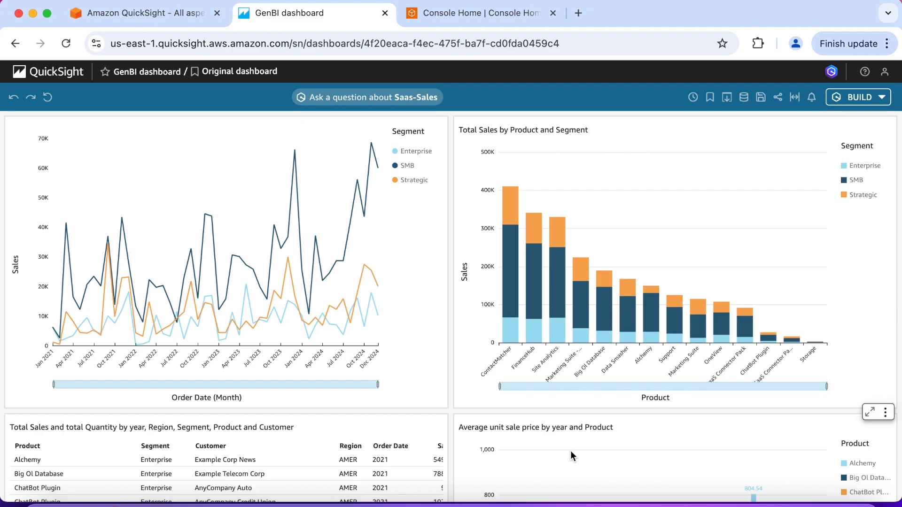
Step: Look at the Saas-Sales question pane, and generate and read the dashboard's executive summary
click(390, 100)
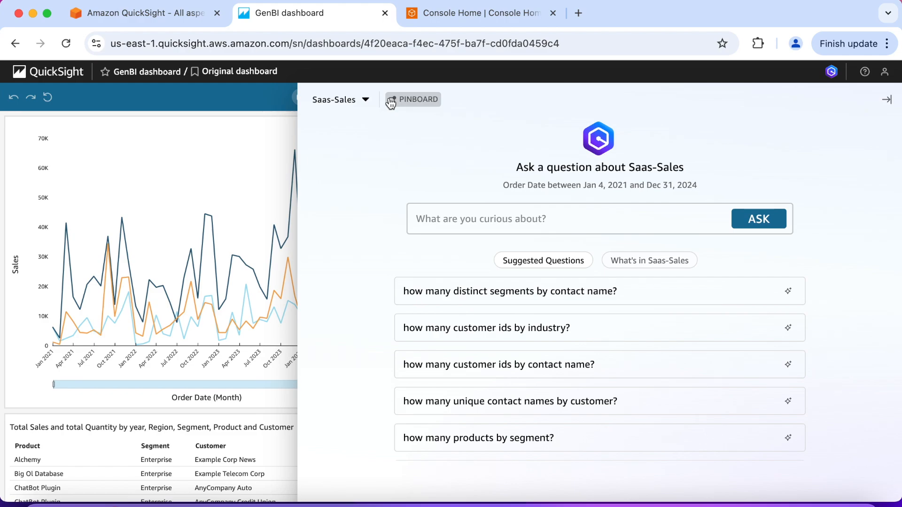
click(278, 114)
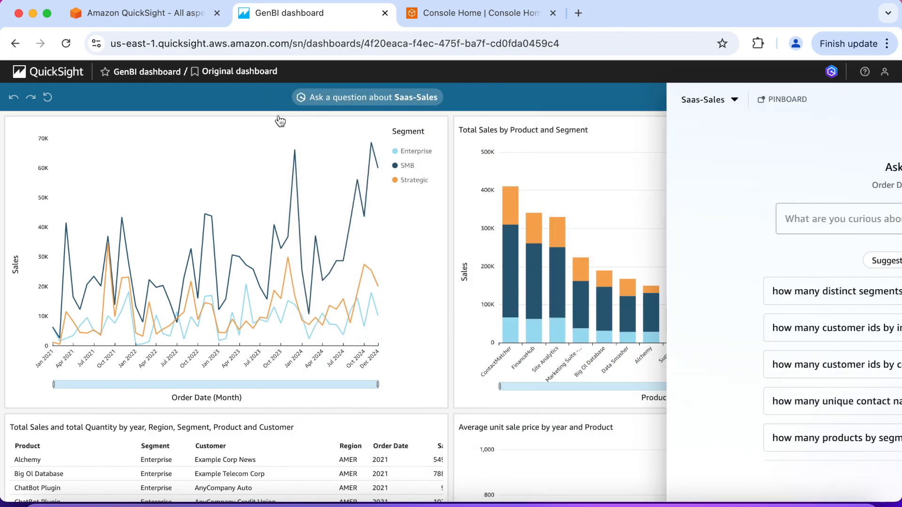
click(870, 98)
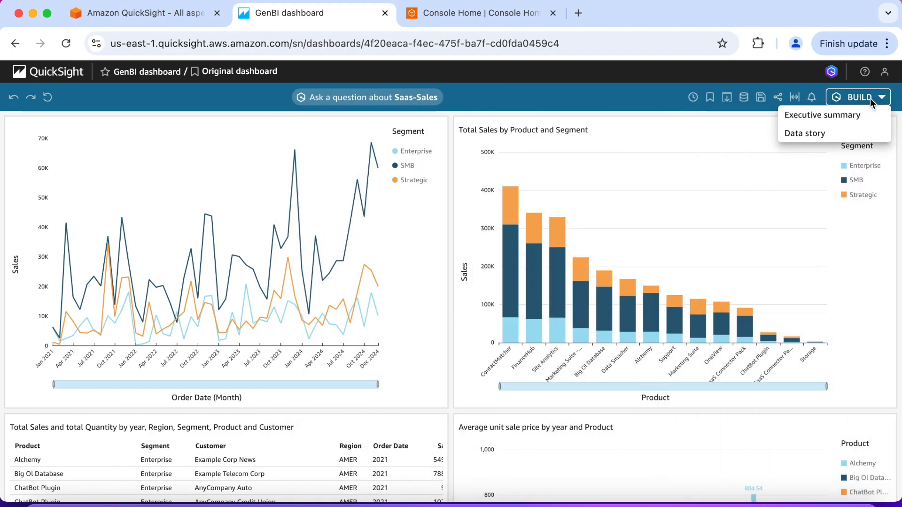
click(848, 115)
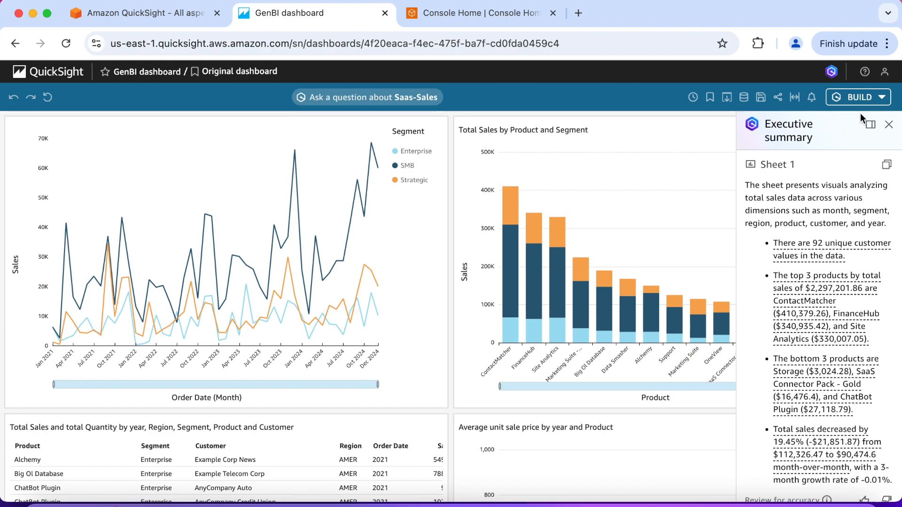
scroll(838, 281, down, 1)
scroll(839, 281, up, 1)
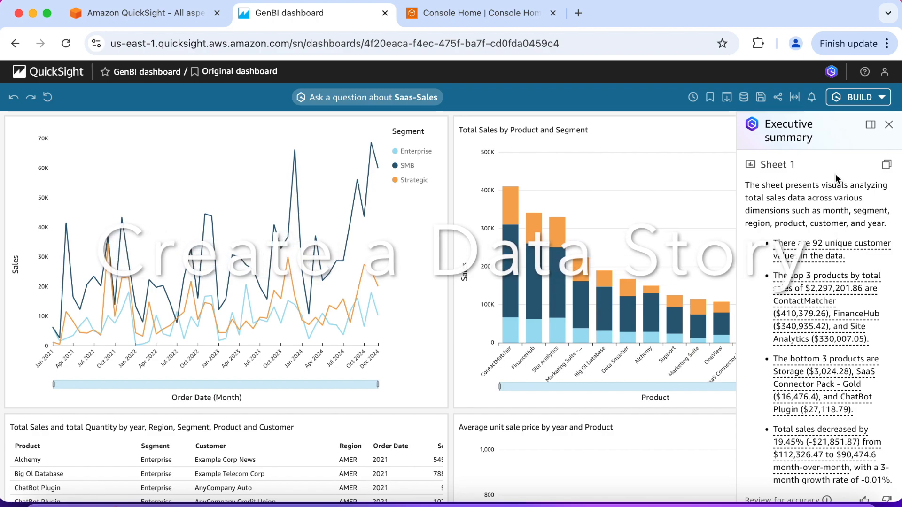
click(888, 125)
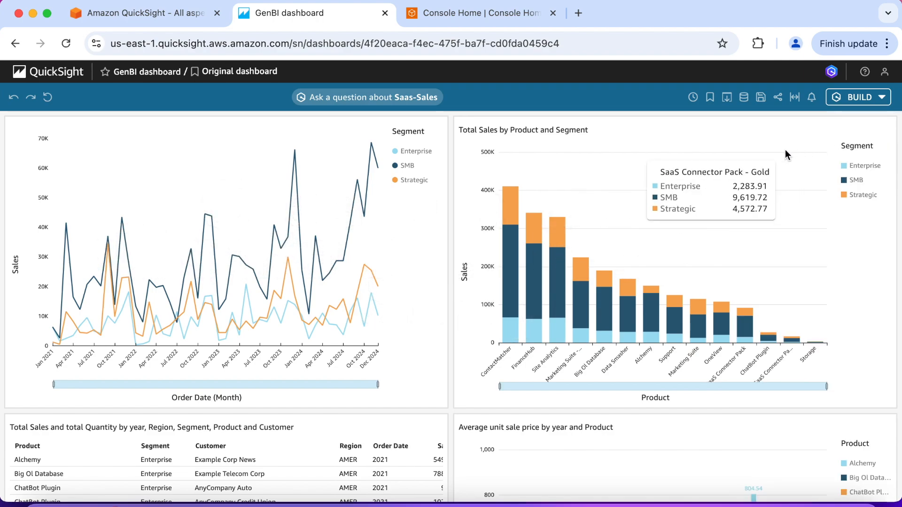
Step: Look over the dashboard's visuals and start a new data story from the dashboard
scroll(452, 336, down, 5)
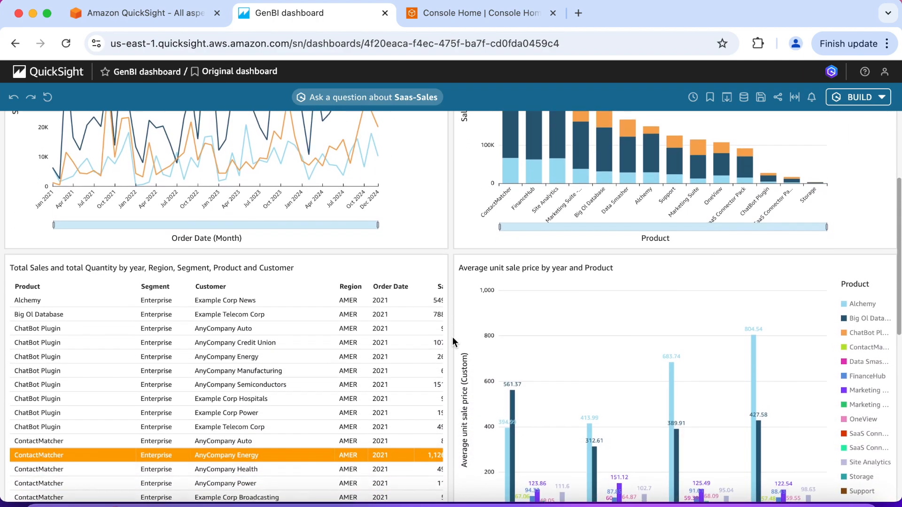
scroll(453, 337, down, 7)
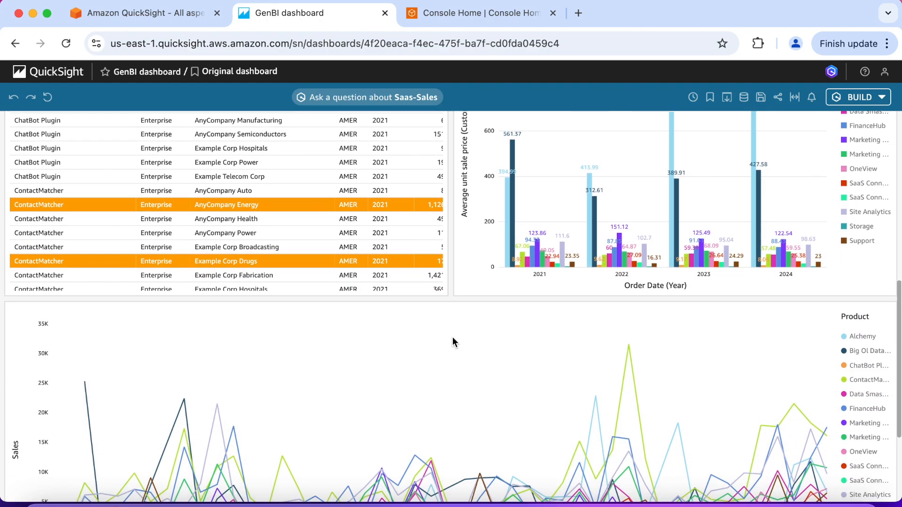
scroll(453, 339, up, 12)
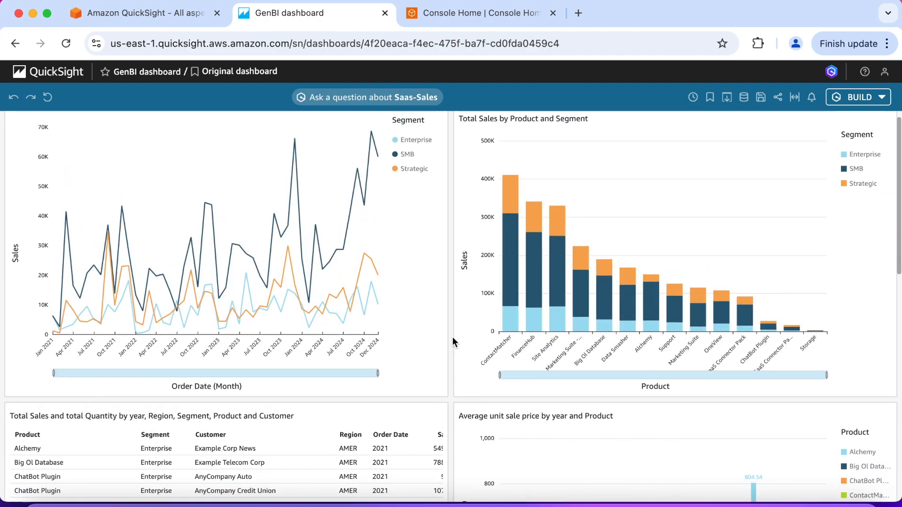
click(863, 105)
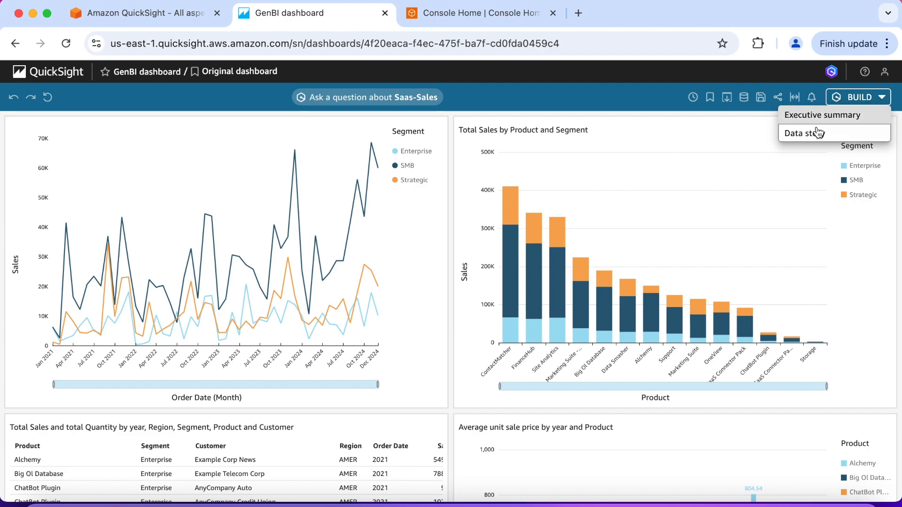
click(815, 135)
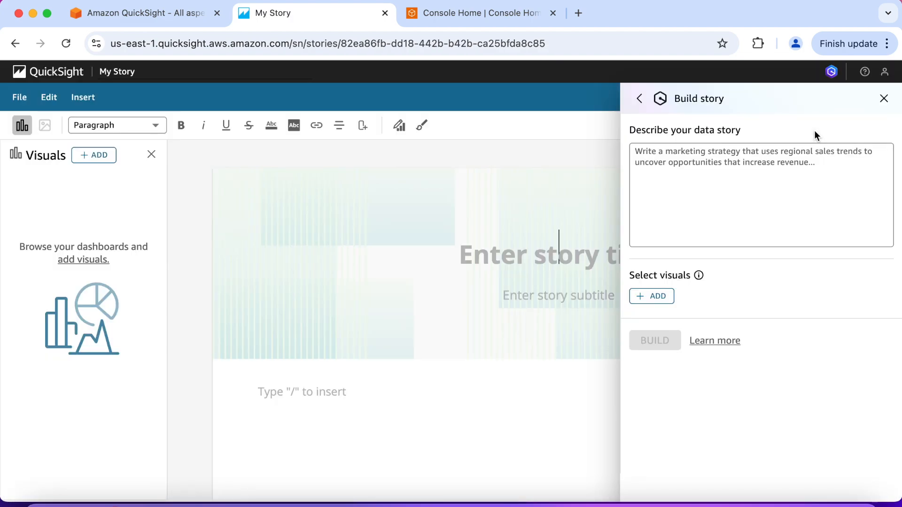
Step: Describe the data story as "Gernerate a short presentation on how we can improve our sales in the. coming year"
click(750, 153)
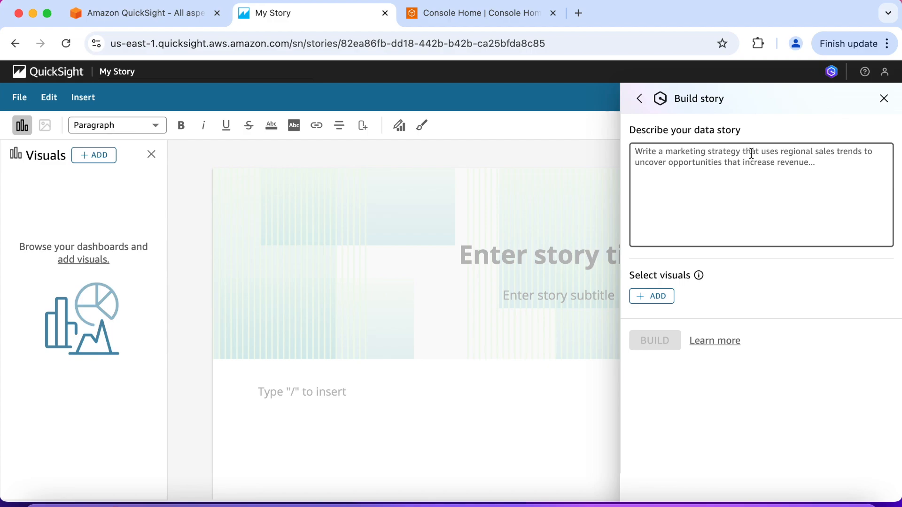
text(Gern)
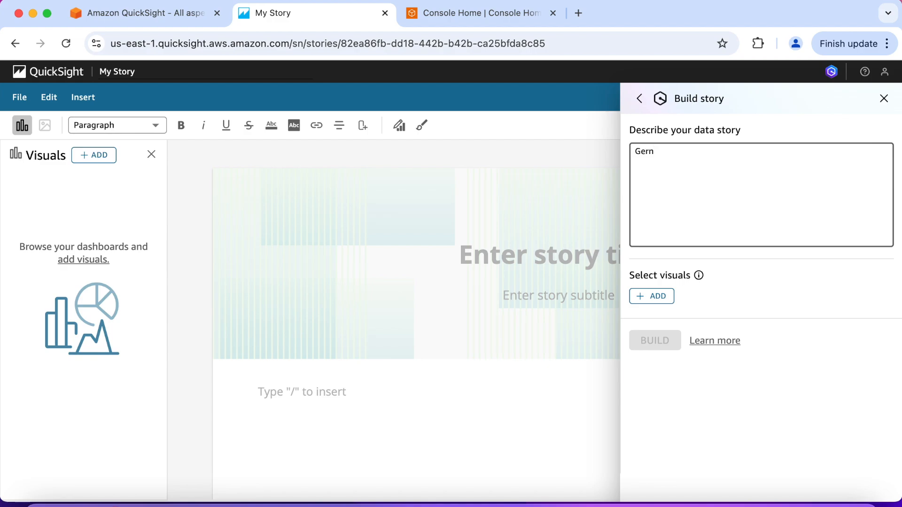
text(erate a short presentation)
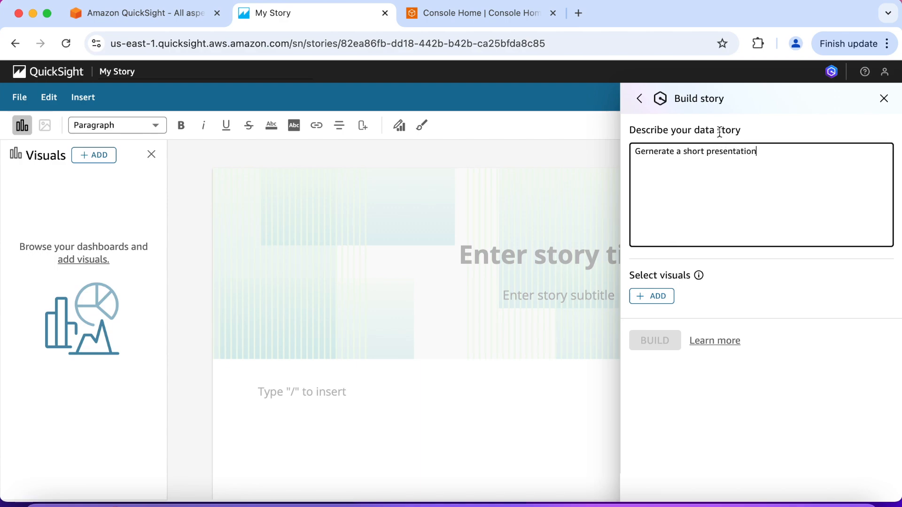
text( on how we can improve)
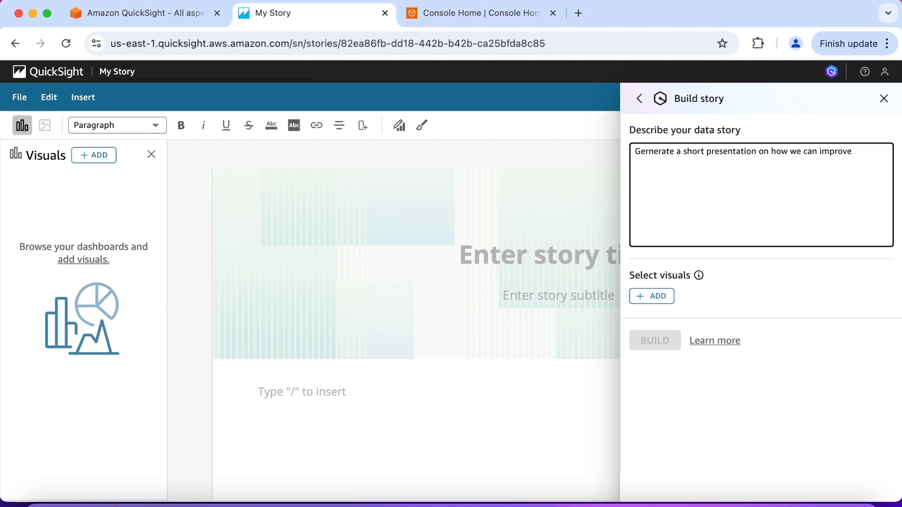
text( our sales in the. coming year)
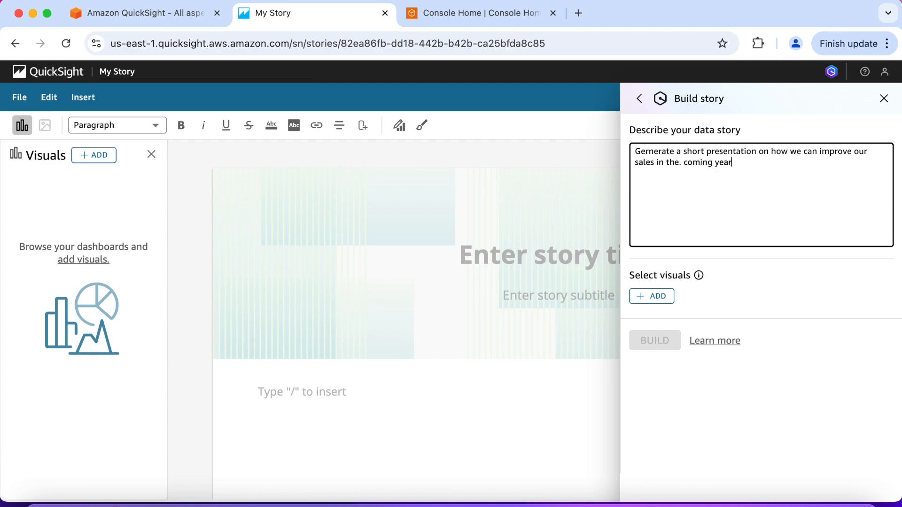
text(. Provide info on the products and )
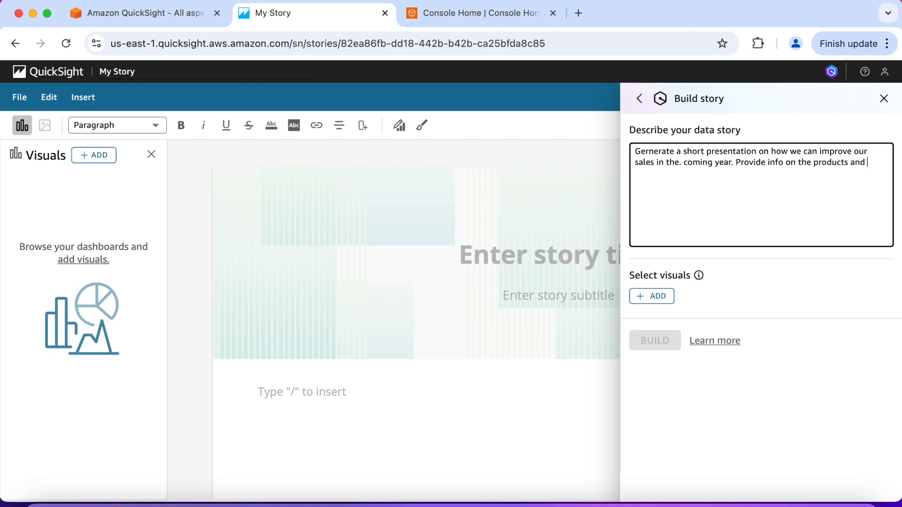
text(industries to focus on for same.)
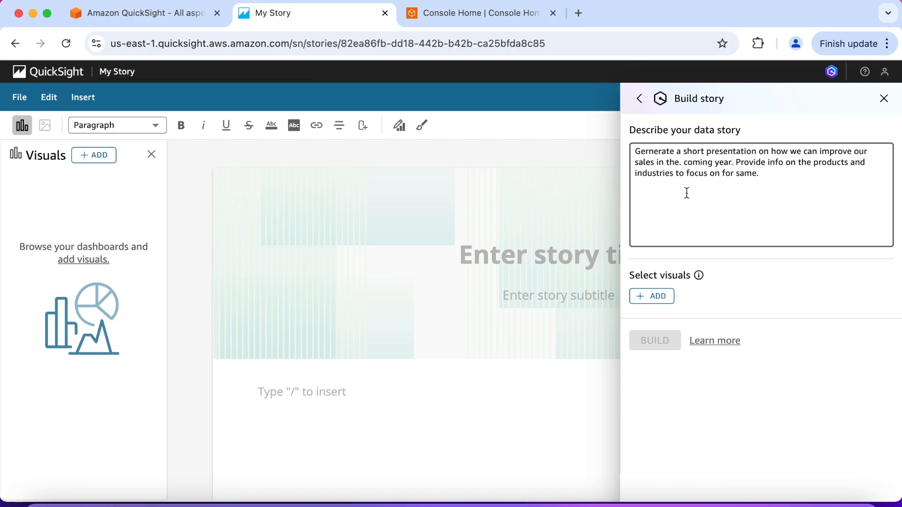
Step: Build the story from GenBI dashboard's two Total Sales by month and Segment charts, Total Sales by Product and Segment, sales-quantity table and average unit sale price chart
click(661, 298)
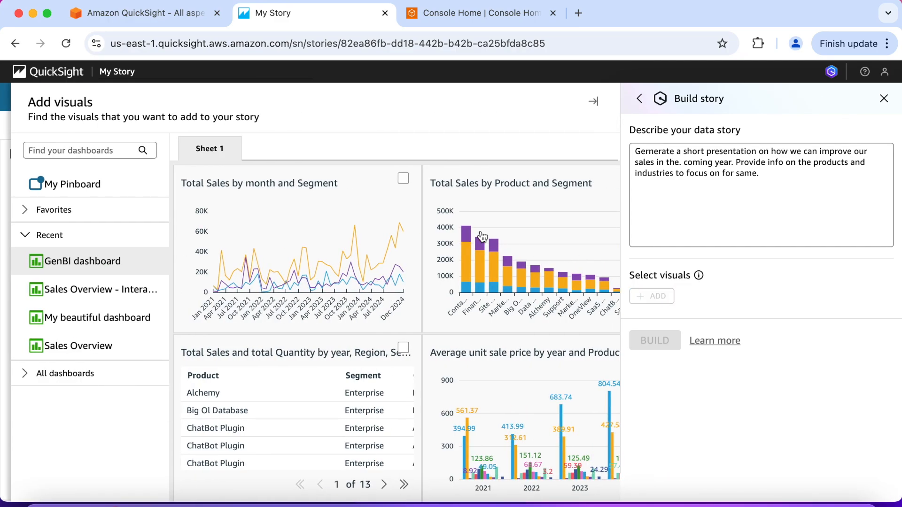
click(402, 179)
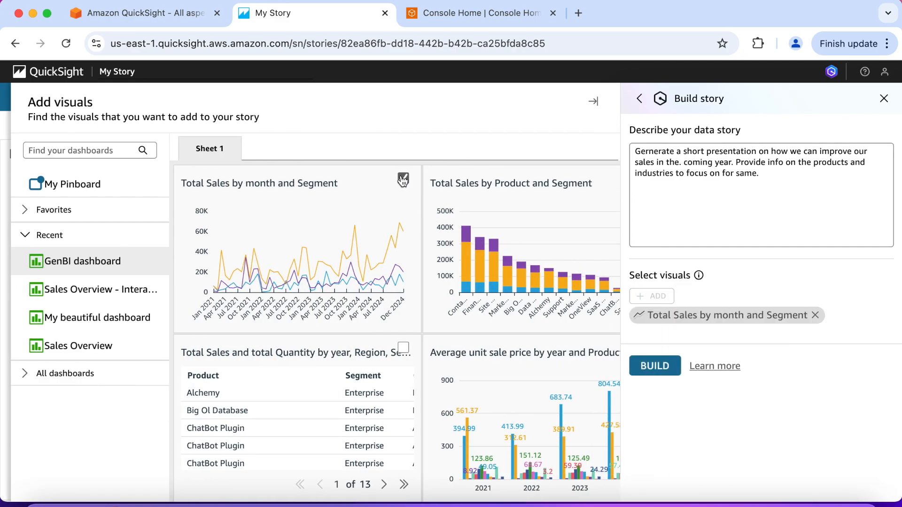
click(563, 190)
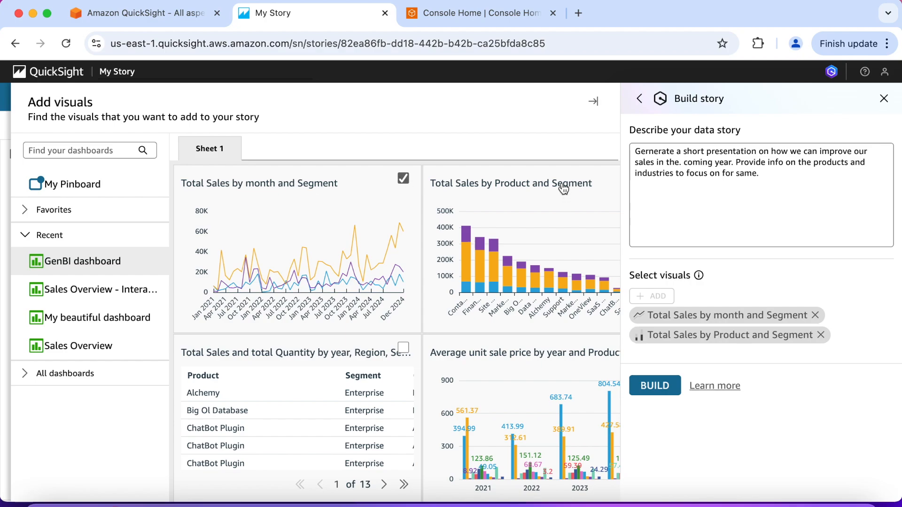
click(361, 392)
click(497, 364)
scroll(496, 364, down, 3)
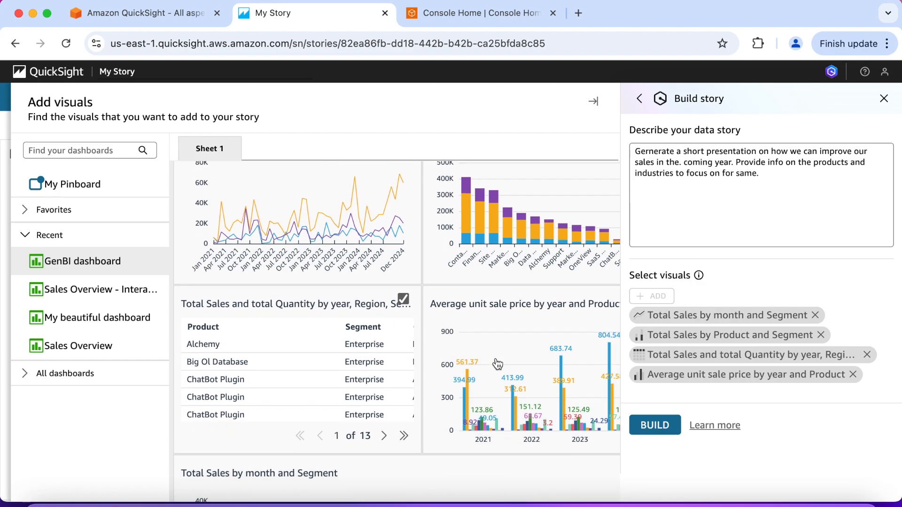
click(465, 392)
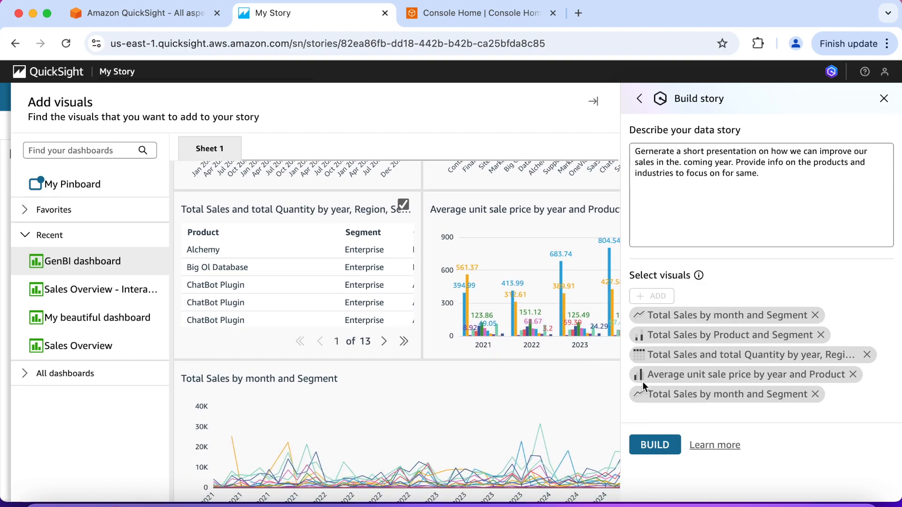
click(654, 445)
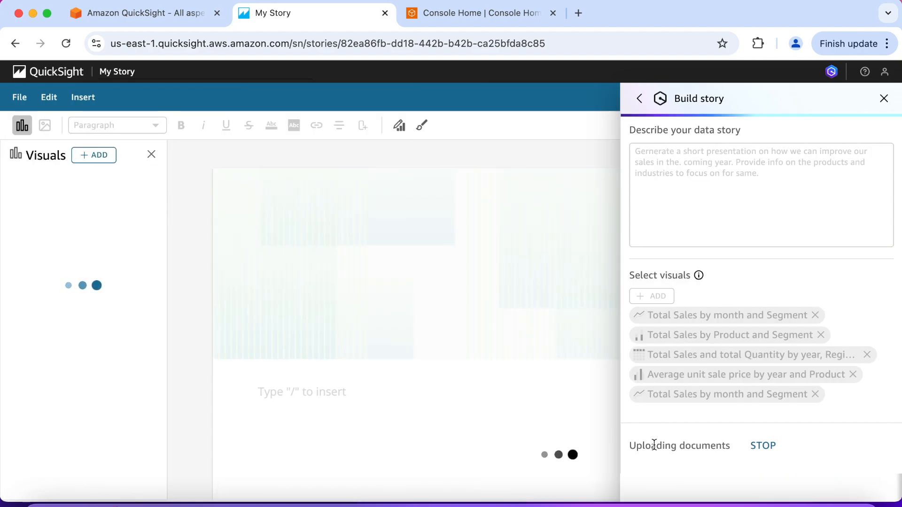
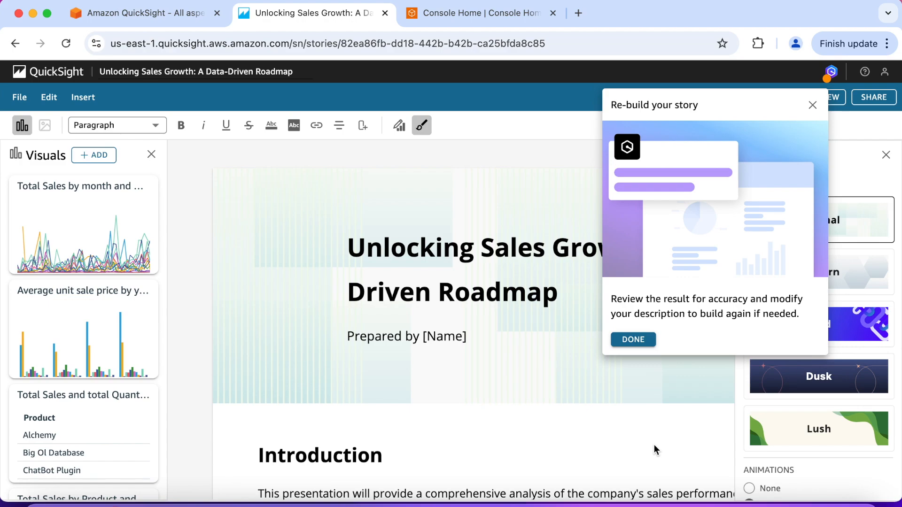
Step: Dismiss the re-build tip, skim the opening of the generated story, and close the Story style pane
click(639, 343)
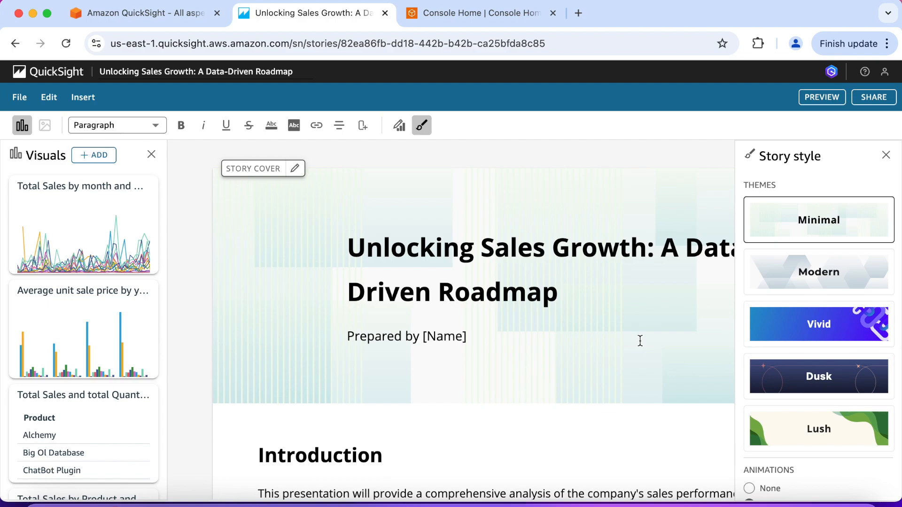
scroll(640, 340, down, 3)
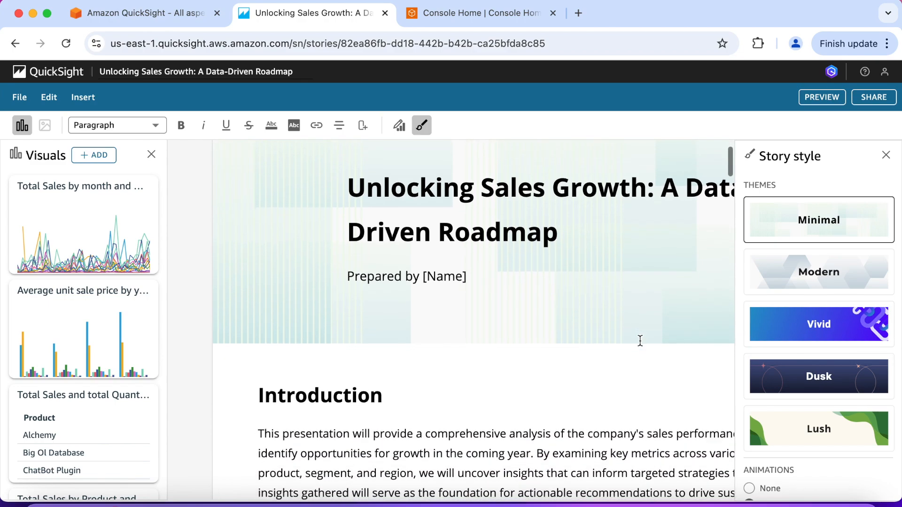
scroll(640, 340, down, 5)
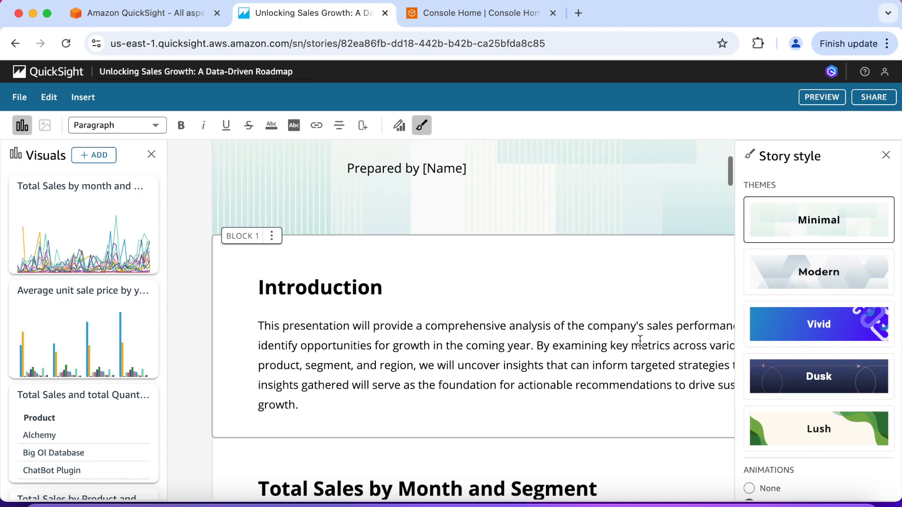
scroll(640, 341, down, 3)
mouse_move(652, 357)
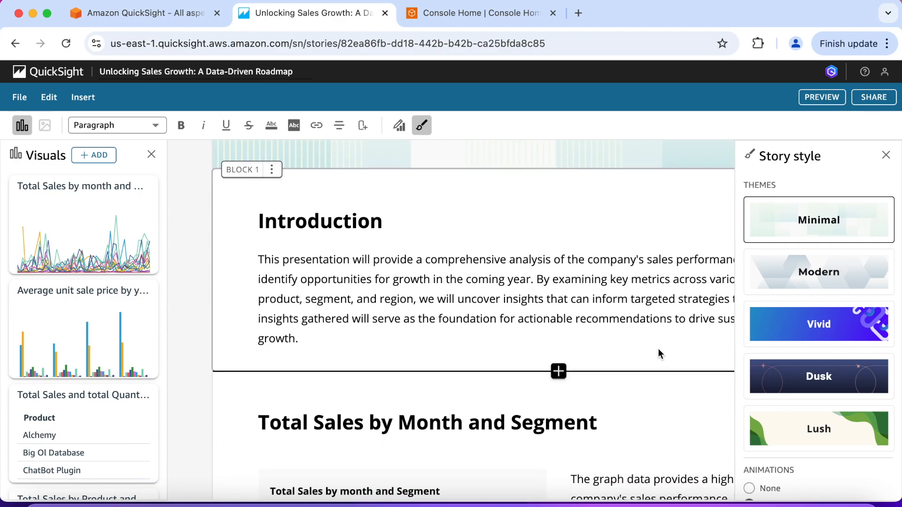
scroll(659, 350, down, 4)
scroll(657, 349, down, 5)
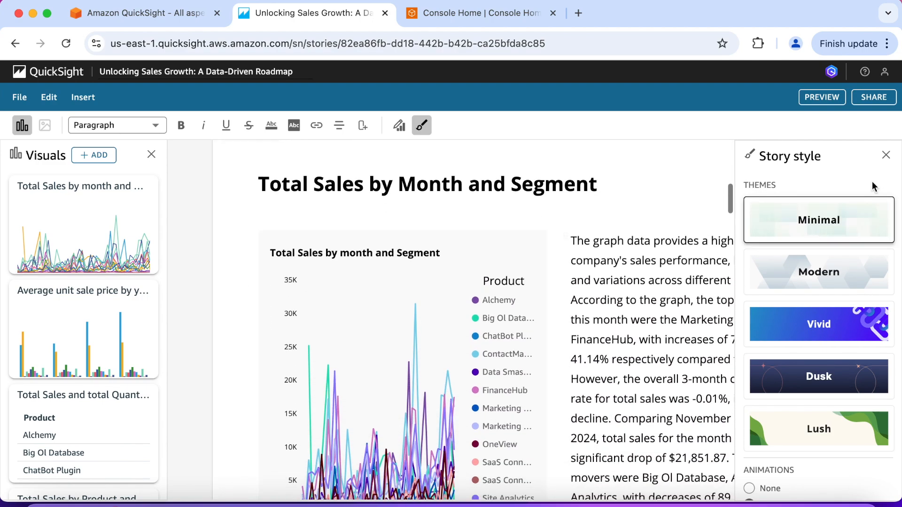
click(885, 156)
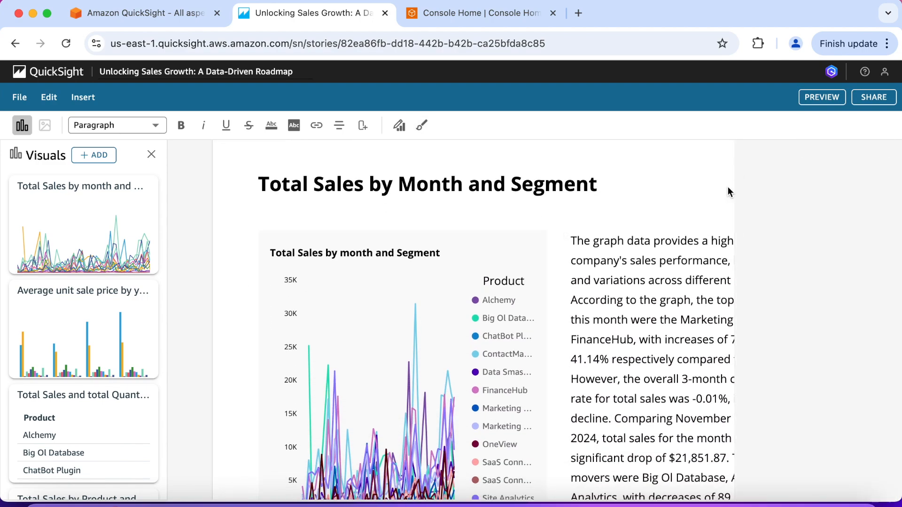
Step: Read the story from its cover and Introduction through the Total Sales by Month and Segment and Total Sales by Product and Segment blocks
scroll(661, 270, up, 15)
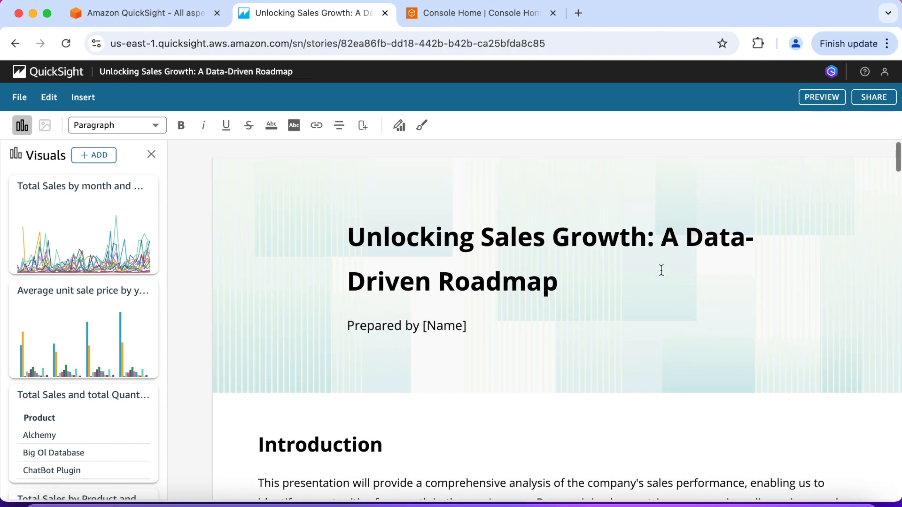
scroll(660, 270, down, 3)
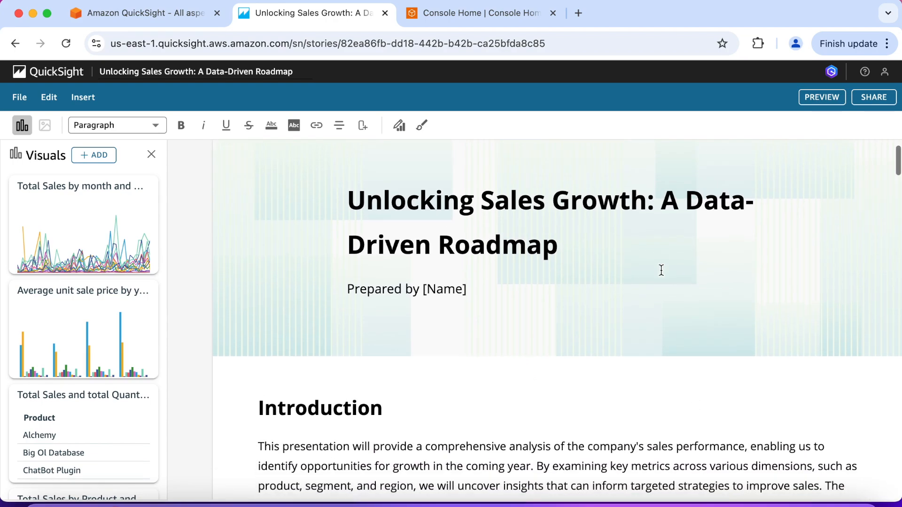
scroll(661, 270, down, 10)
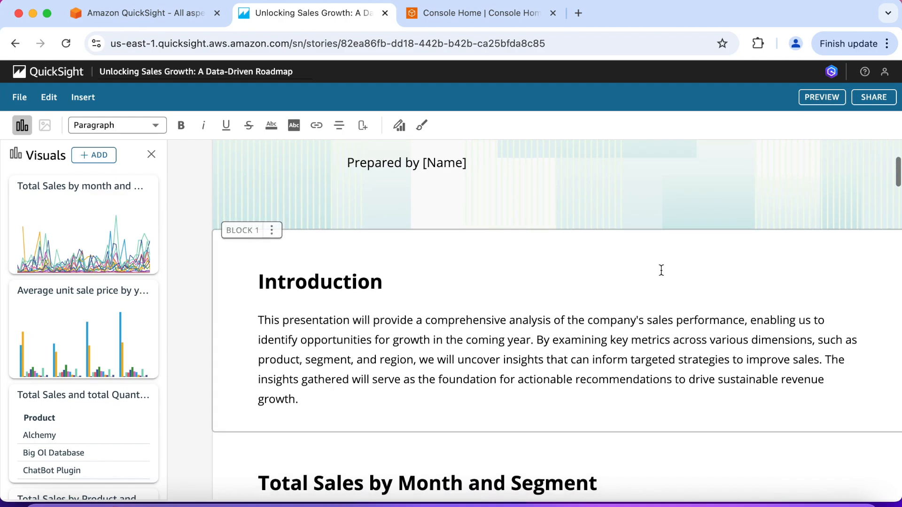
scroll(661, 270, down, 7)
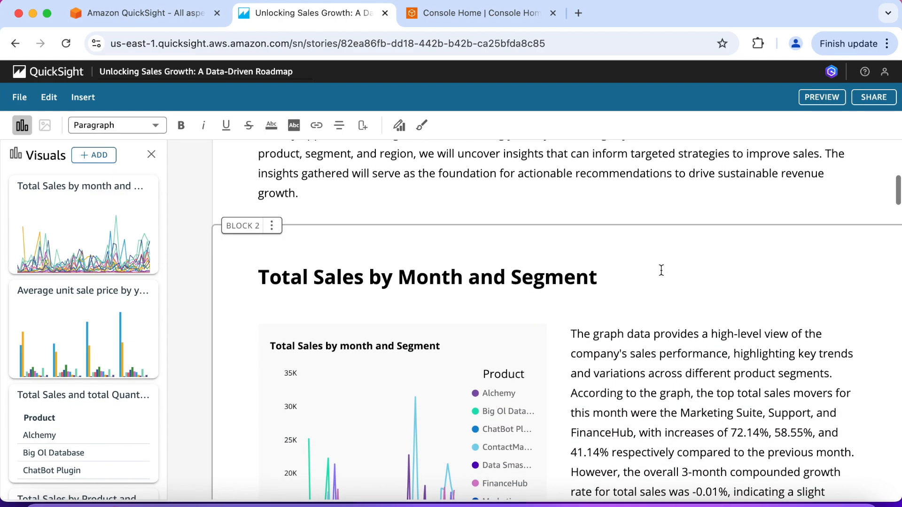
scroll(660, 270, down, 9)
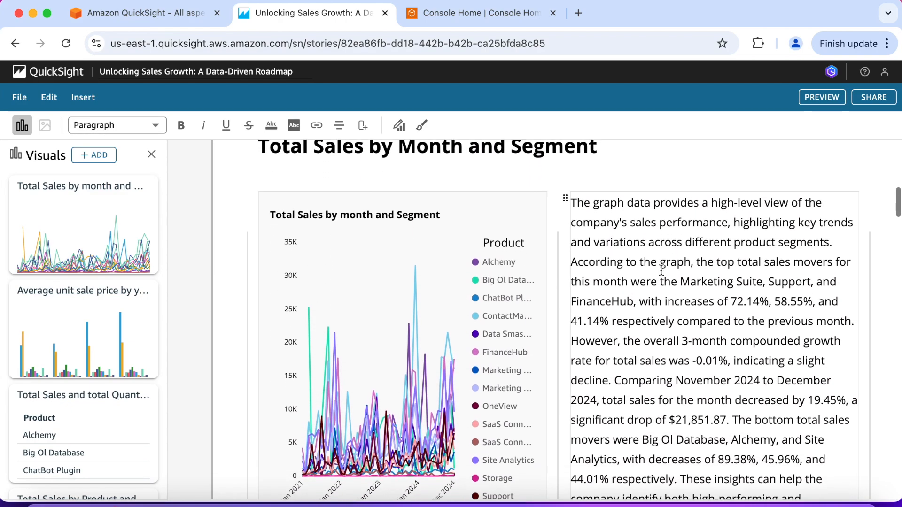
scroll(660, 270, down, 12)
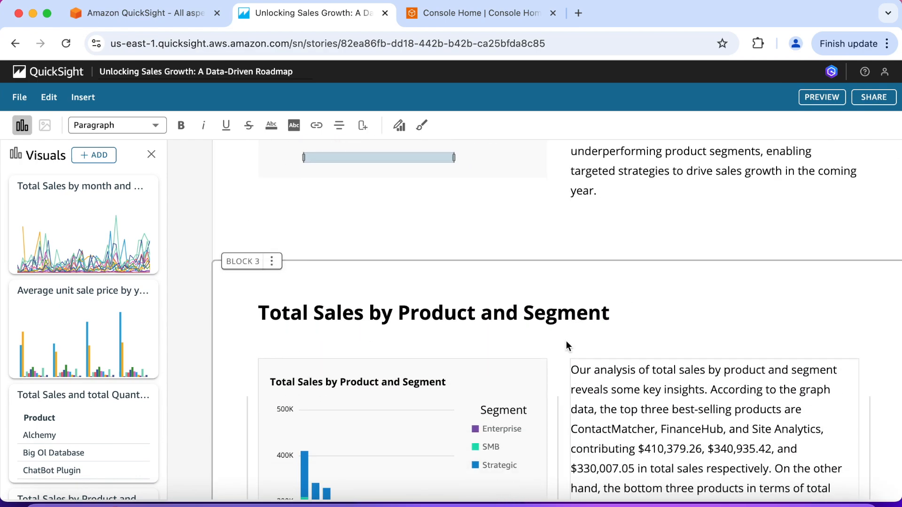
scroll(565, 340, down, 8)
scroll(566, 340, down, 7)
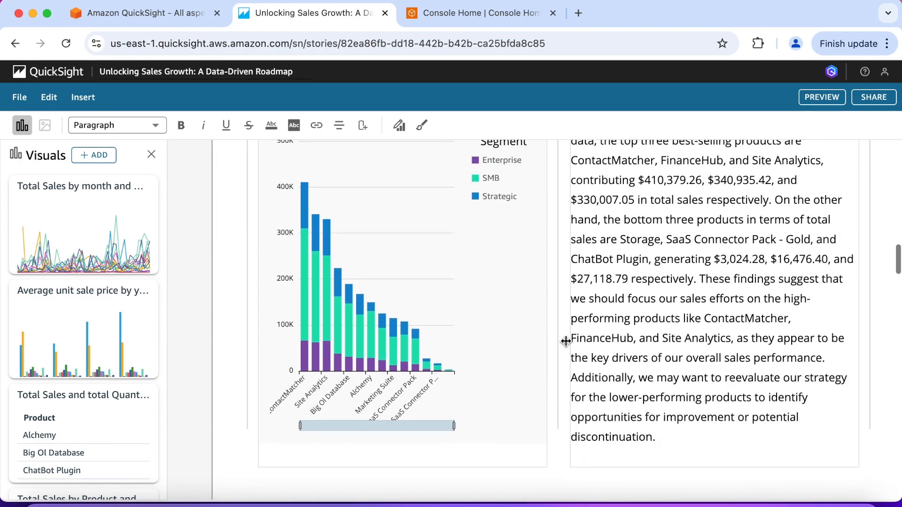
scroll(565, 342, down, 11)
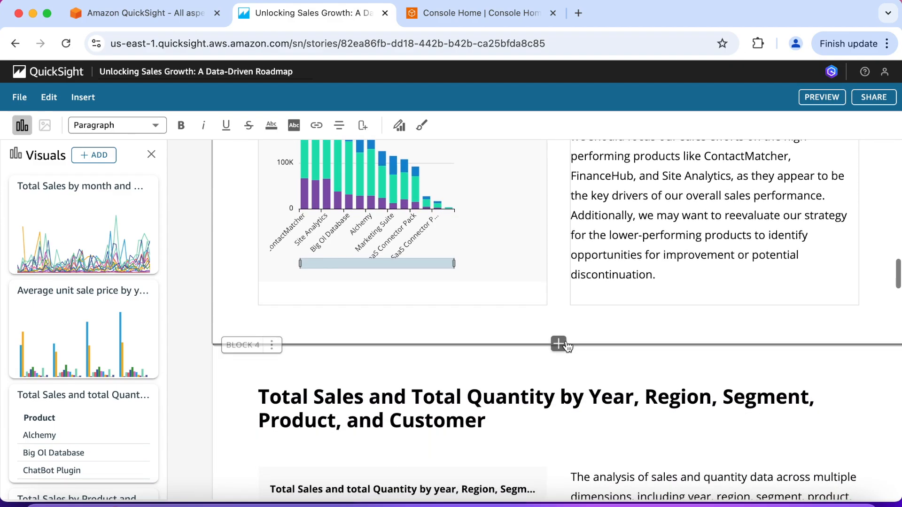
Step: Examine the Total Sales and Total Quantity block, looking through the table's rows and its customer, region, order date, sales and quantity columns
scroll(565, 340, down, 6)
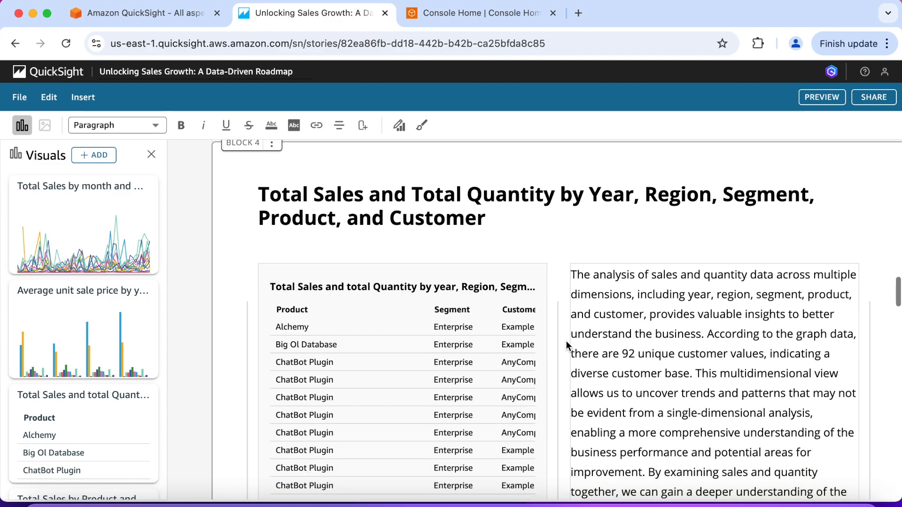
scroll(565, 341, down, 5)
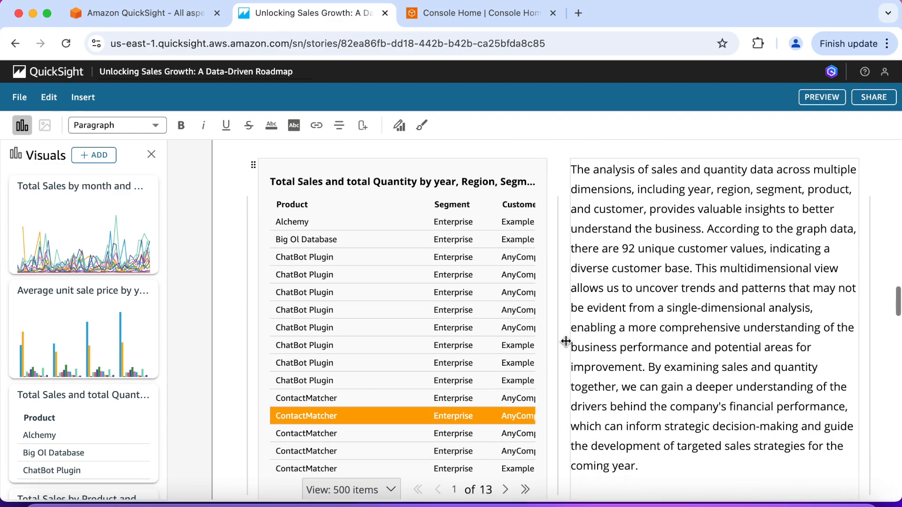
scroll(481, 345, down, 10)
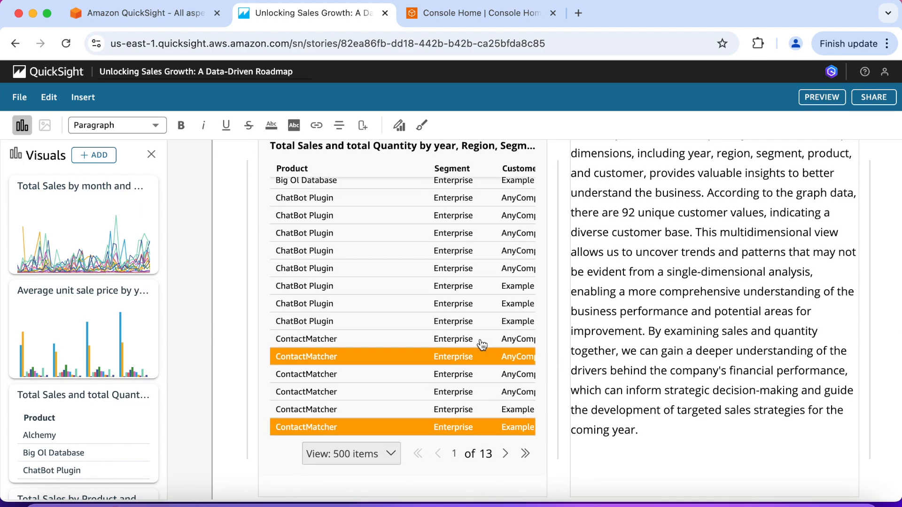
scroll(482, 345, down, 10)
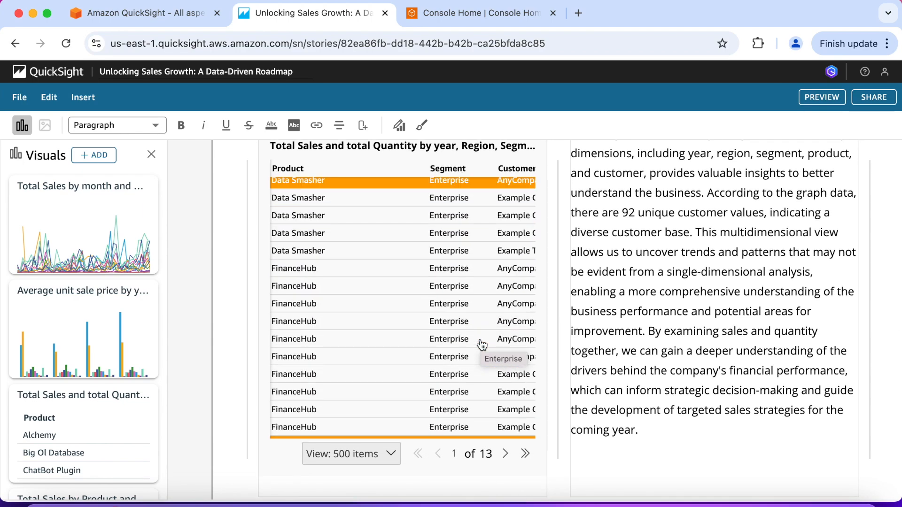
scroll(482, 345, down, 10)
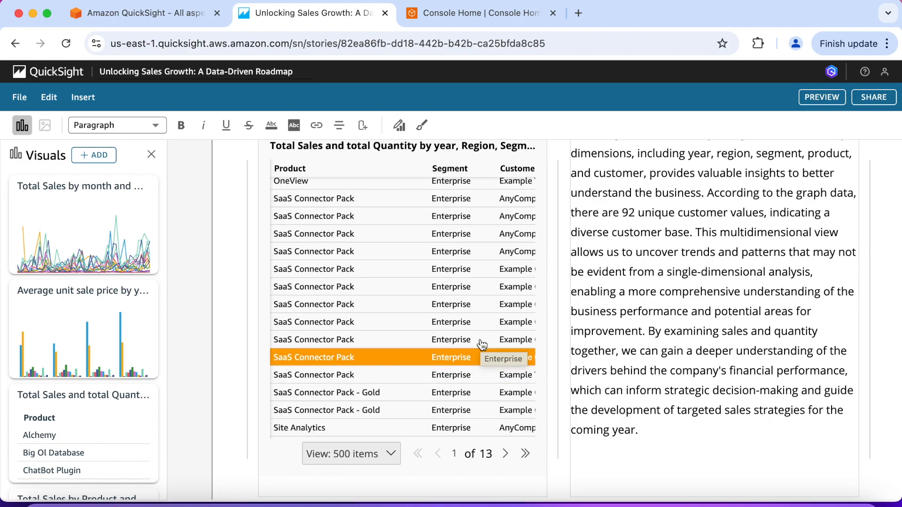
scroll(482, 345, right, 2)
scroll(482, 345, down, 10)
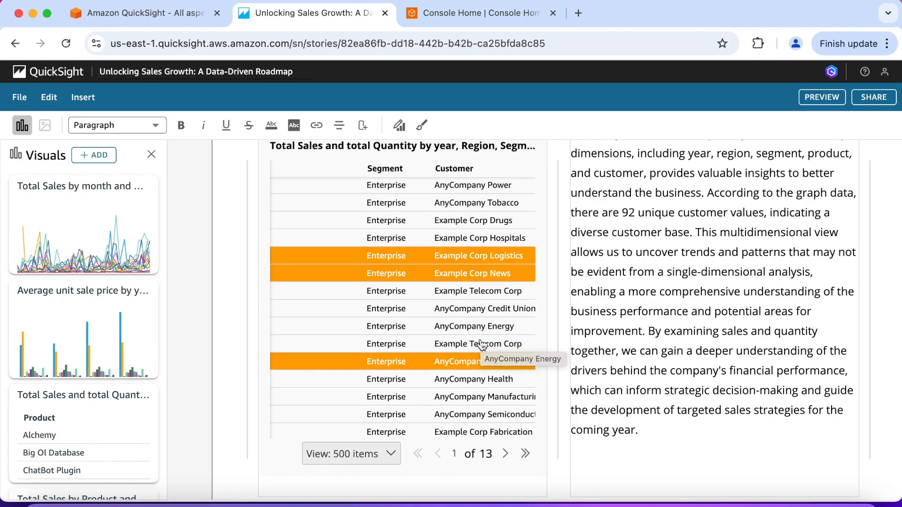
scroll(482, 345, right, 3)
scroll(482, 345, right, 3)
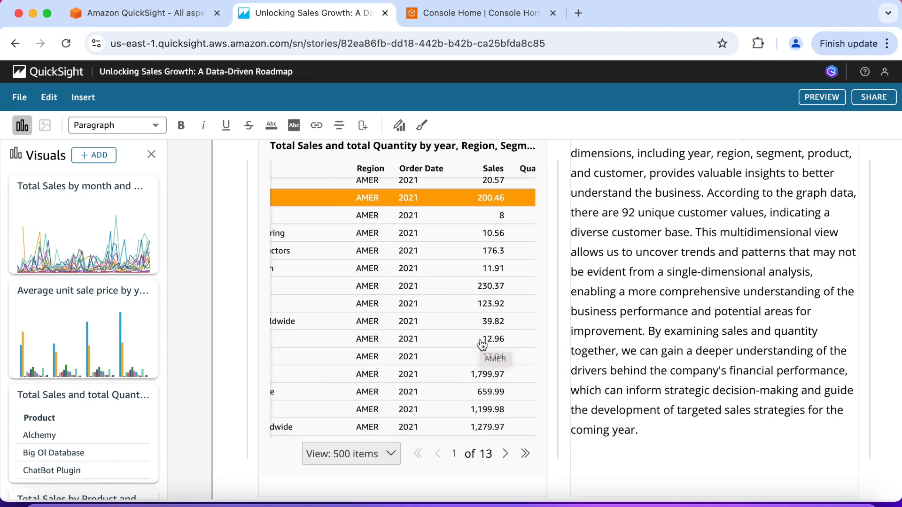
scroll(482, 345, down, 5)
scroll(482, 345, down, 12)
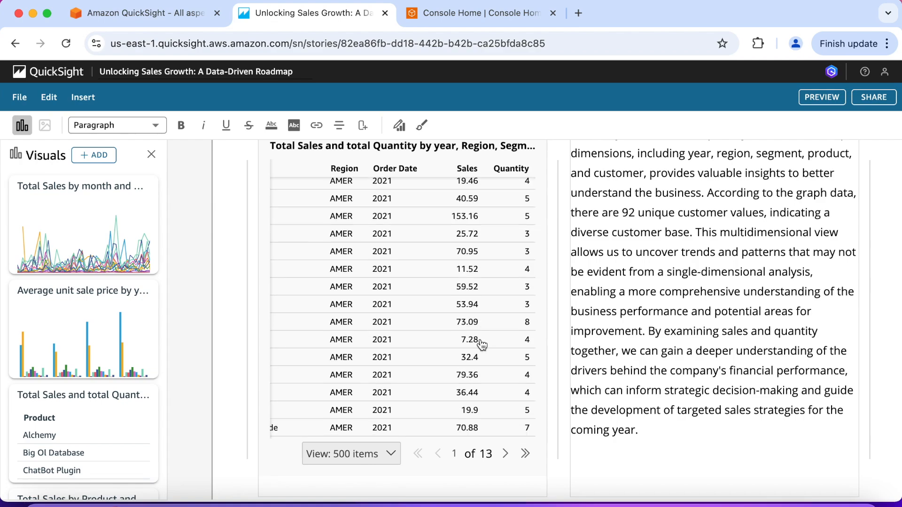
scroll(481, 344, down, 3)
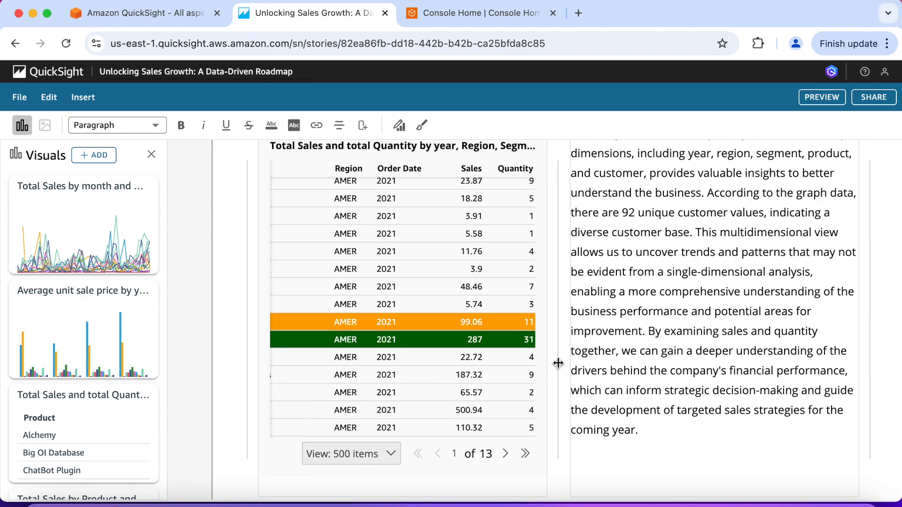
Step: Read the Average Unit Sale Price by Year and Product block and the revisited Total Sales by Month and Segment block
scroll(558, 363, down, 5)
scroll(558, 362, down, 5)
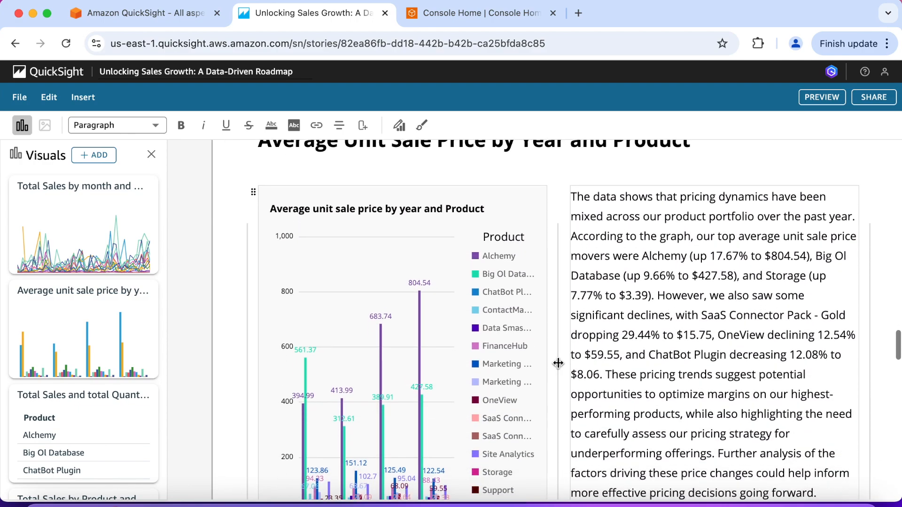
scroll(558, 362, down, 1)
scroll(558, 363, down, 5)
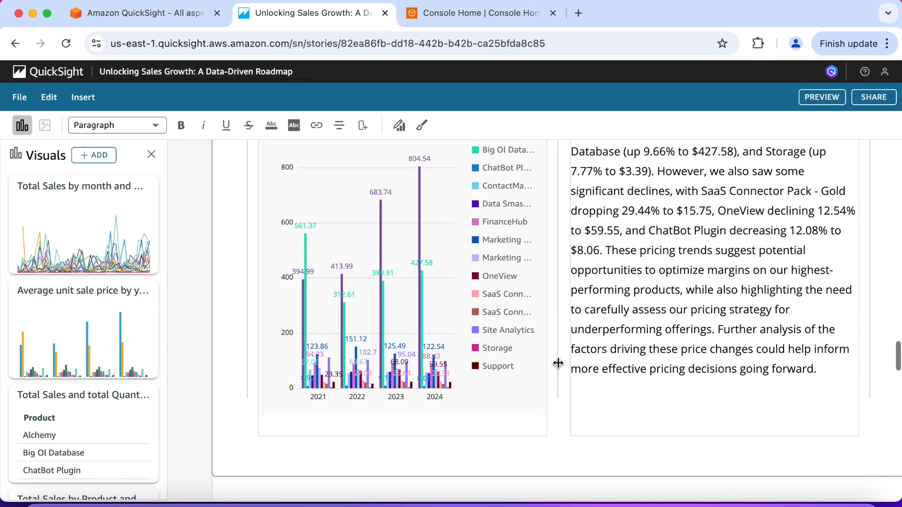
scroll(558, 362, down, 5)
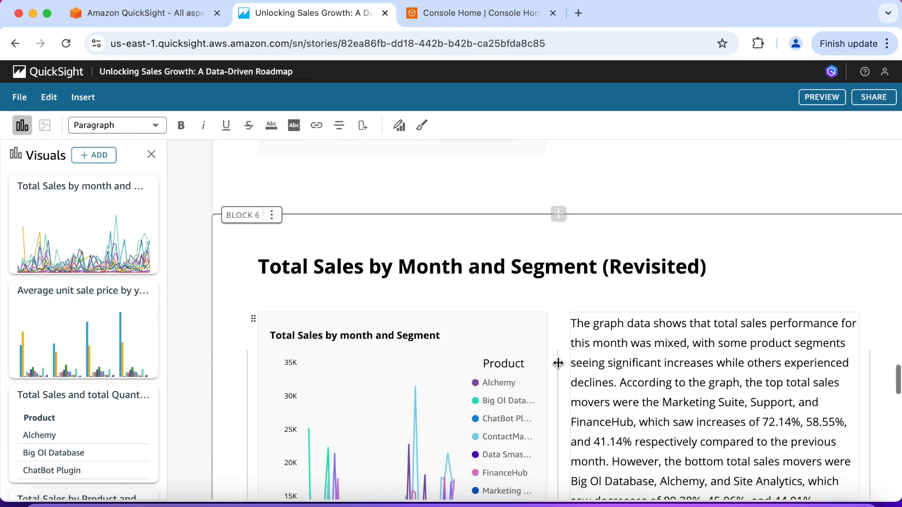
scroll(558, 363, down, 5)
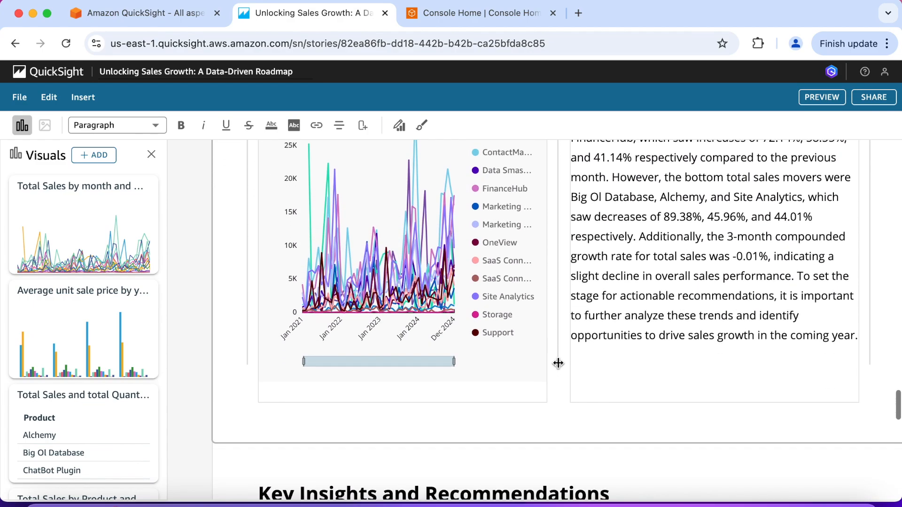
Step: Read the story's closing Key Insights and Recommendations, Call to Action and Conclusion blocks
scroll(559, 364, down, 5)
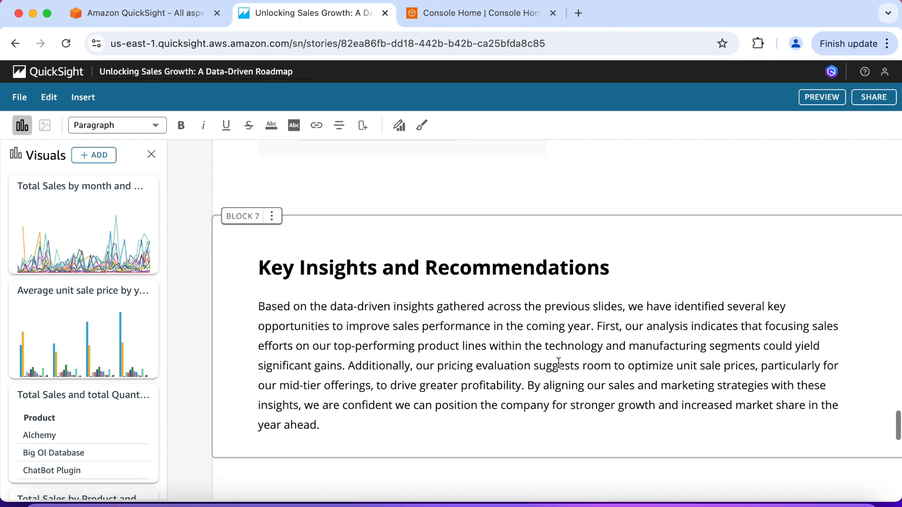
scroll(558, 363, down, 4)
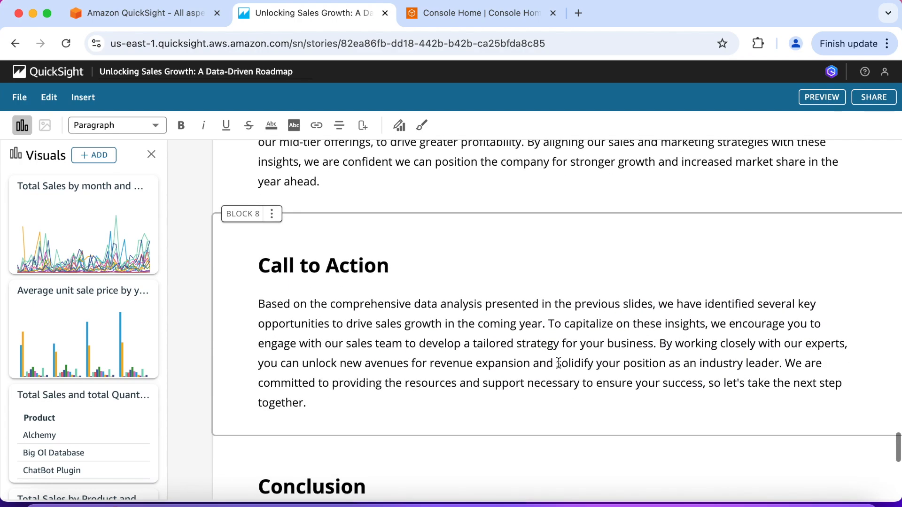
scroll(534, 344, down, 4)
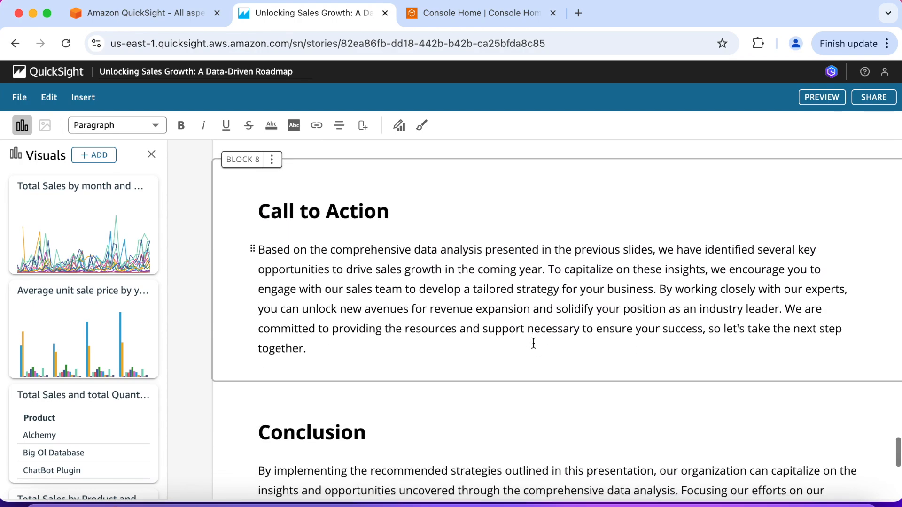
scroll(534, 343, down, 1)
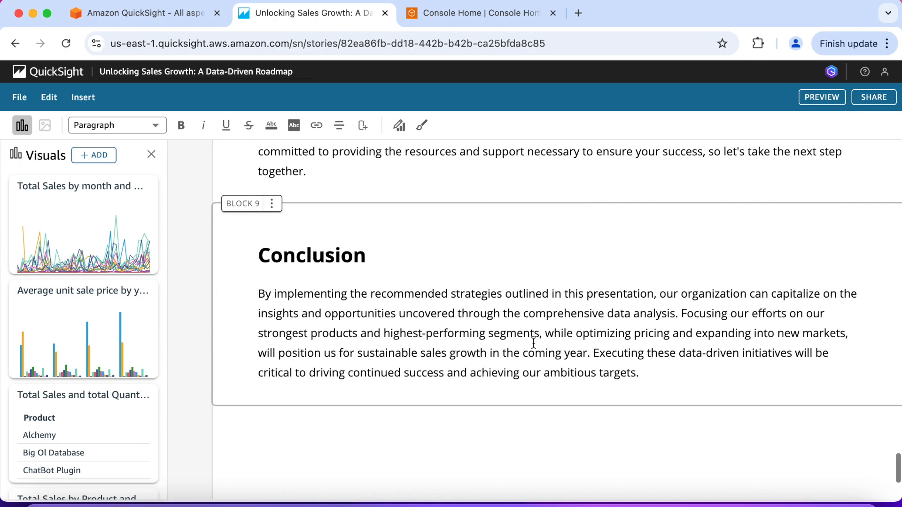
scroll(534, 343, down, 1)
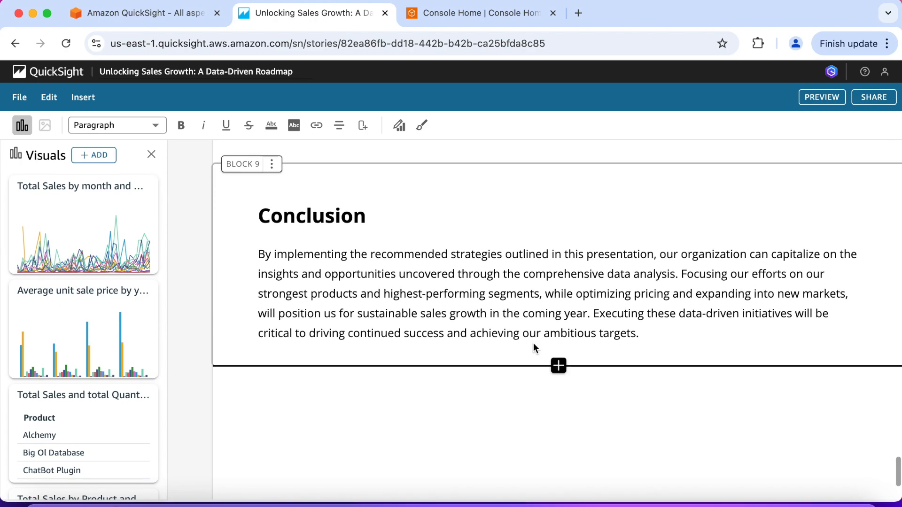
scroll(533, 345, up, 3)
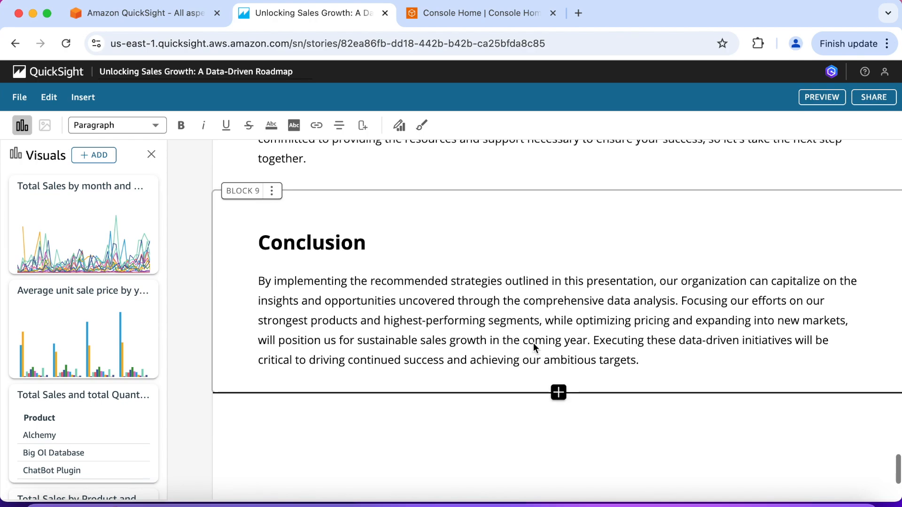
scroll(533, 342, up, 1)
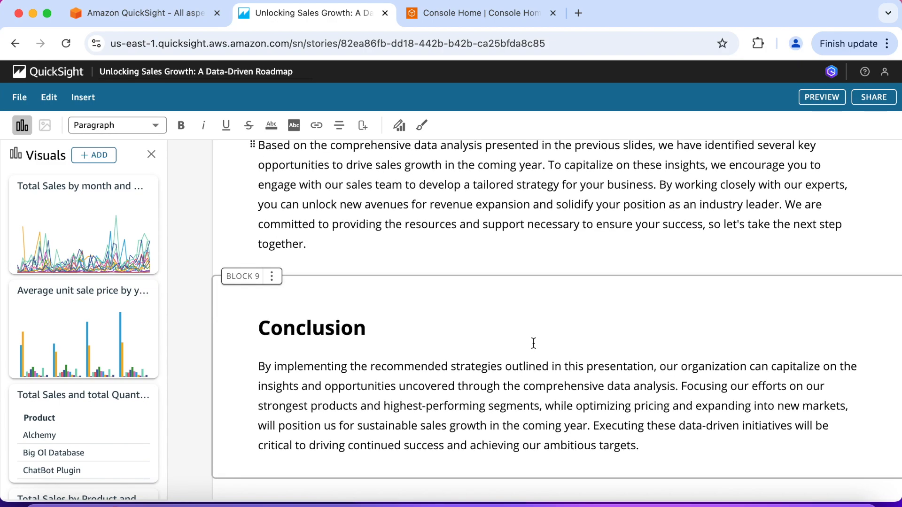
scroll(533, 343, up, 10)
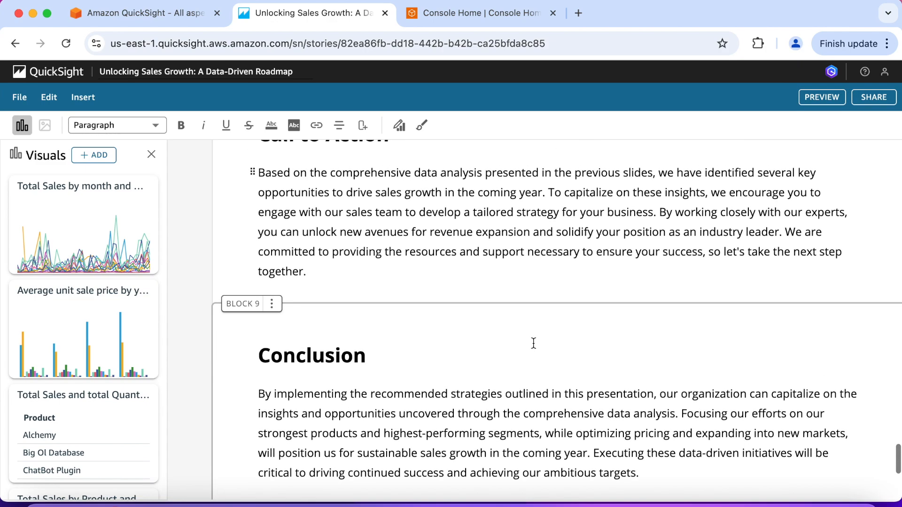
Step: Replace the [Name] placeholder in the story cover's "Prepared by" line with the author's full name, keeping the brackets
scroll(534, 343, up, 20)
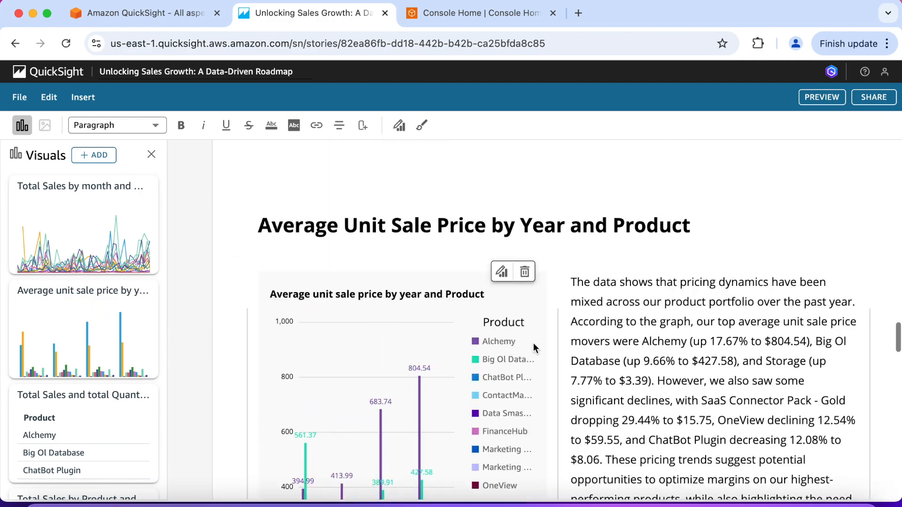
scroll(533, 343, up, 15)
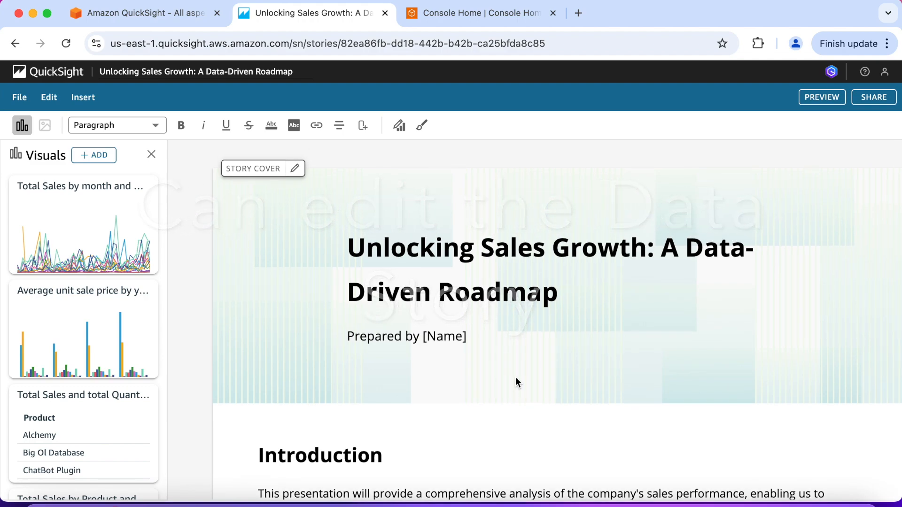
click(455, 337)
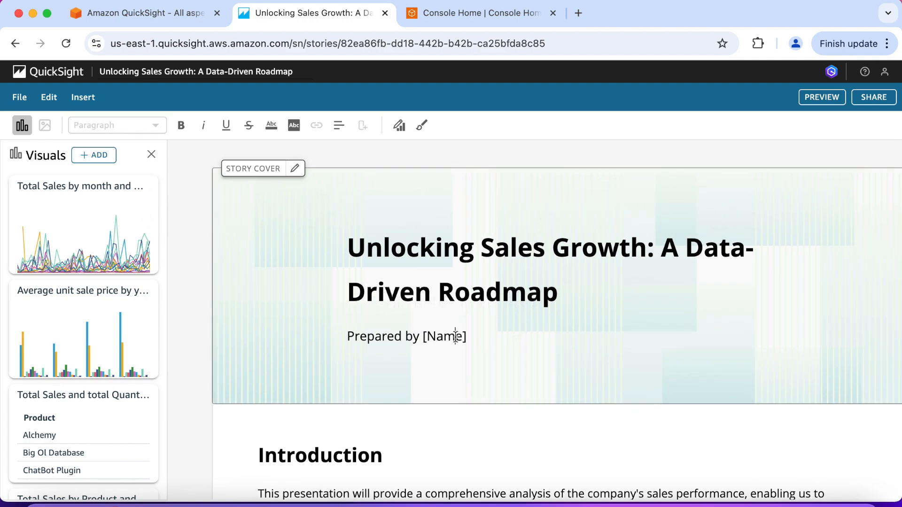
key(Right)
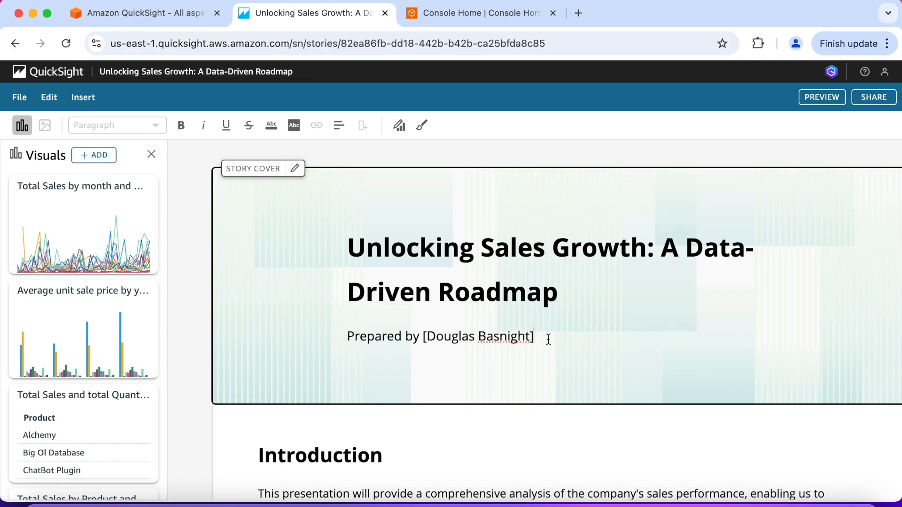
scroll(550, 366, down, 1)
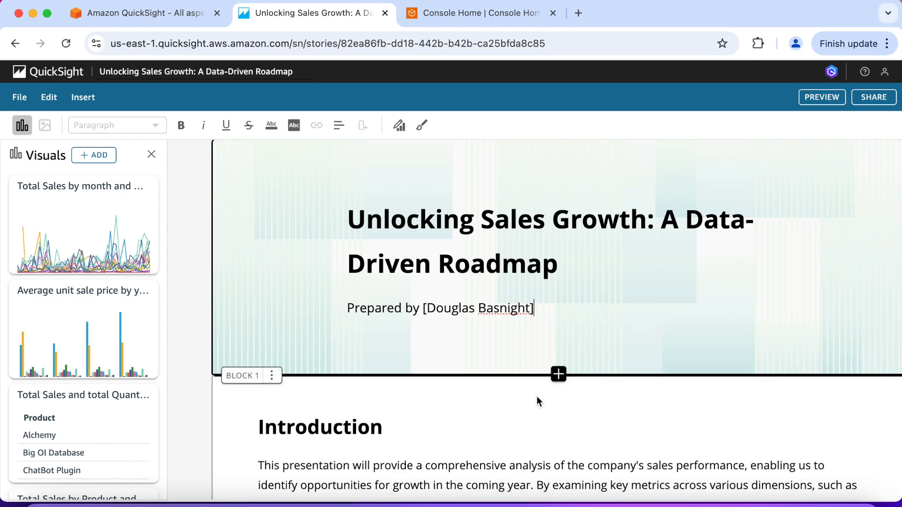
Step: Open the story style settings and make the author's name on the story cover bold
click(422, 127)
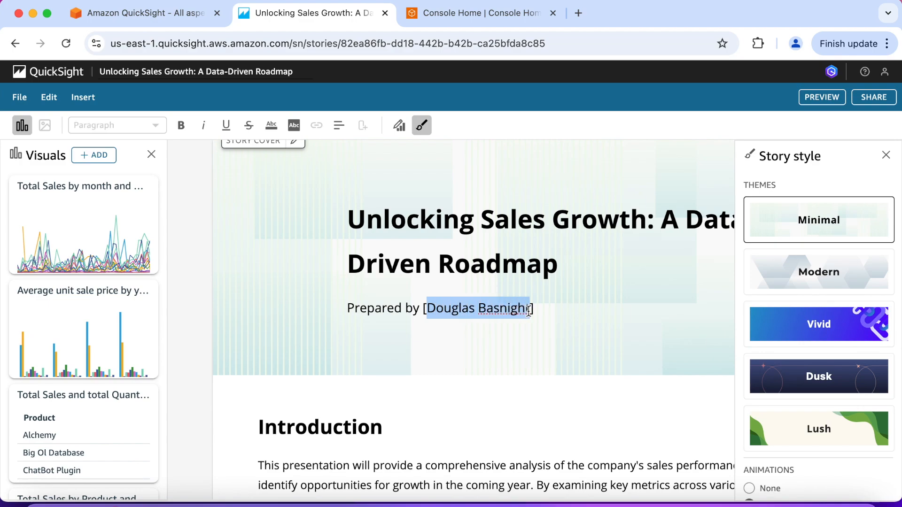
click(181, 126)
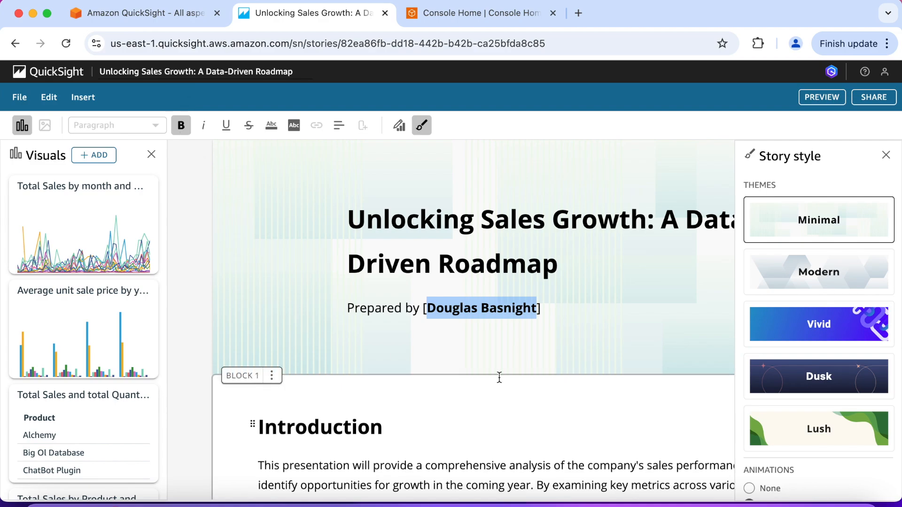
click(512, 351)
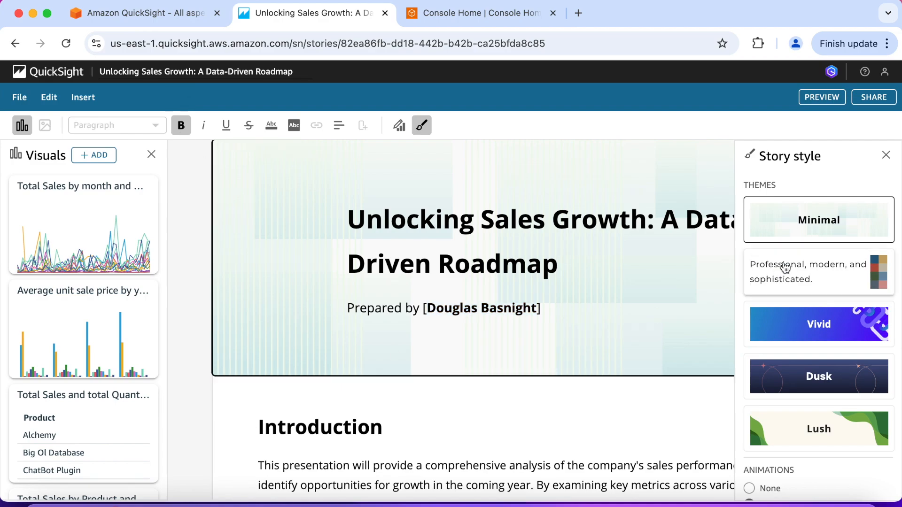
Step: Try the Modern, Vivid, Dusk and Lush themes on the story, and return to the Minimal theme
click(797, 275)
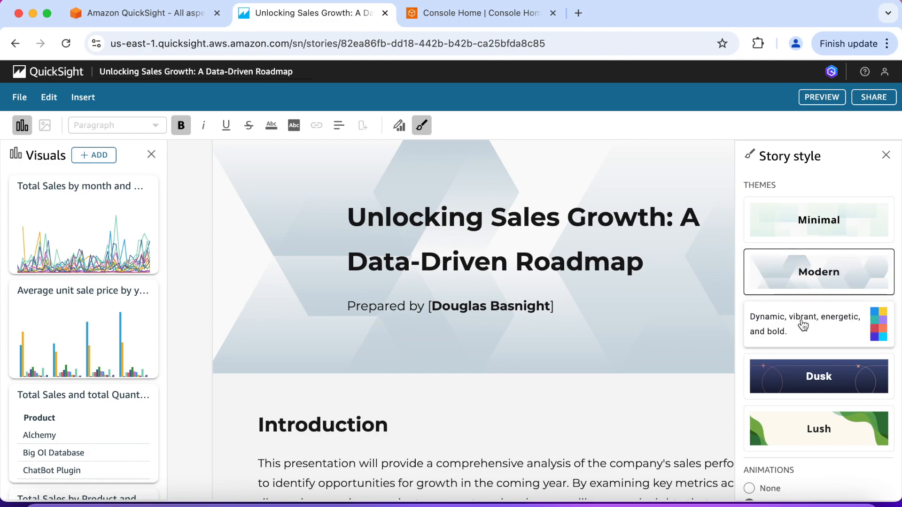
click(803, 325)
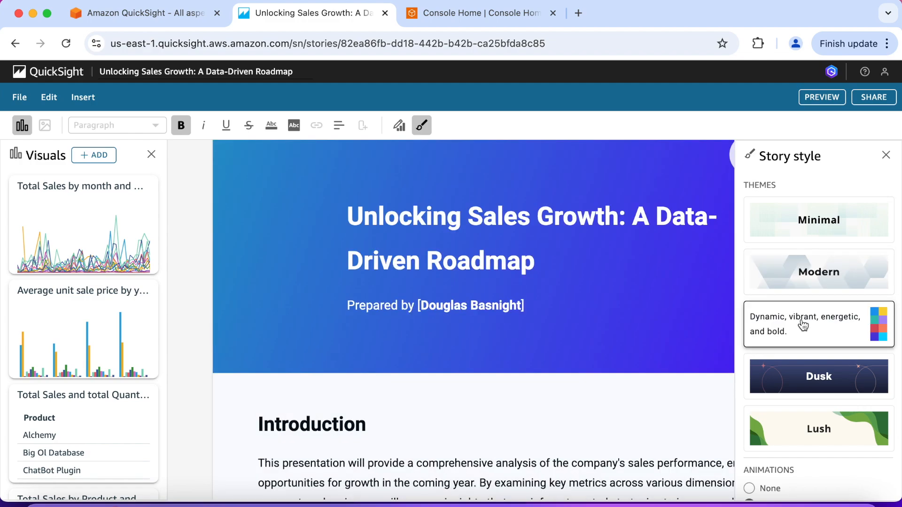
click(810, 383)
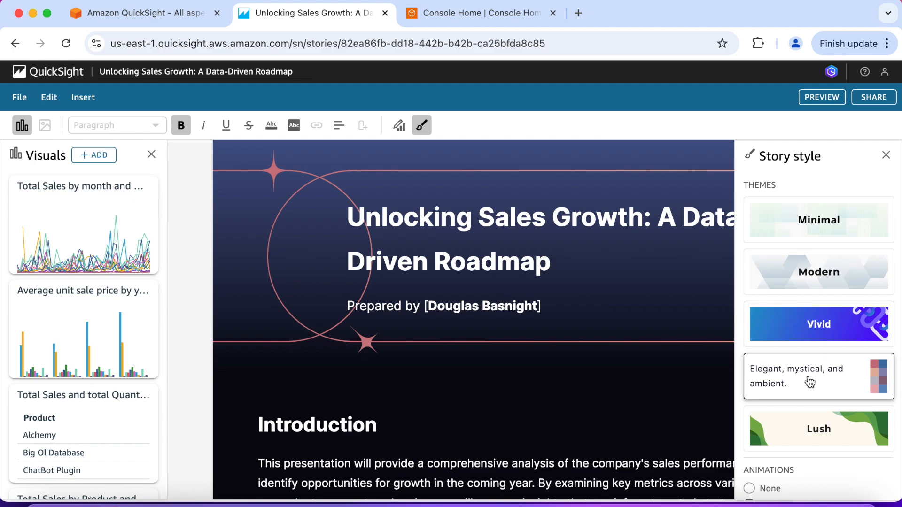
scroll(591, 348, down, 5)
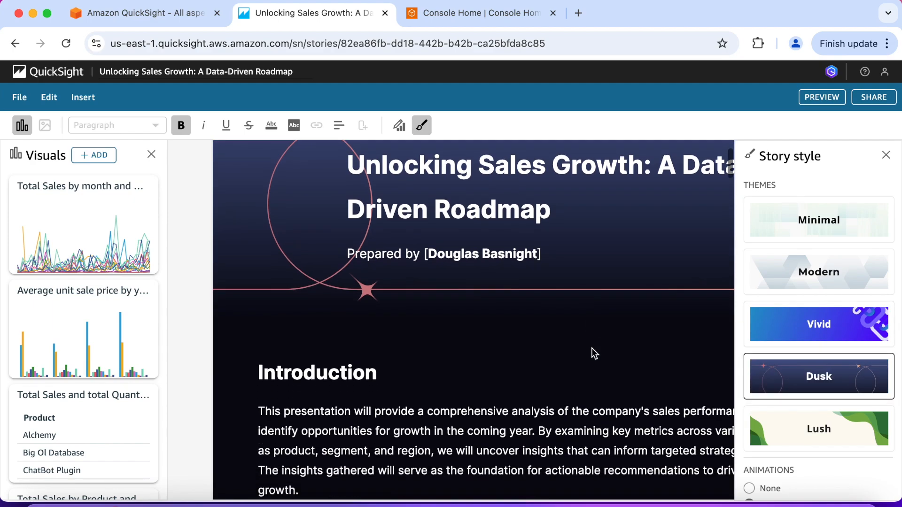
scroll(591, 347, up, 2)
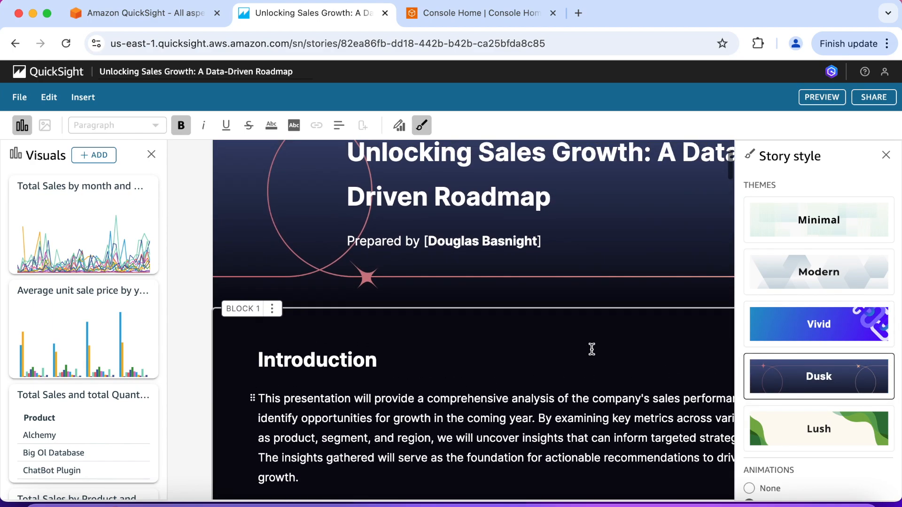
click(785, 425)
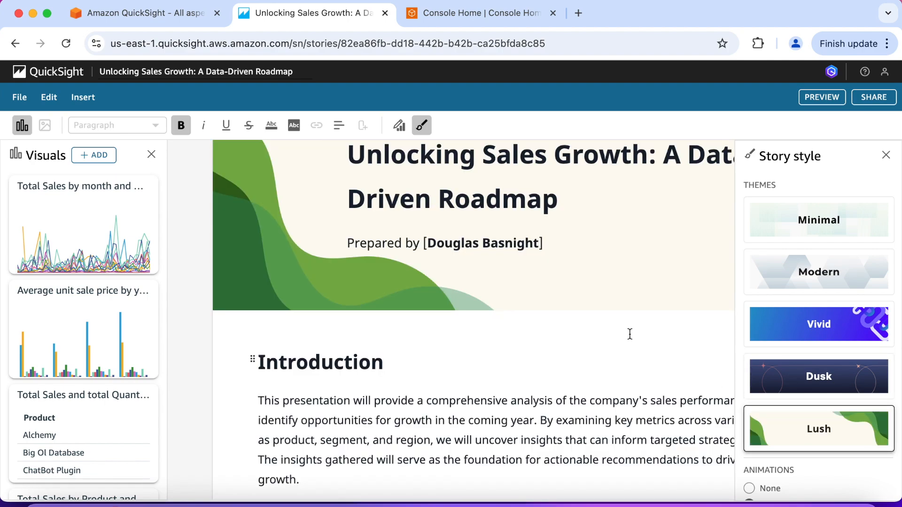
scroll(626, 328, up, 2)
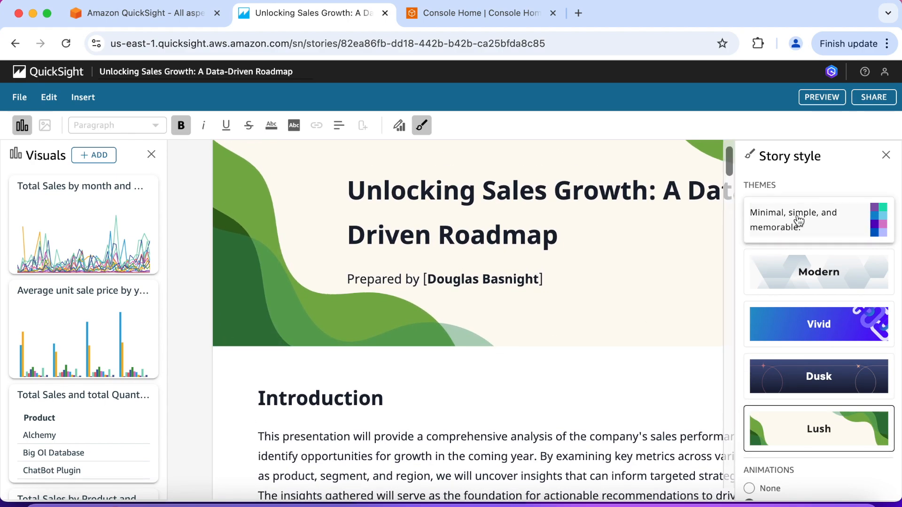
click(798, 220)
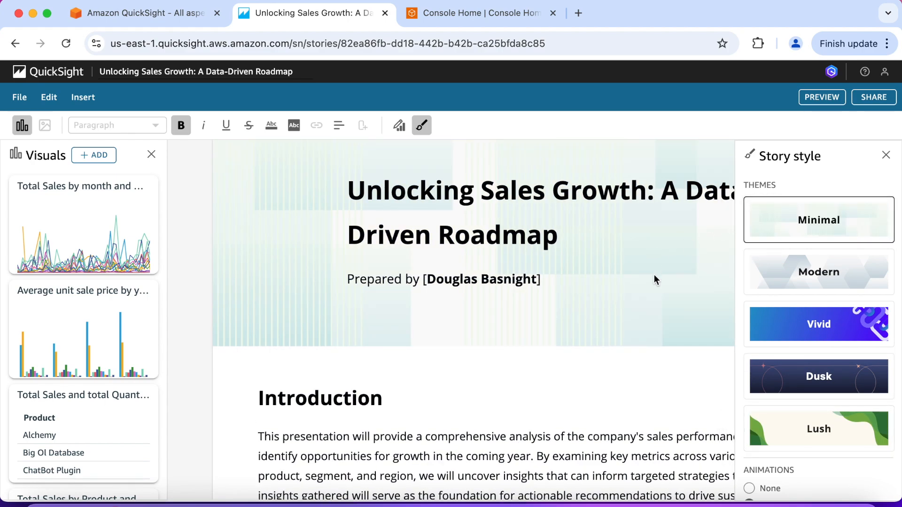
Step: Look over the story's first blocks and check which block actions are offered for the Introduction block
scroll(681, 391, down, 5)
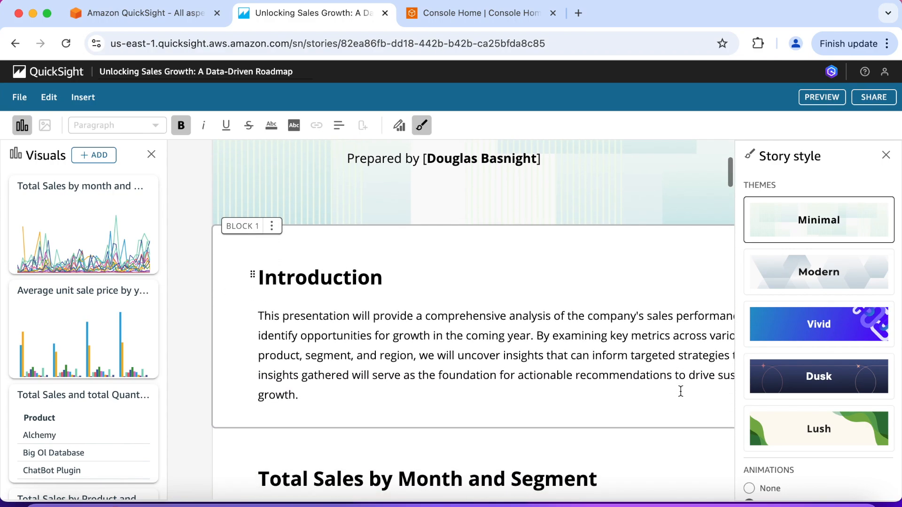
scroll(680, 390, down, 1)
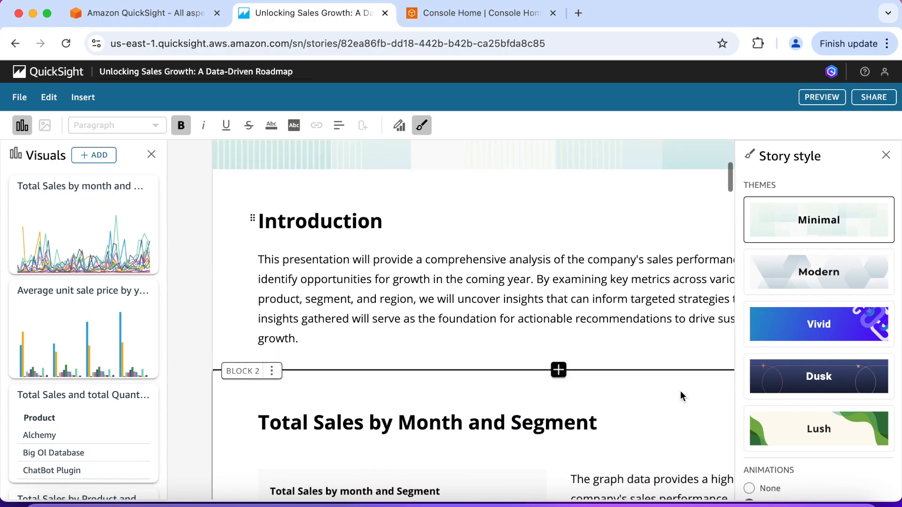
scroll(680, 394, down, 2)
scroll(680, 390, down, 1)
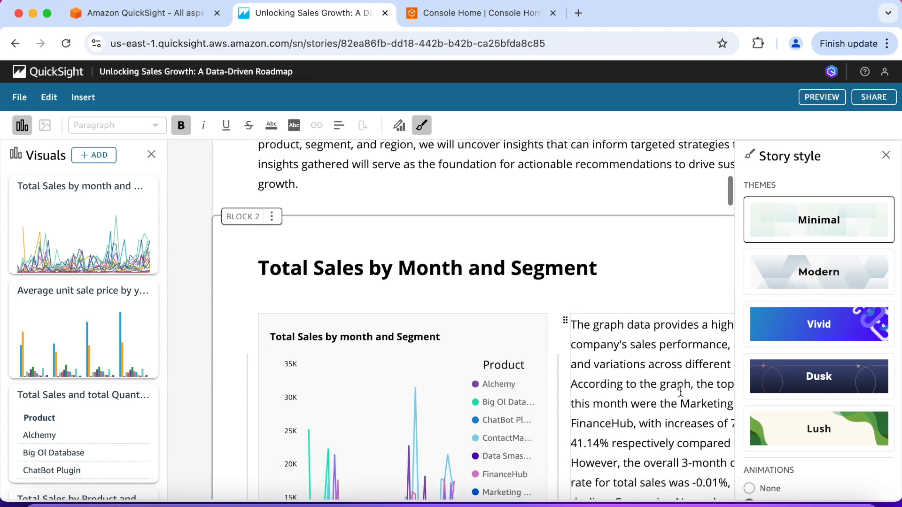
scroll(680, 390, up, 3)
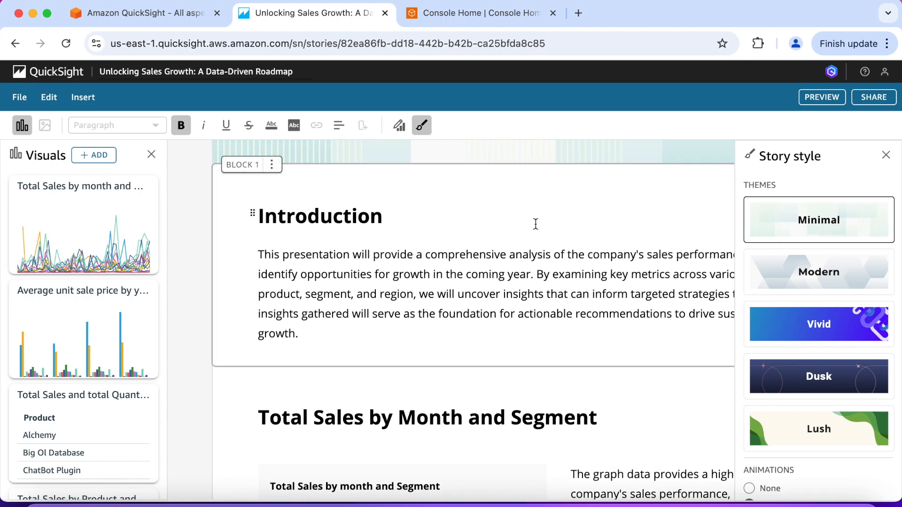
mouse_move(497, 224)
mouse_down()
mouse_move(496, 252)
mouse_move(494, 232)
mouse_up()
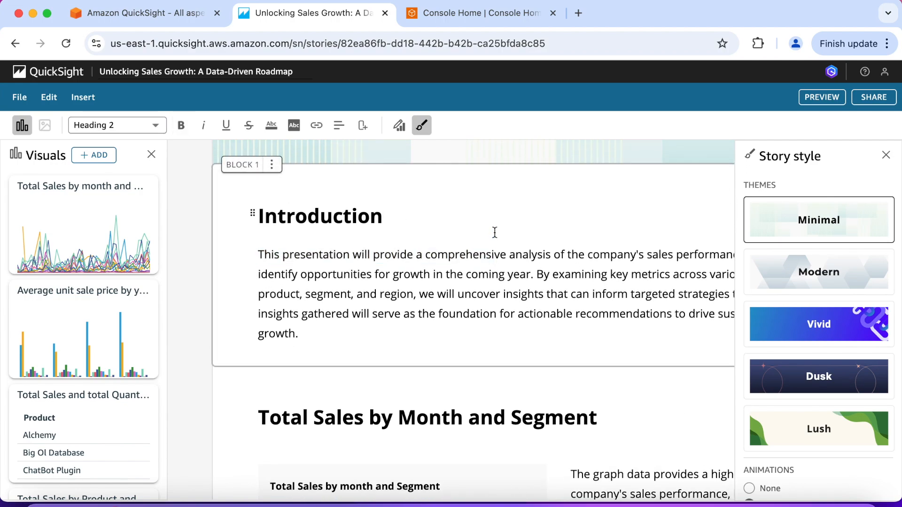
click(272, 166)
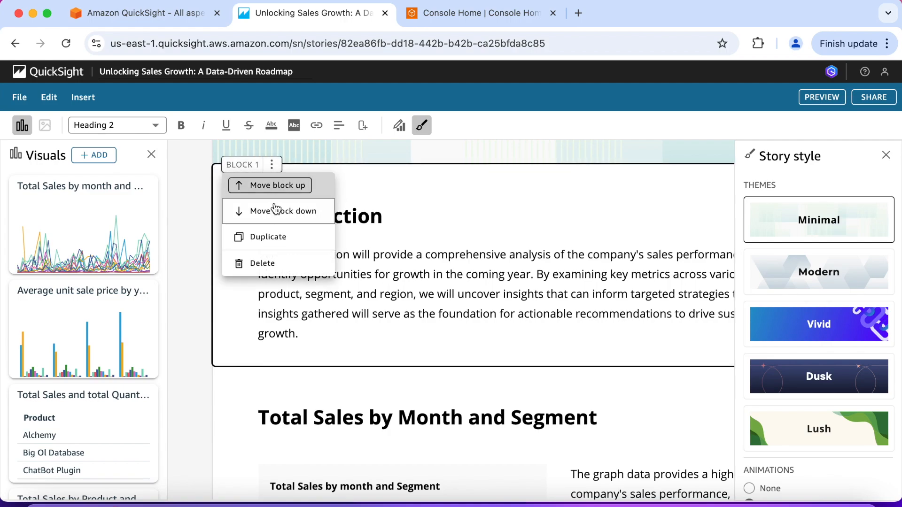
key(Escape)
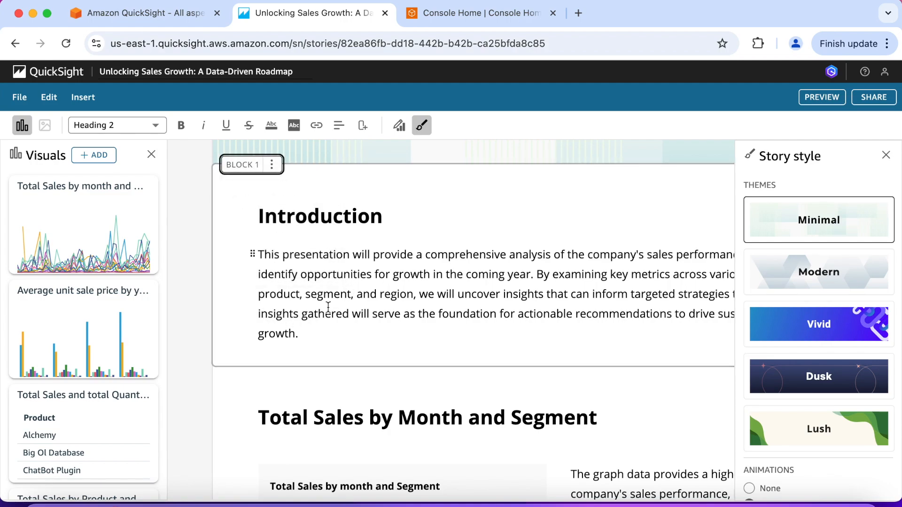
Step: Examine the story style's animation types and the available animation speeds without changing them
scroll(440, 319, down, 3)
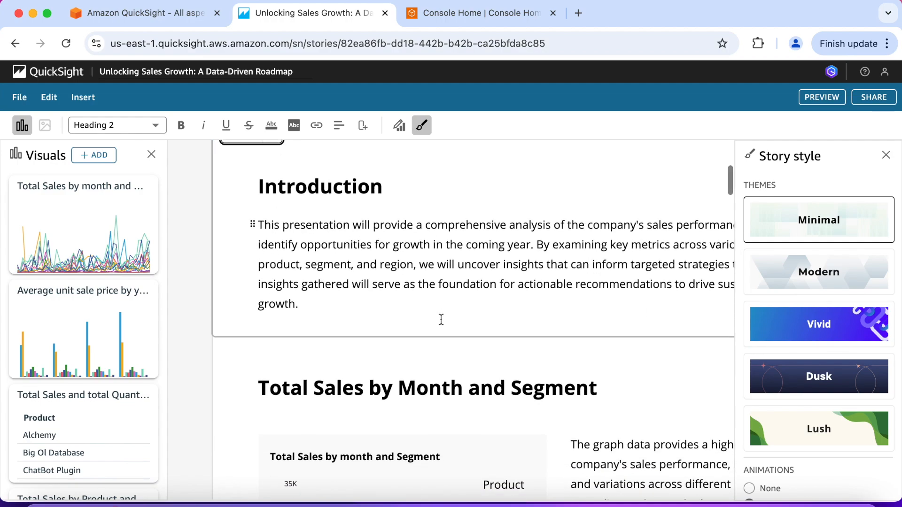
scroll(441, 319, down, 2)
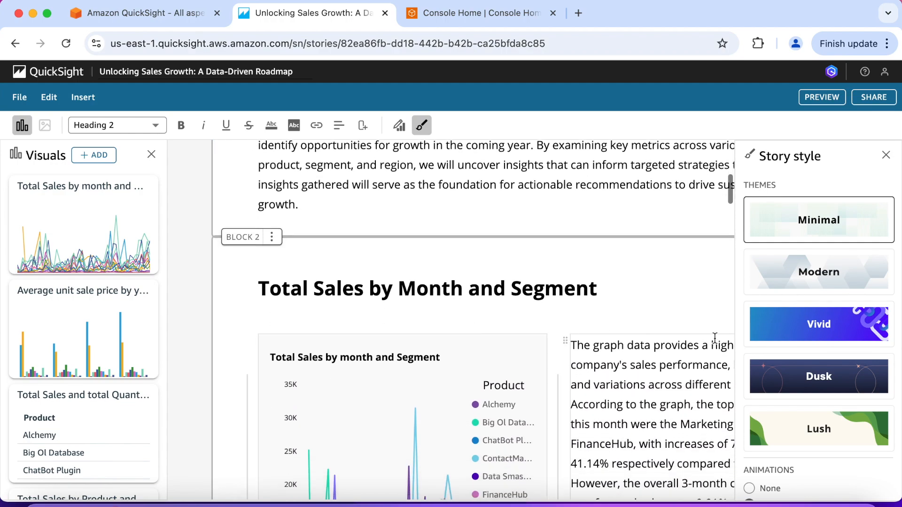
scroll(776, 329, down, 1)
scroll(776, 329, down, 2)
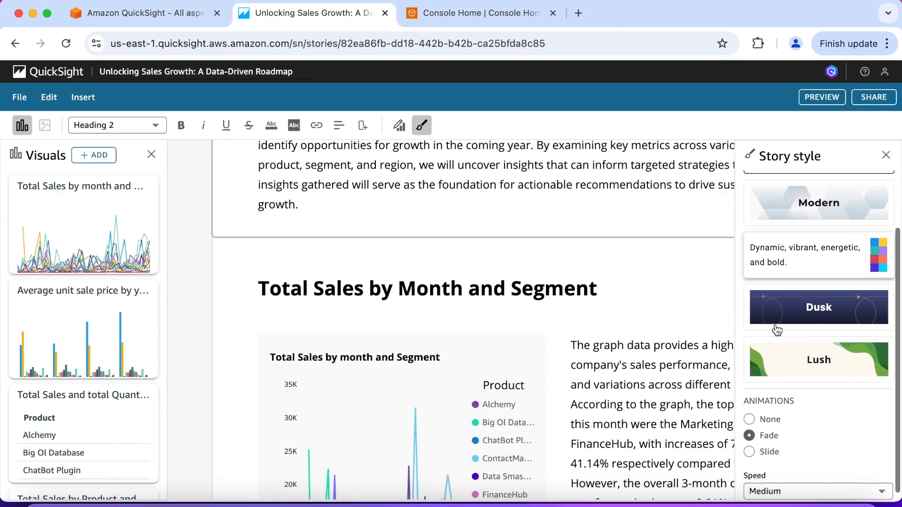
click(878, 483)
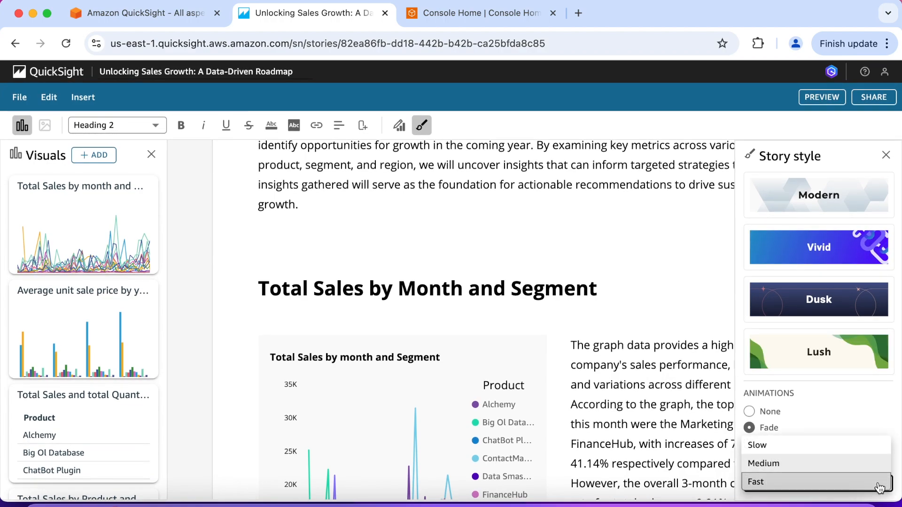
click(836, 392)
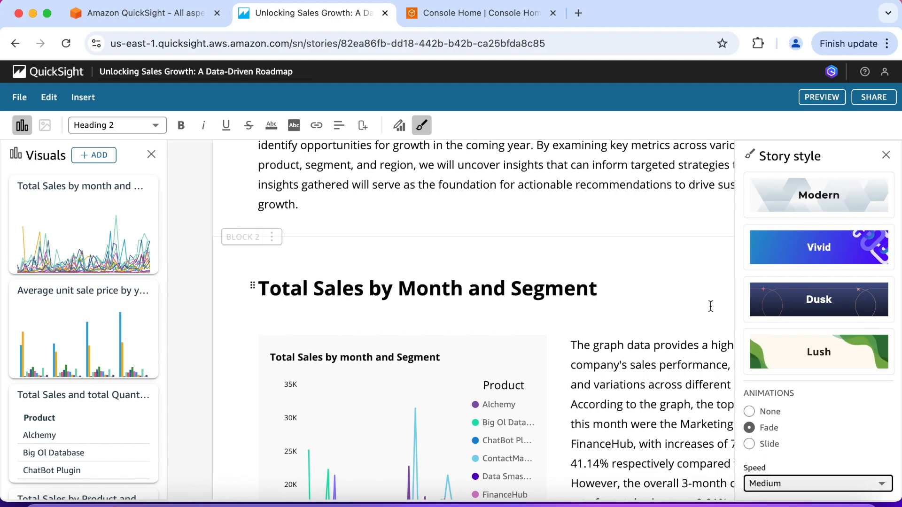
Step: Return to the story cover and look through the list of visuals available for the story
scroll(704, 302, up, 3)
scroll(705, 306, up, 5)
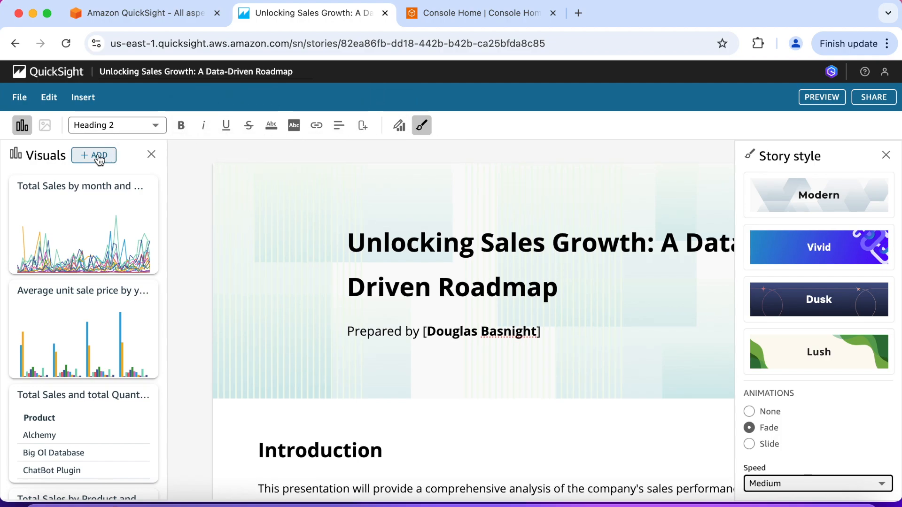
scroll(68, 286, down, 1)
scroll(68, 286, down, 5)
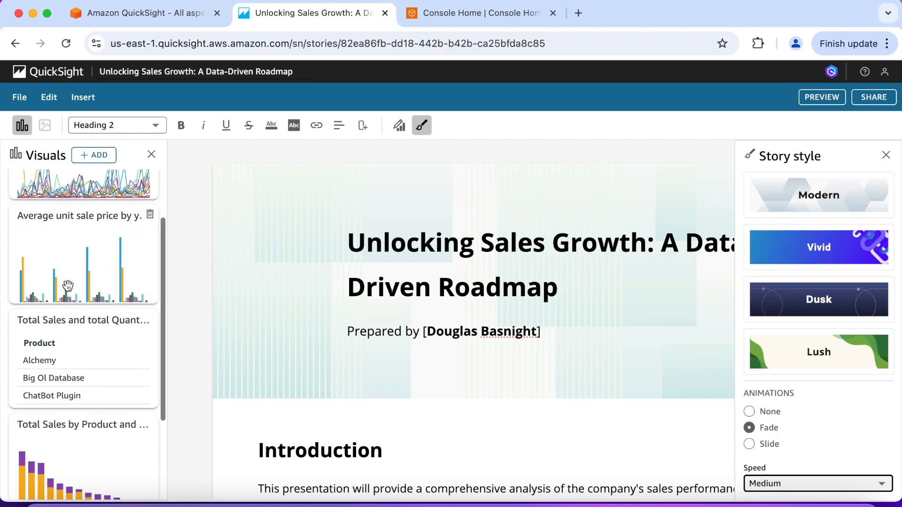
scroll(71, 342, down, 2)
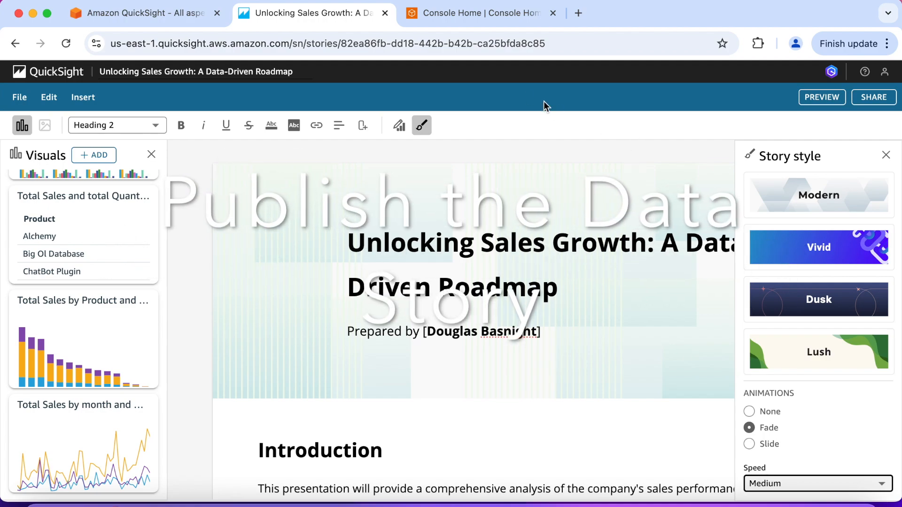
Step: Rename the data story as "GenBI Sample Data Story"
triple_click(292, 74)
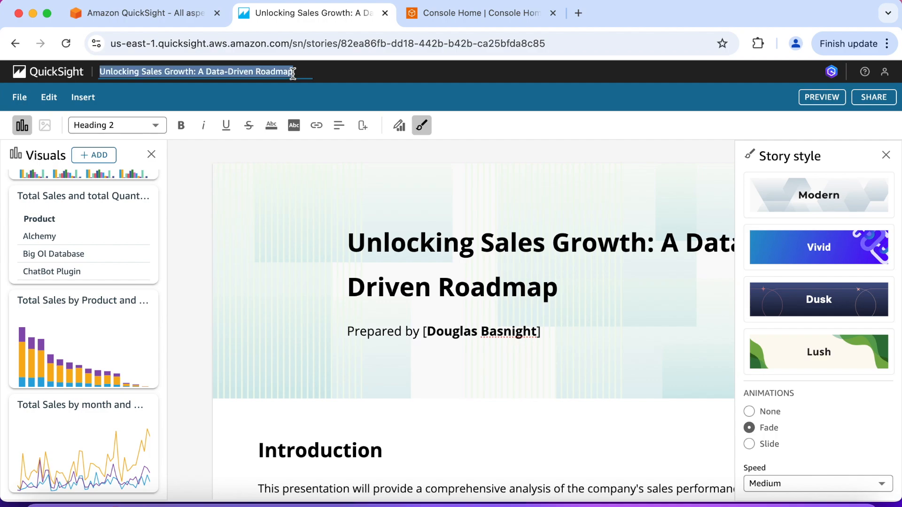
text(GenBI)
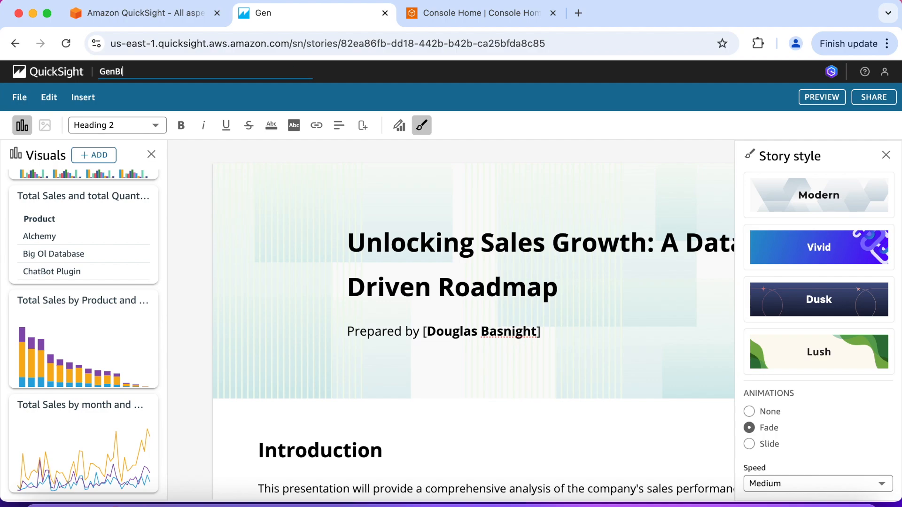
text( Sample )
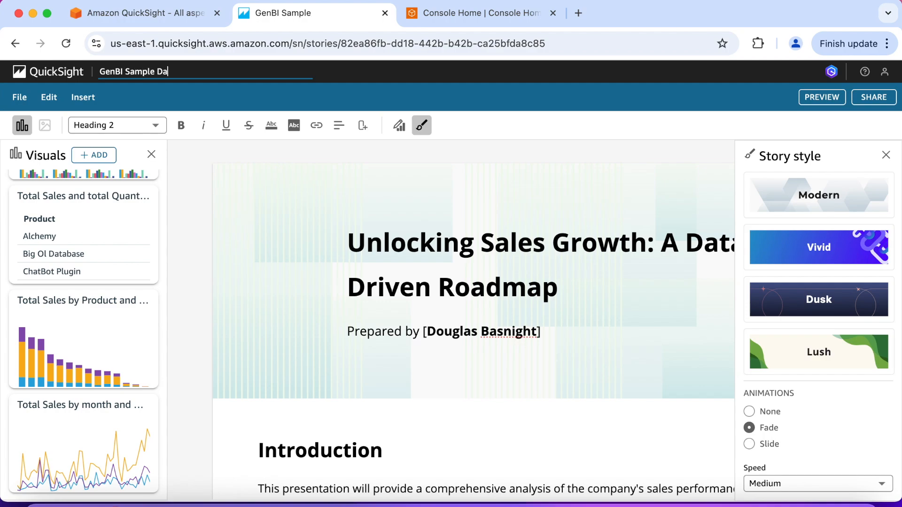
text(Data Story)
click(339, 74)
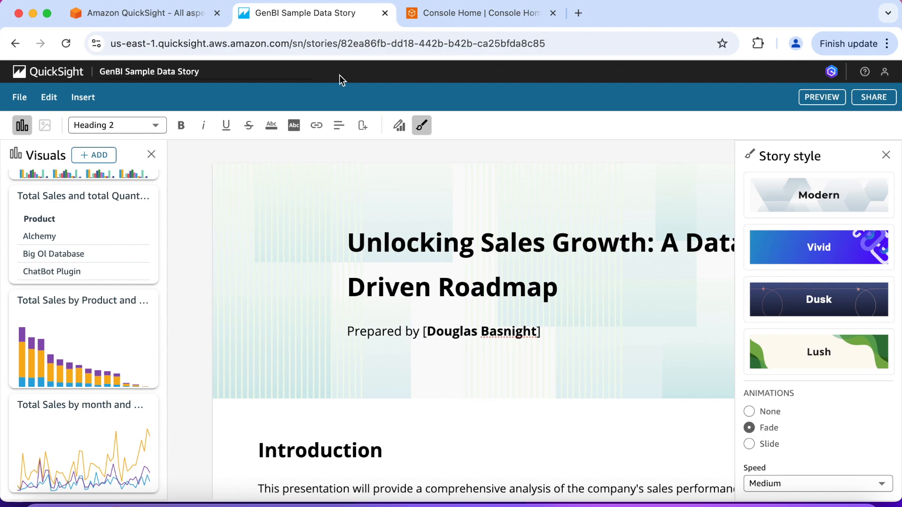
Step: Close the story style settings, then publish the data story and share it with the user CLS-Test-Reader
click(886, 155)
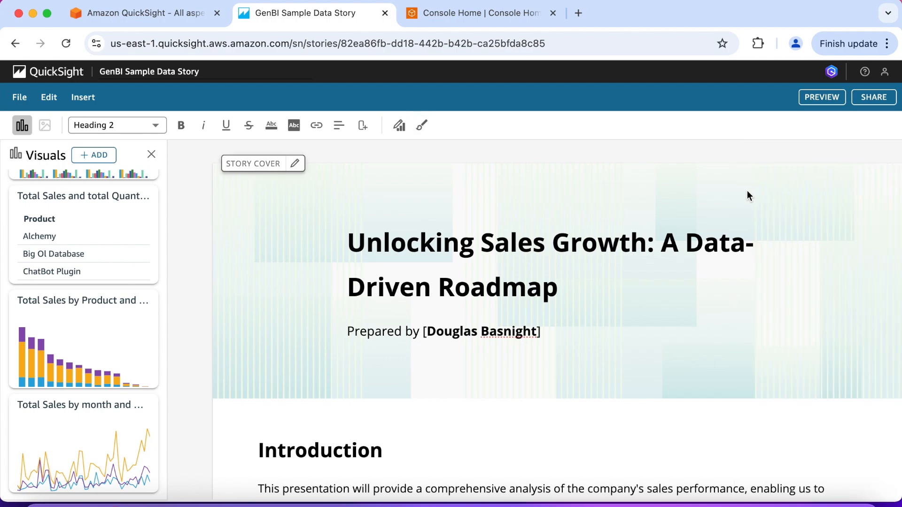
click(872, 97)
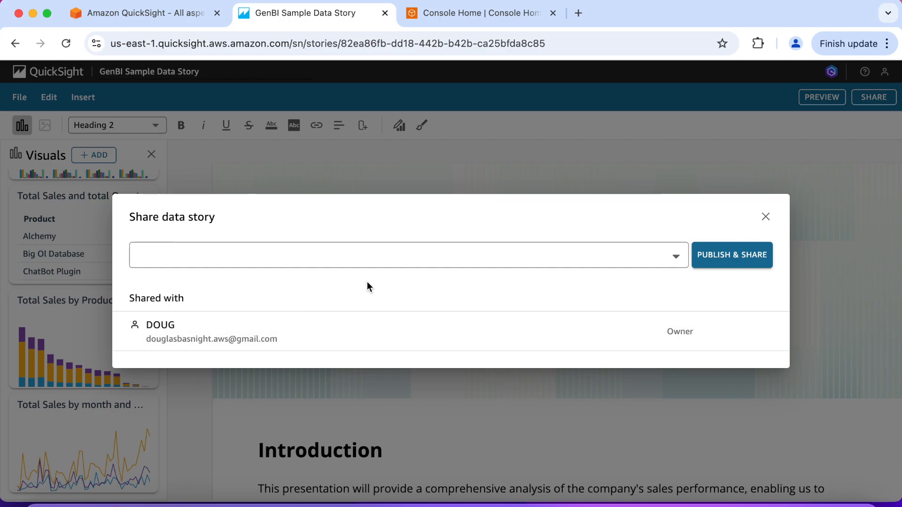
click(368, 256)
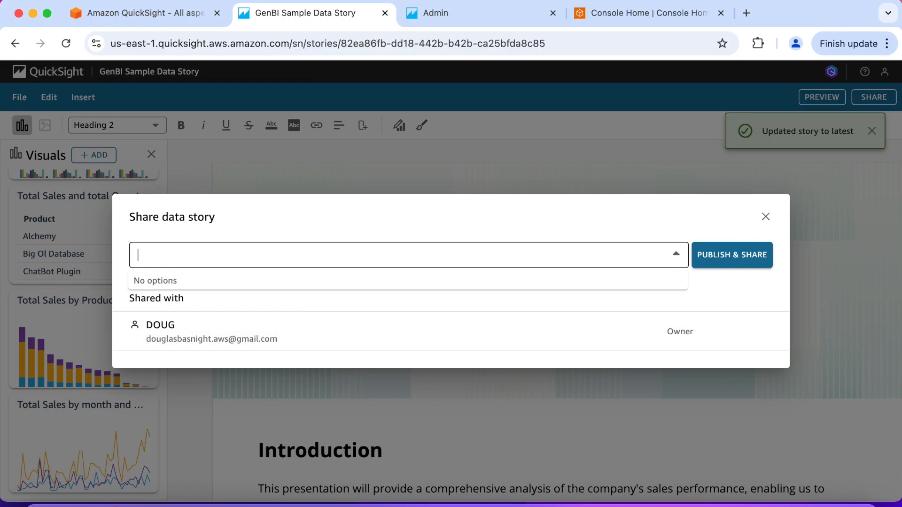
text(CLS)
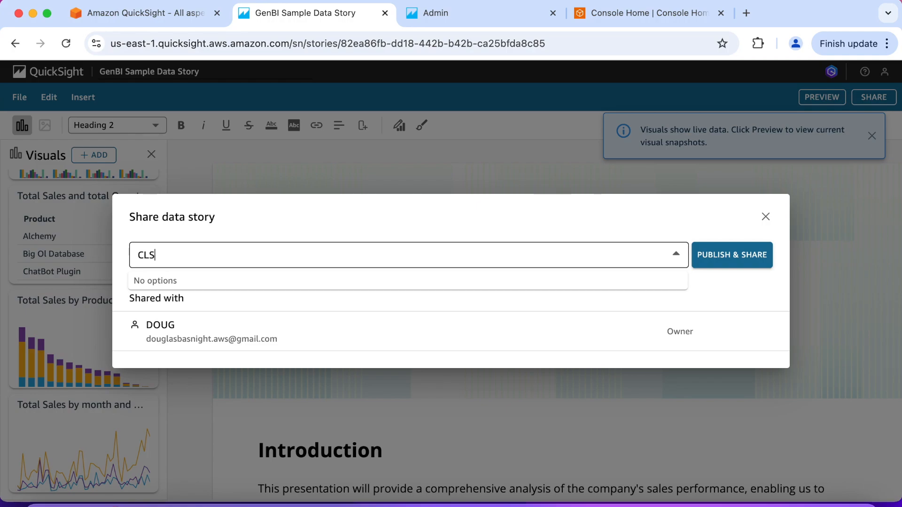
text(-Test)
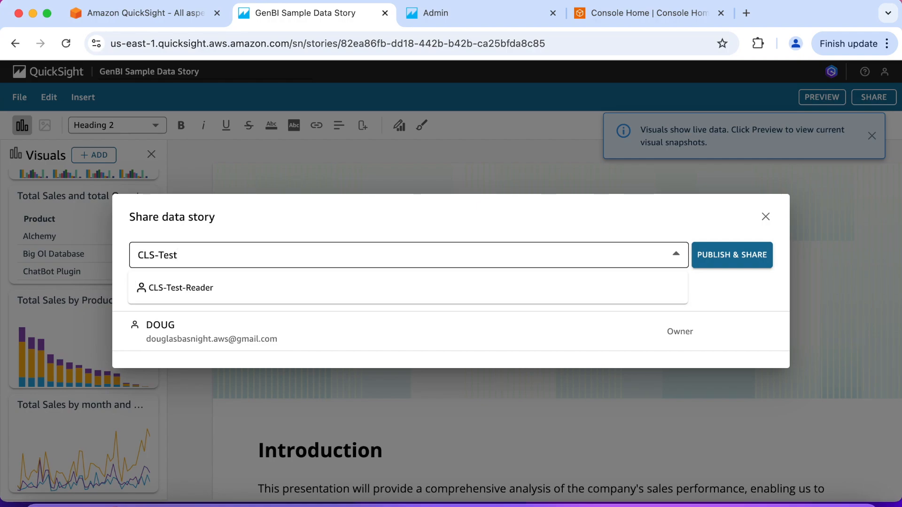
click(218, 295)
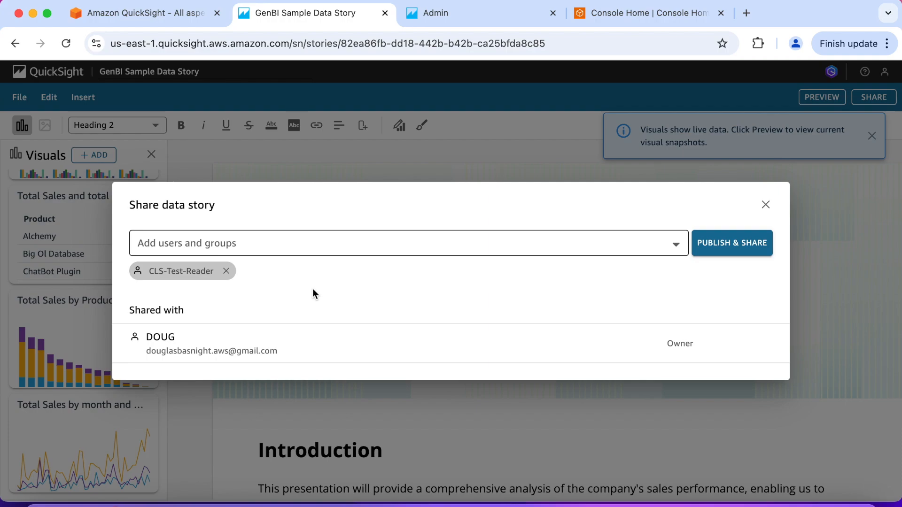
click(724, 249)
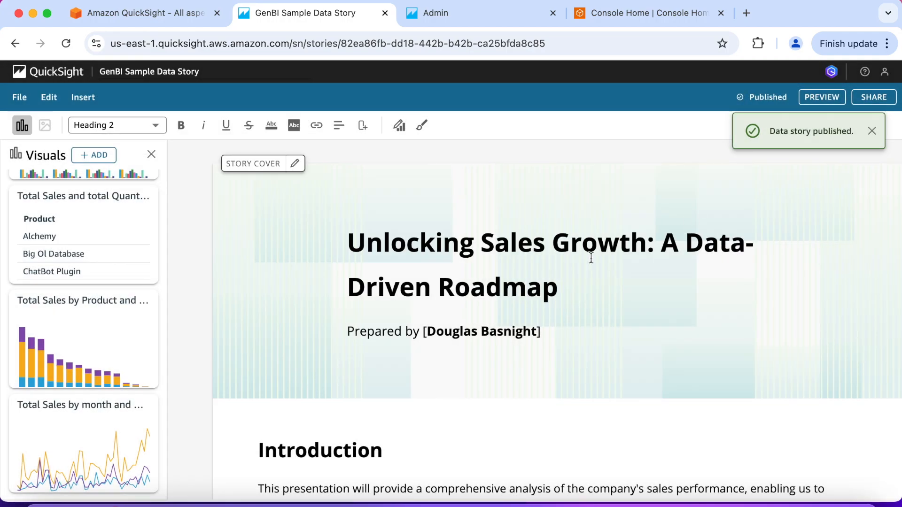
Step: Open the published version of the data story and review its sections from the cover down to the Conclusion
click(18, 99)
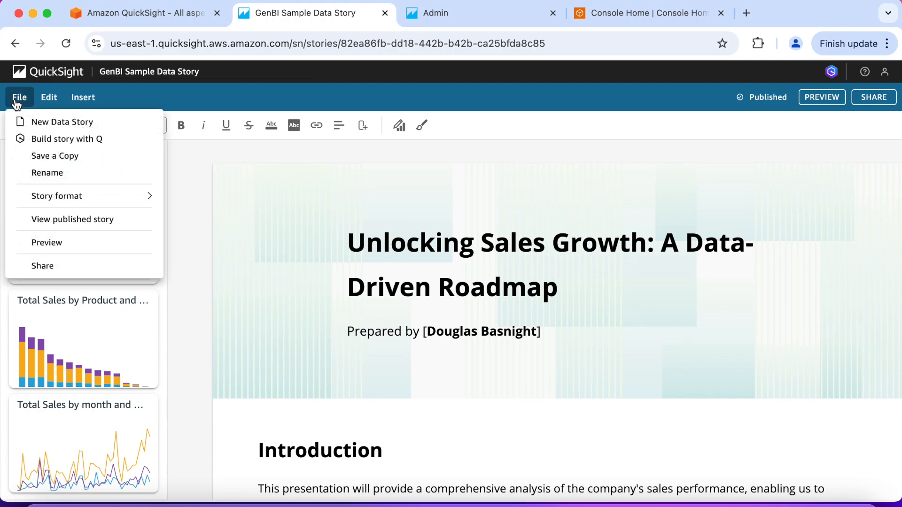
click(68, 220)
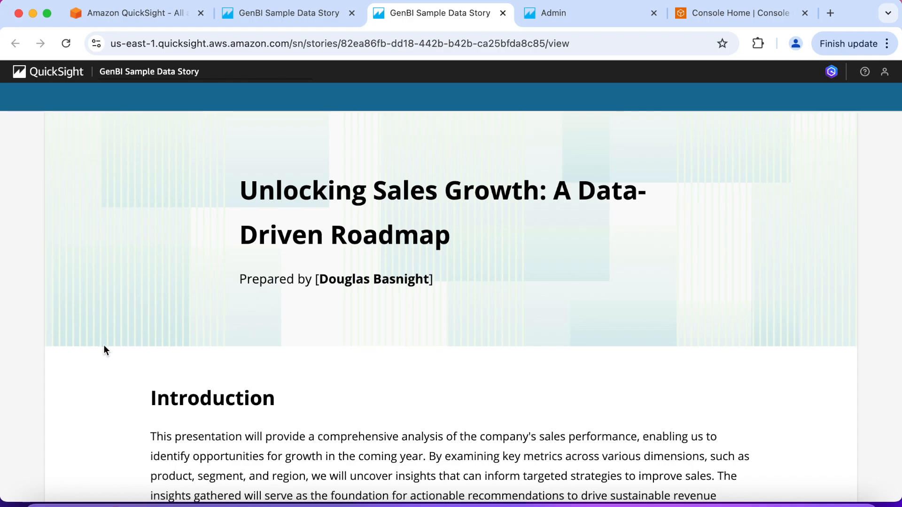
scroll(104, 348, down, 3)
scroll(104, 349, down, 3)
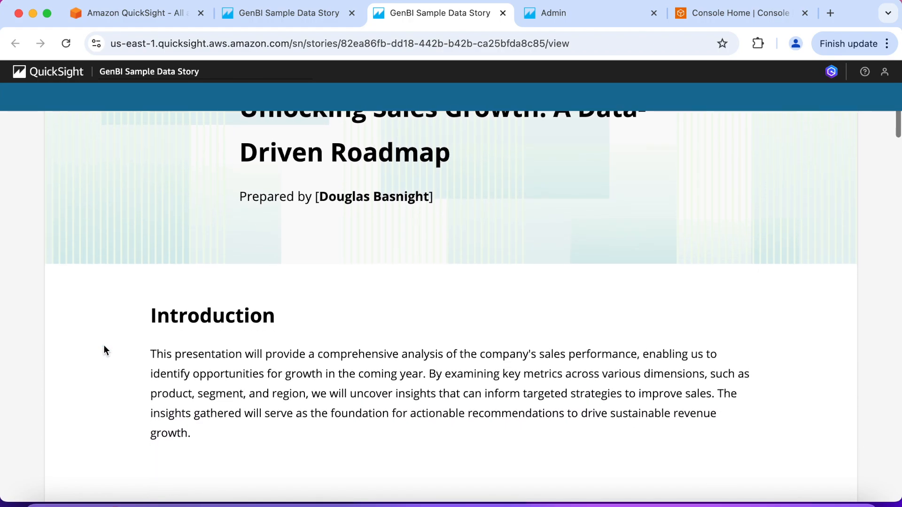
scroll(104, 350, down, 3)
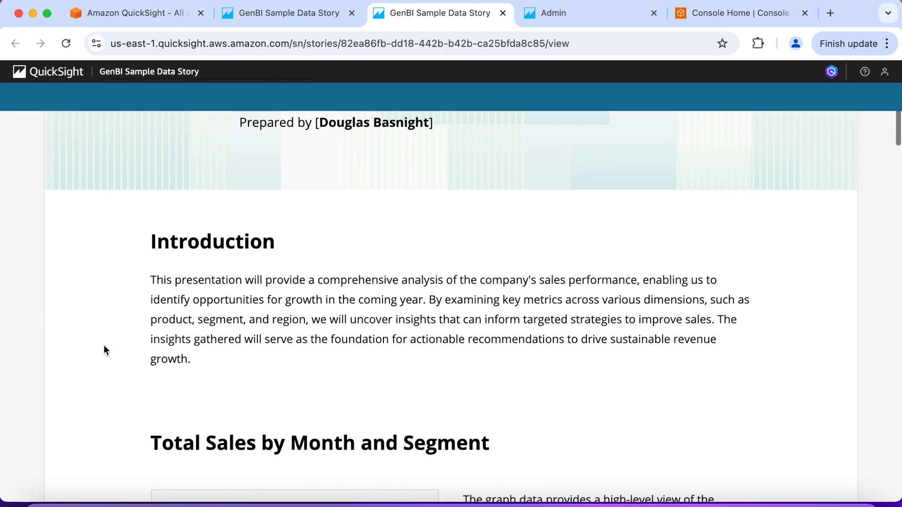
scroll(104, 350, down, 4)
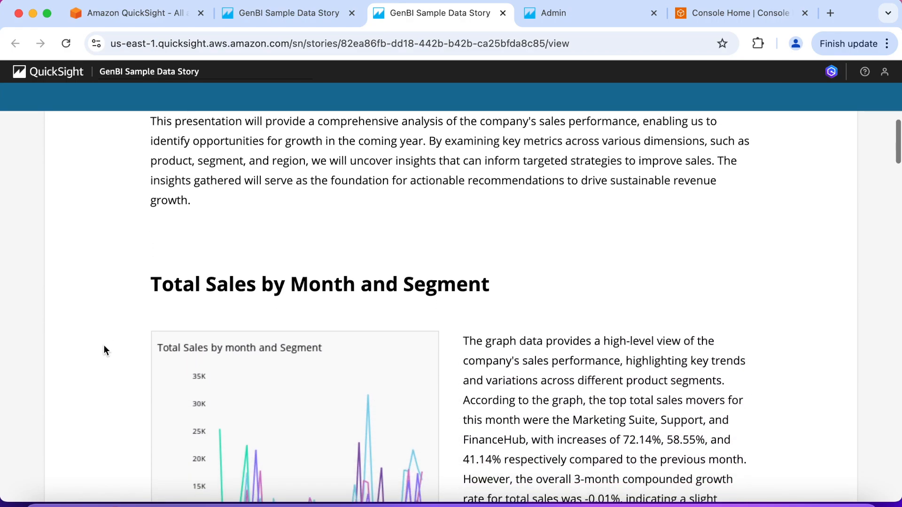
scroll(104, 350, down, 7)
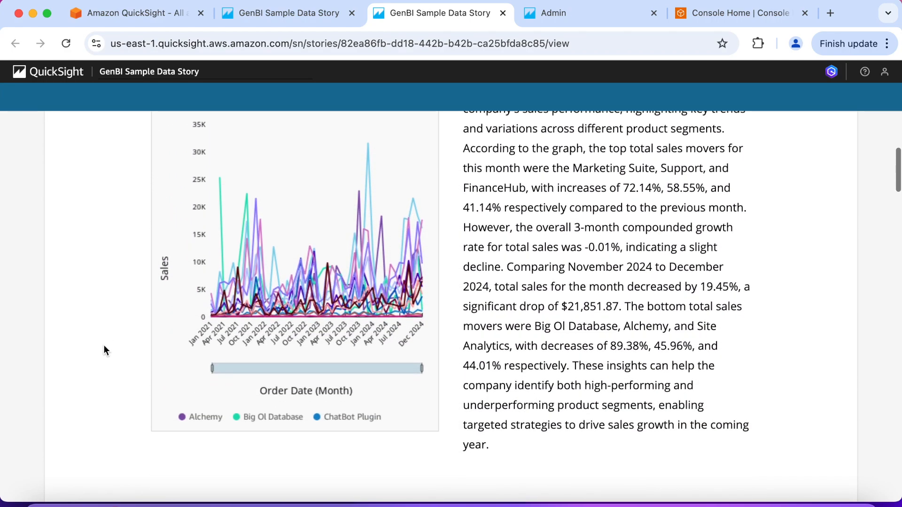
scroll(104, 350, down, 3)
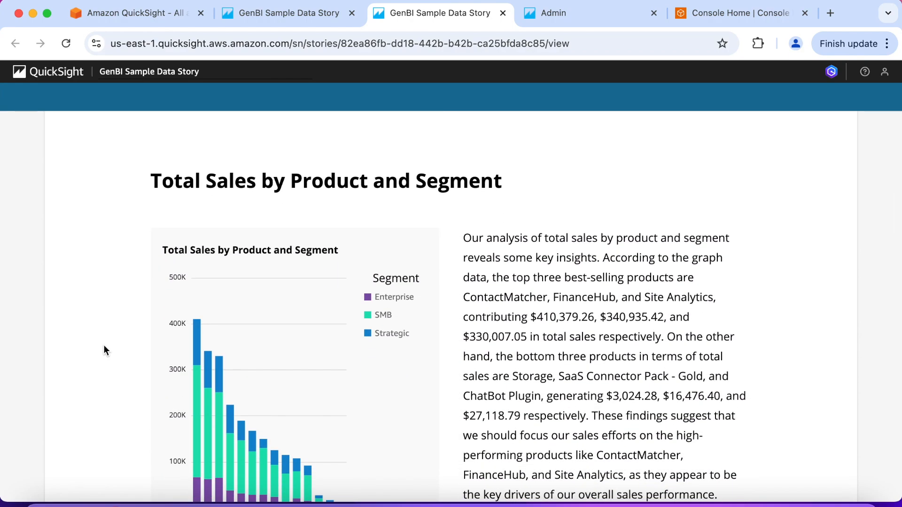
scroll(104, 350, down, 6)
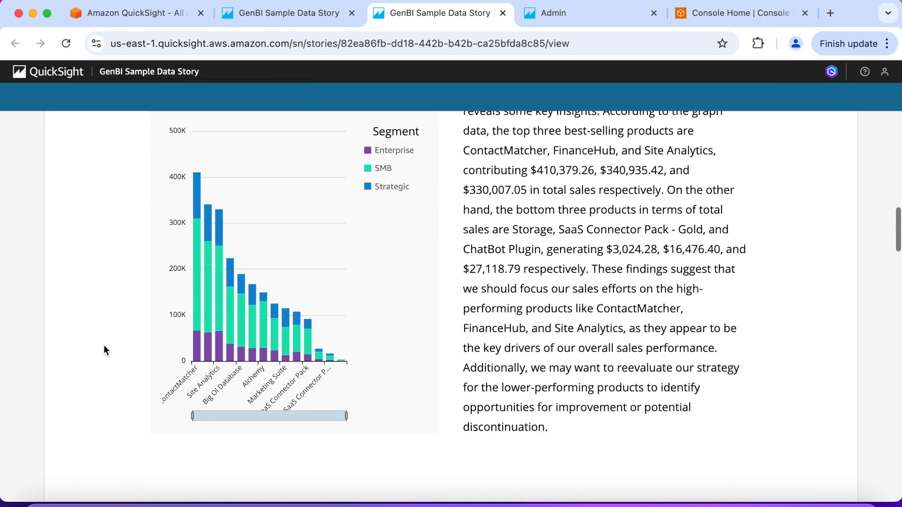
scroll(104, 350, down, 6)
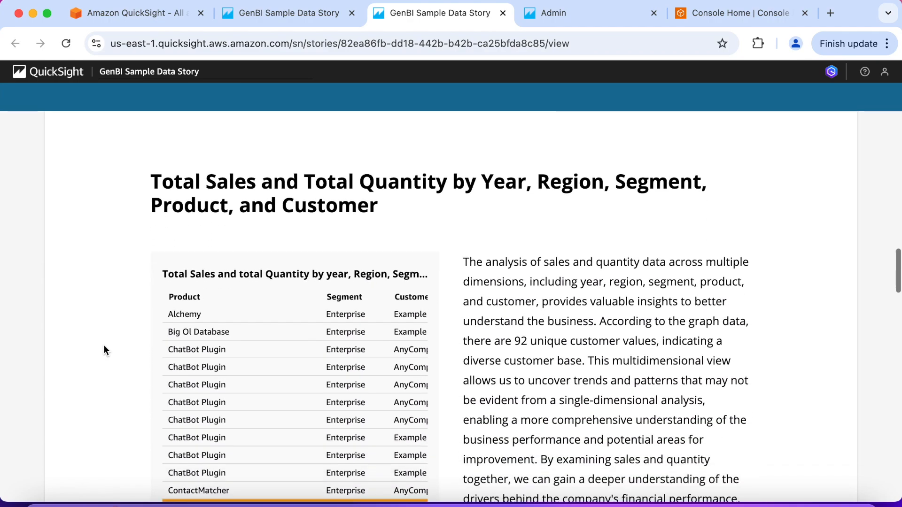
scroll(104, 350, down, 8)
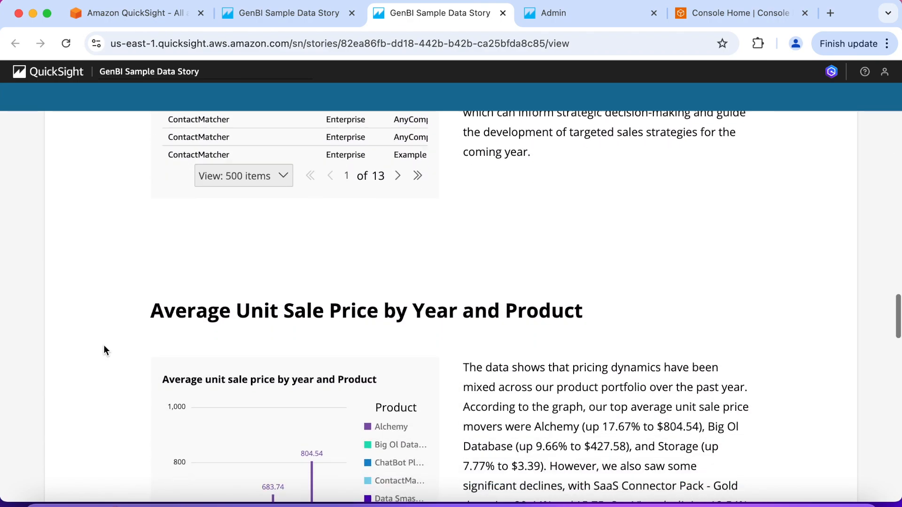
scroll(104, 350, down, 7)
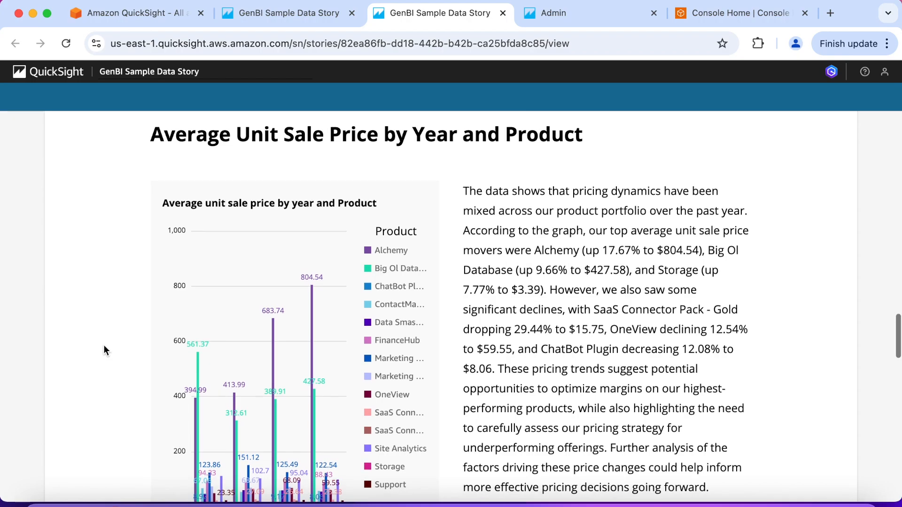
scroll(104, 350, down, 5)
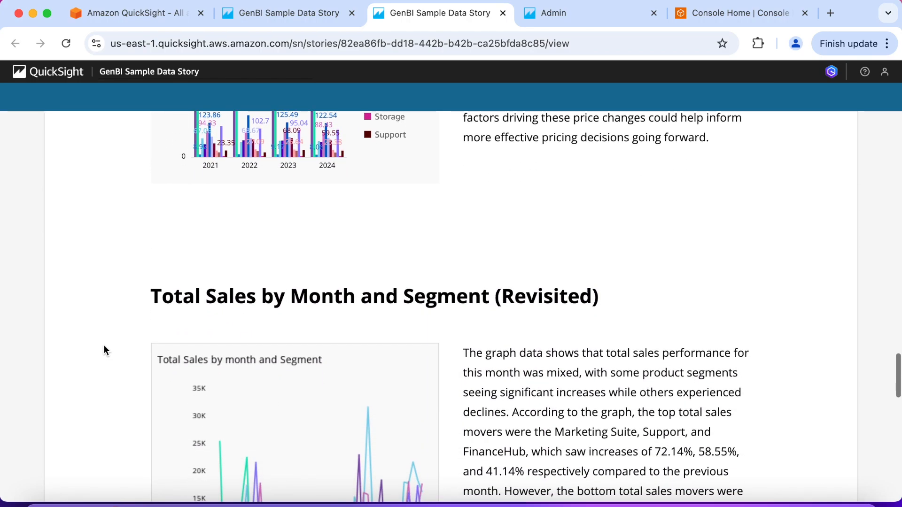
scroll(104, 349, down, 7)
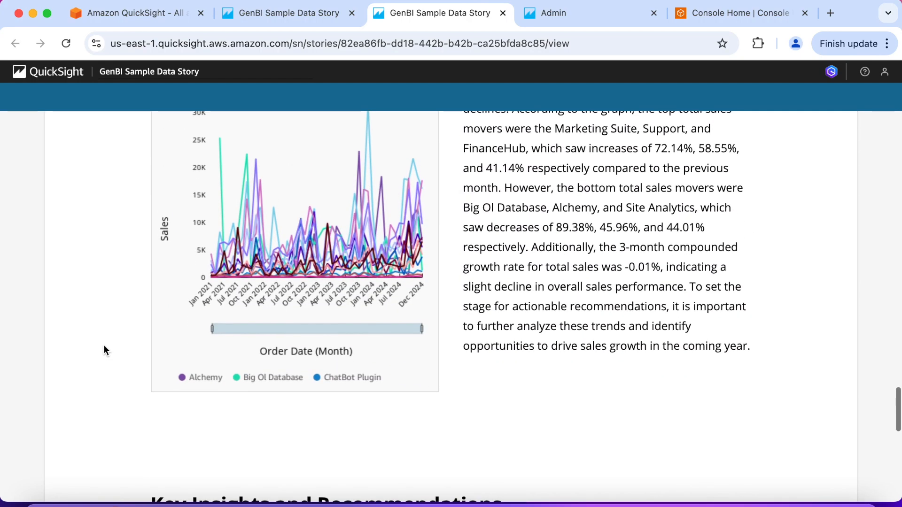
scroll(104, 350, down, 8)
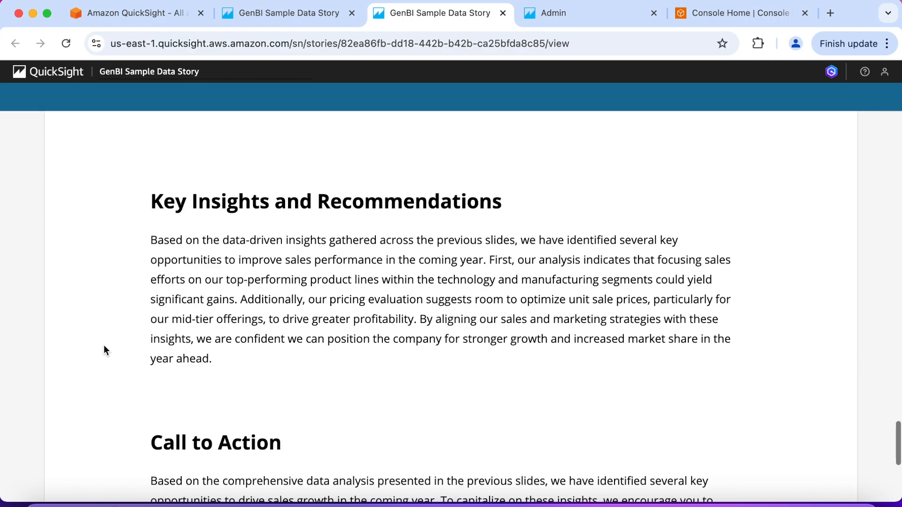
scroll(103, 350, down, 5)
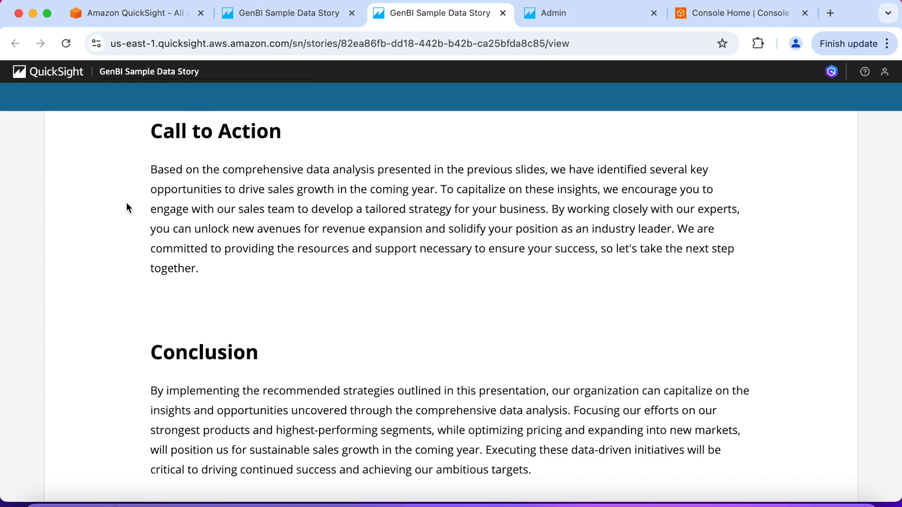
Step: Examine the published story's Conclusion section by highlighting its heading and then its full paragraph
double_click(182, 359)
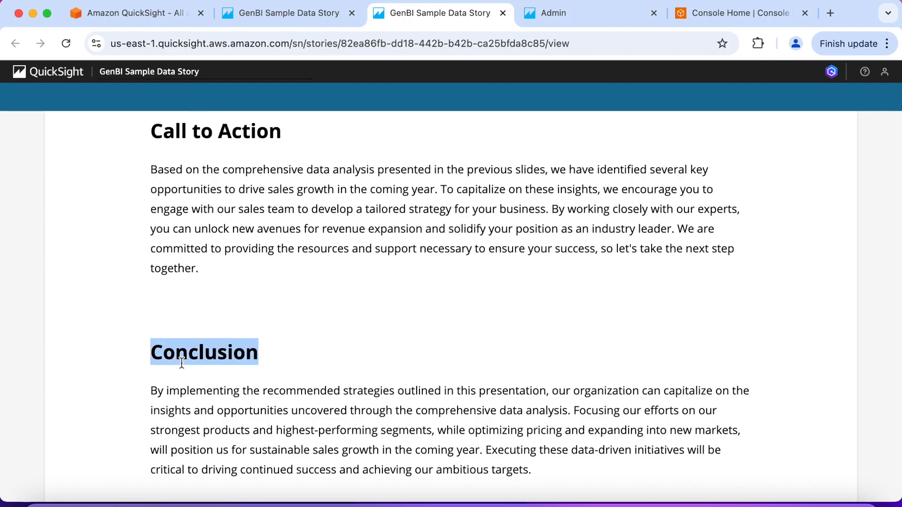
click(134, 396)
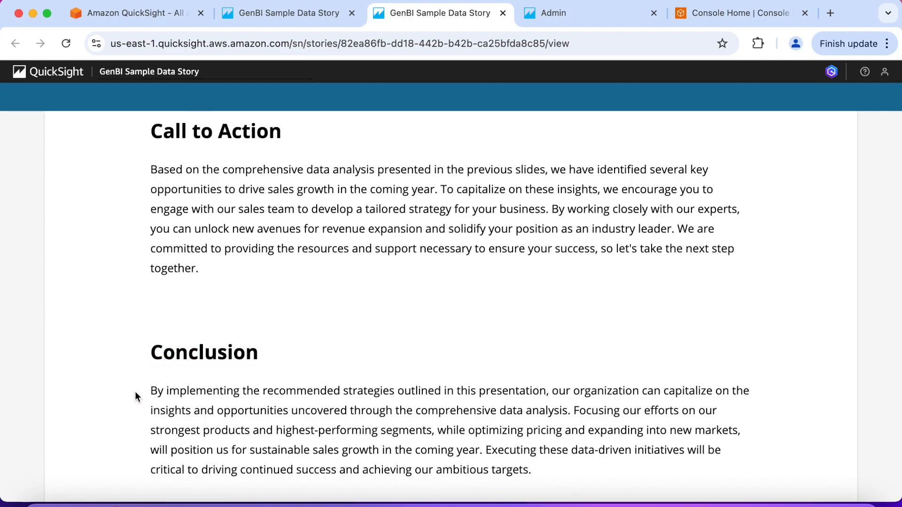
drag(151, 392, 532, 470)
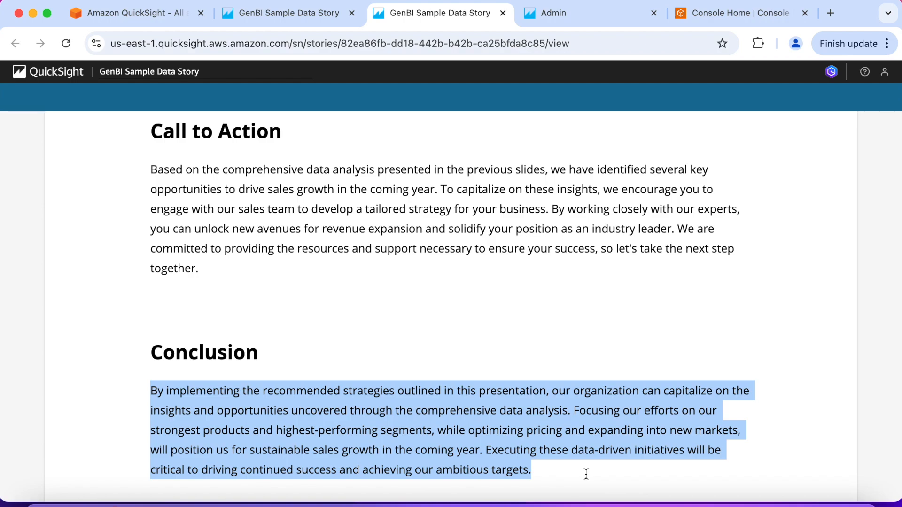